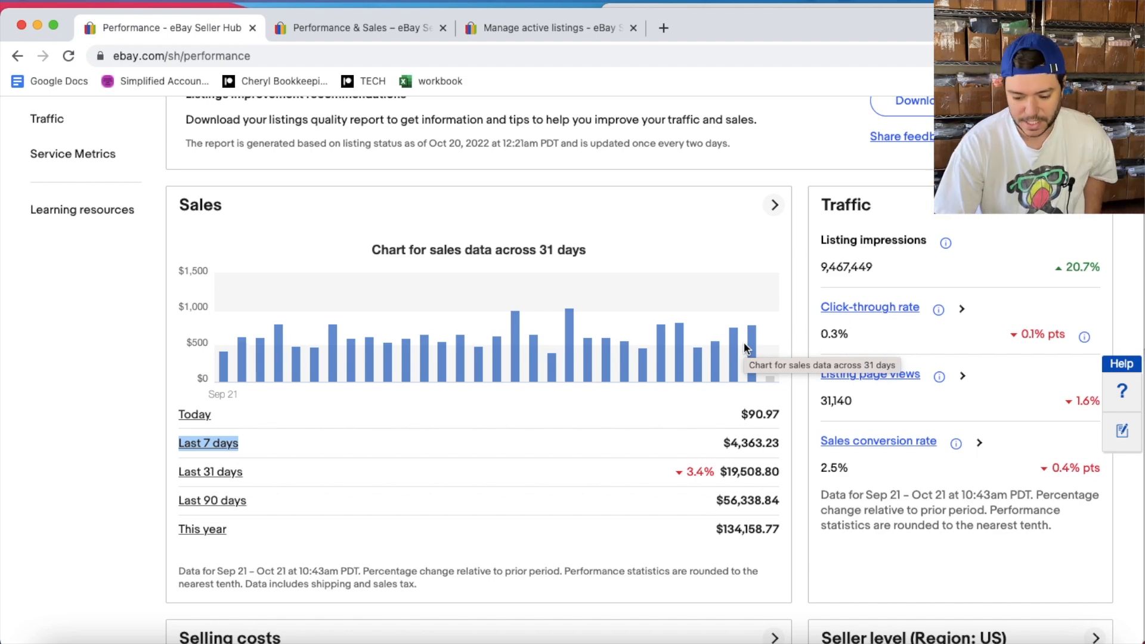
- Switch to the Performance sales report and examine the quantity sold and net sales figures for the 31-day period
left_click(352, 27)
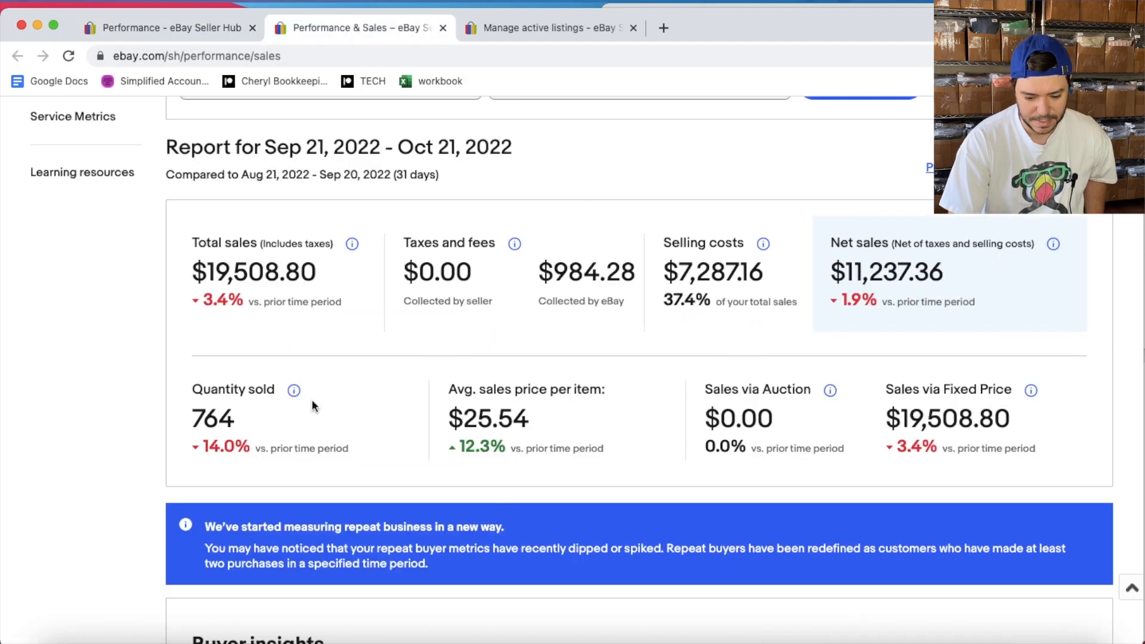
left_click_drag(201, 447, 193, 414)
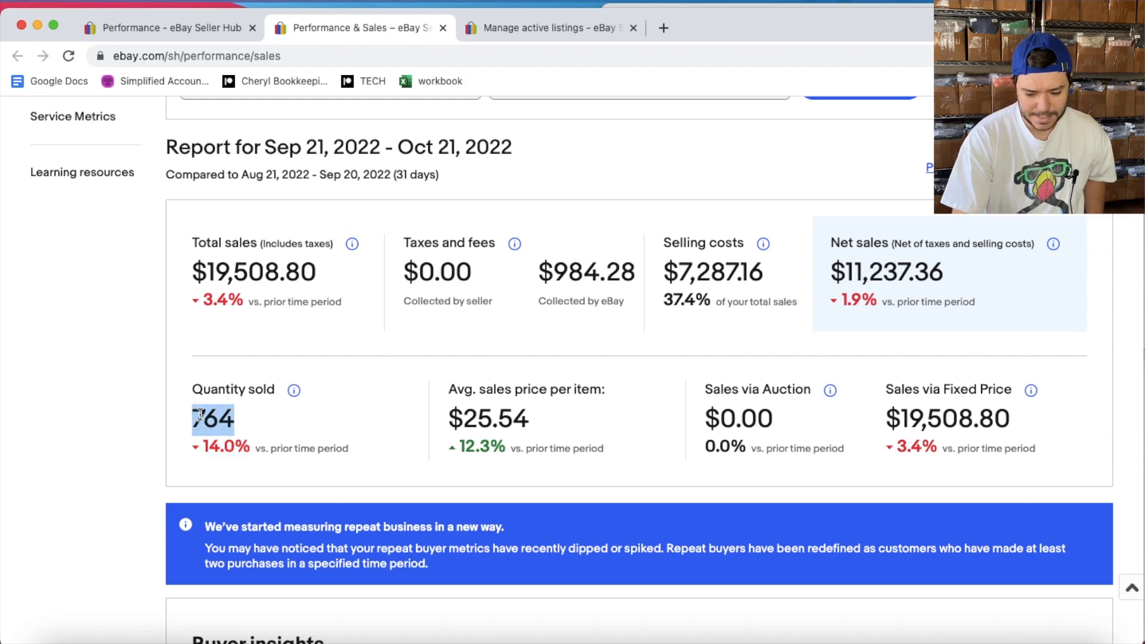
left_click(249, 412)
left_click_drag(194, 417, 246, 414)
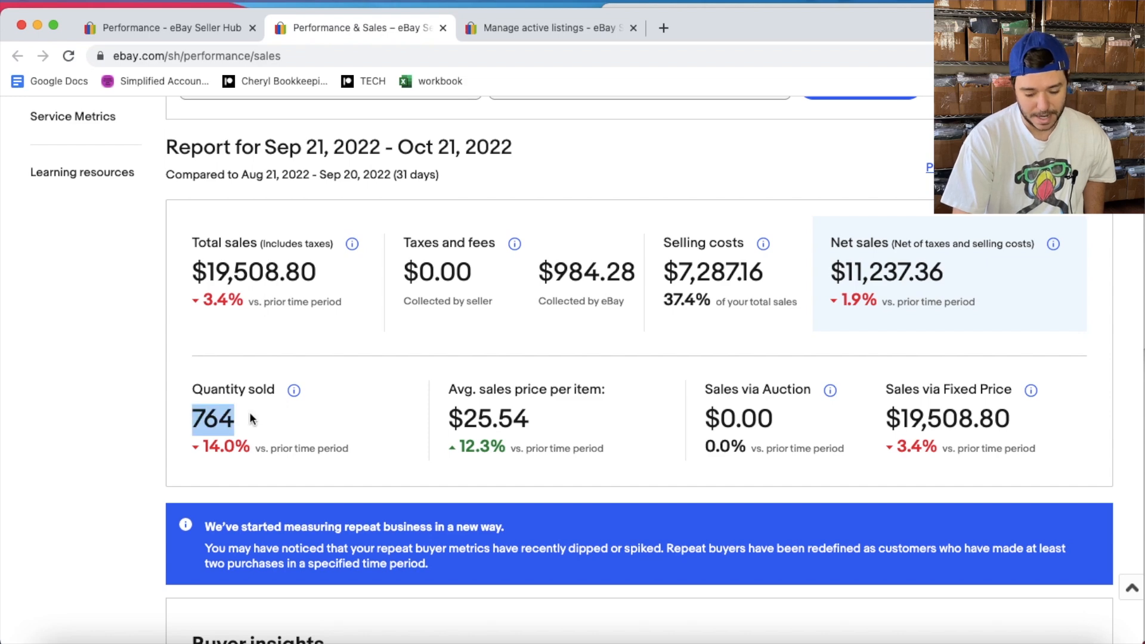
left_click(196, 417)
left_click_drag(195, 417, 239, 420)
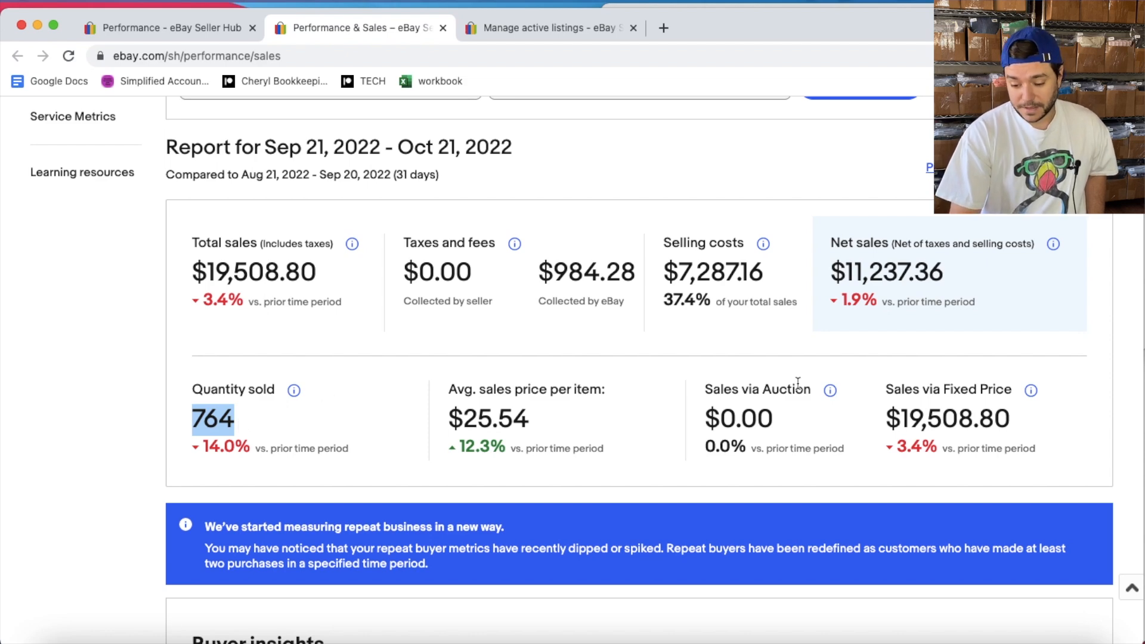
left_click_drag(842, 271, 861, 272)
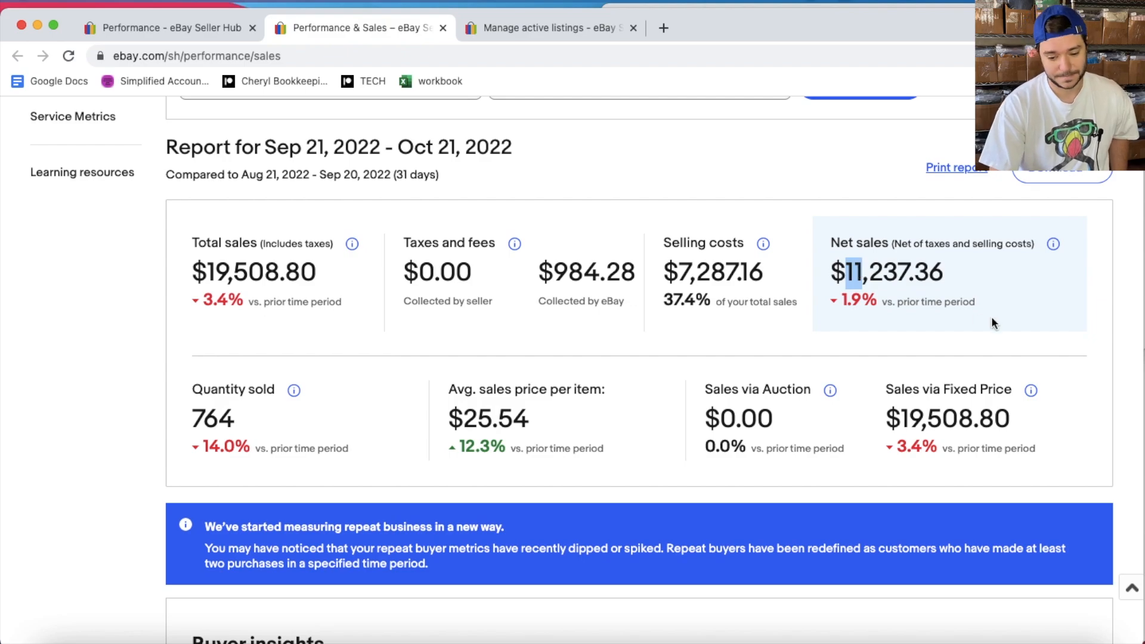
- Switch to the active listings and go to page 9, the last page of the inventory
left_click(551, 28)
scroll(469, 406, "down", 20)
scroll(469, 405, "down", 20)
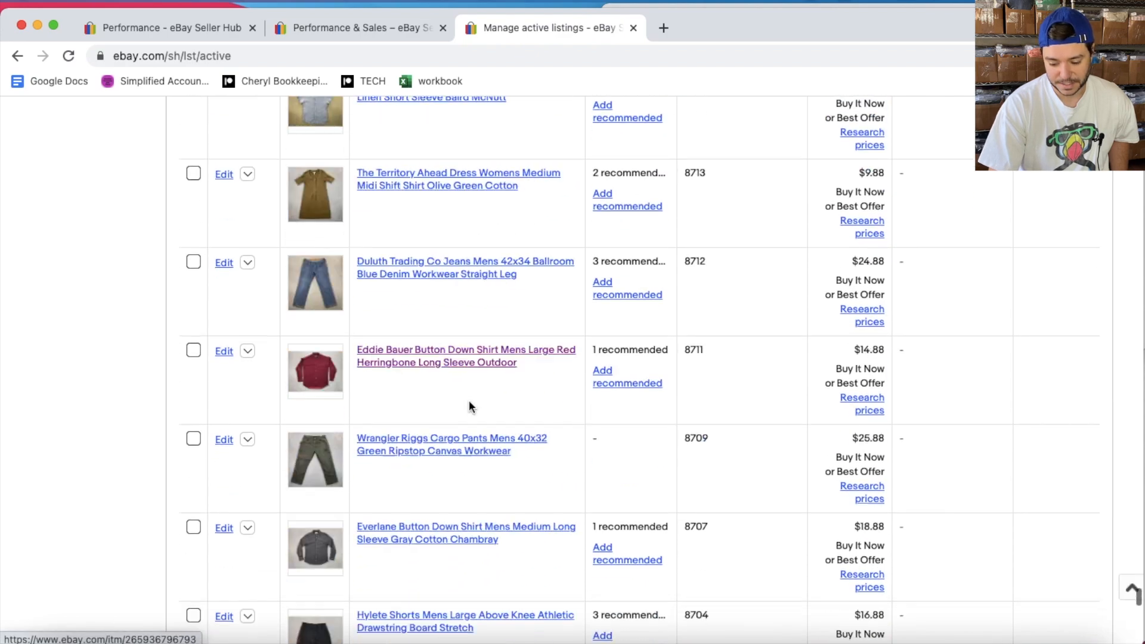
scroll(469, 405, "down", 10)
left_click(689, 515)
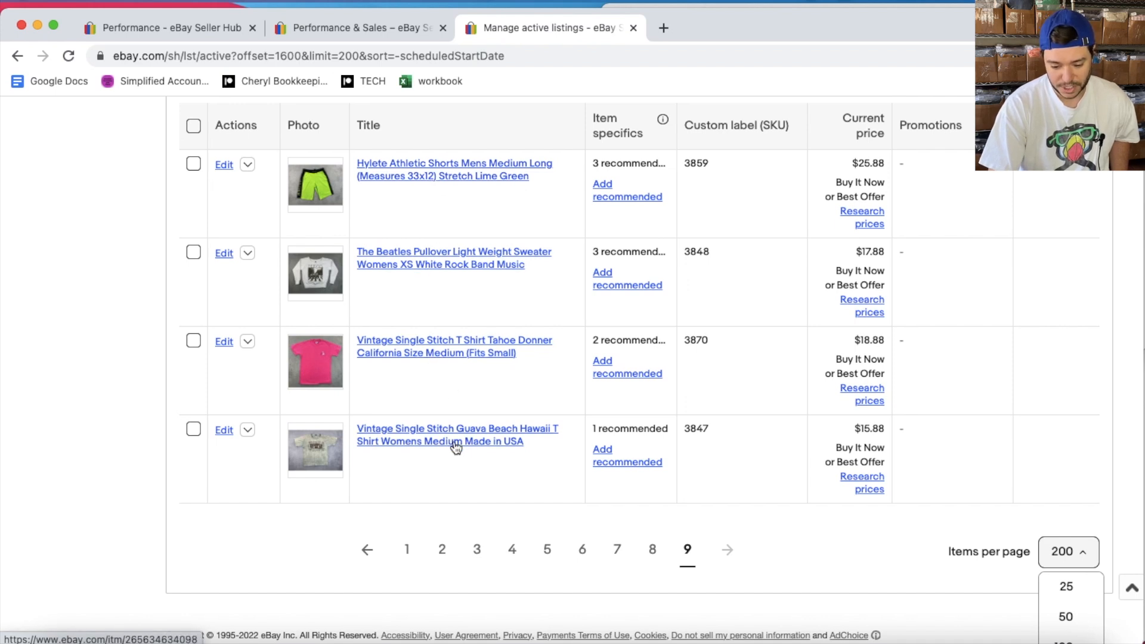
- Go to page 8 of the active listings and look through its items from the end of the page upward
left_click(652, 550)
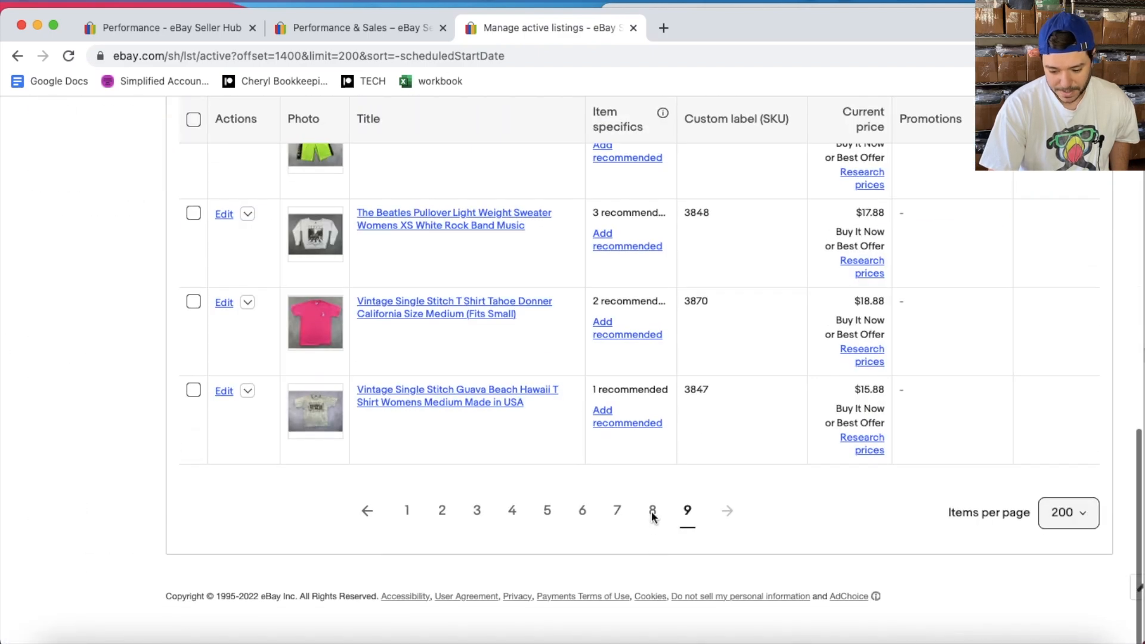
scroll(614, 369, "down", 20)
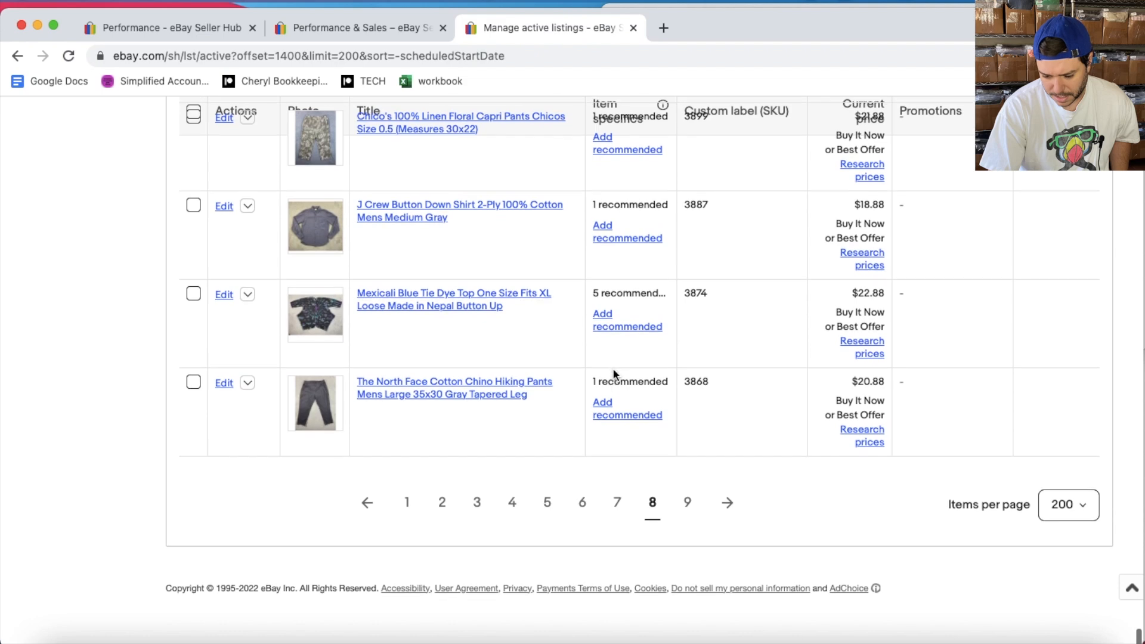
scroll(613, 374, "up", 6)
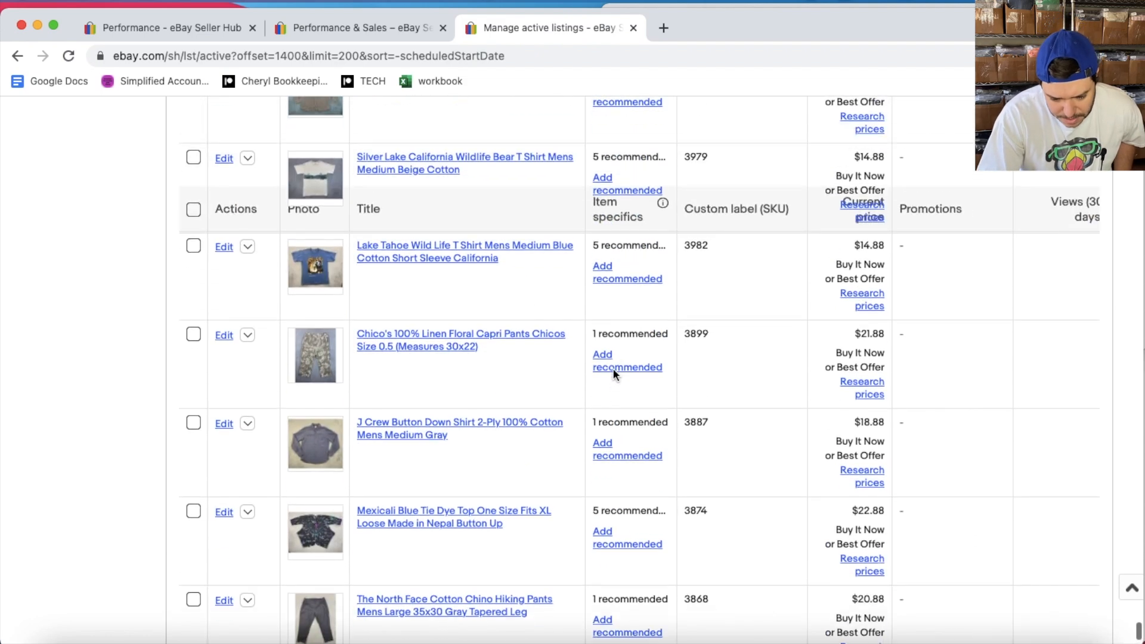
scroll(613, 374, "up", 8)
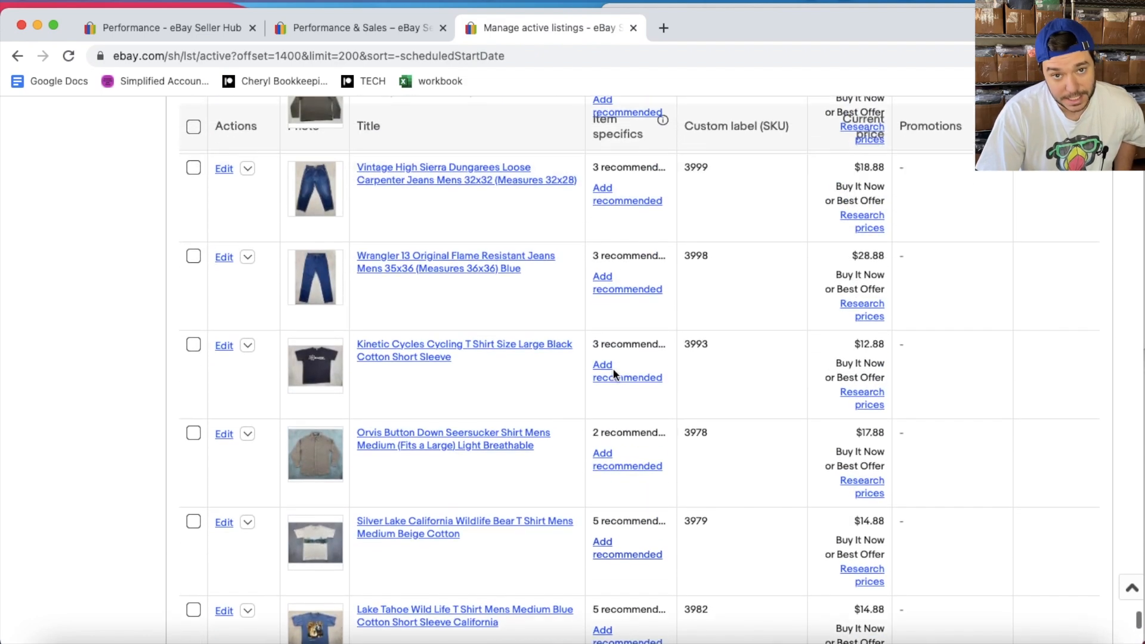
scroll(614, 376, "up", 5)
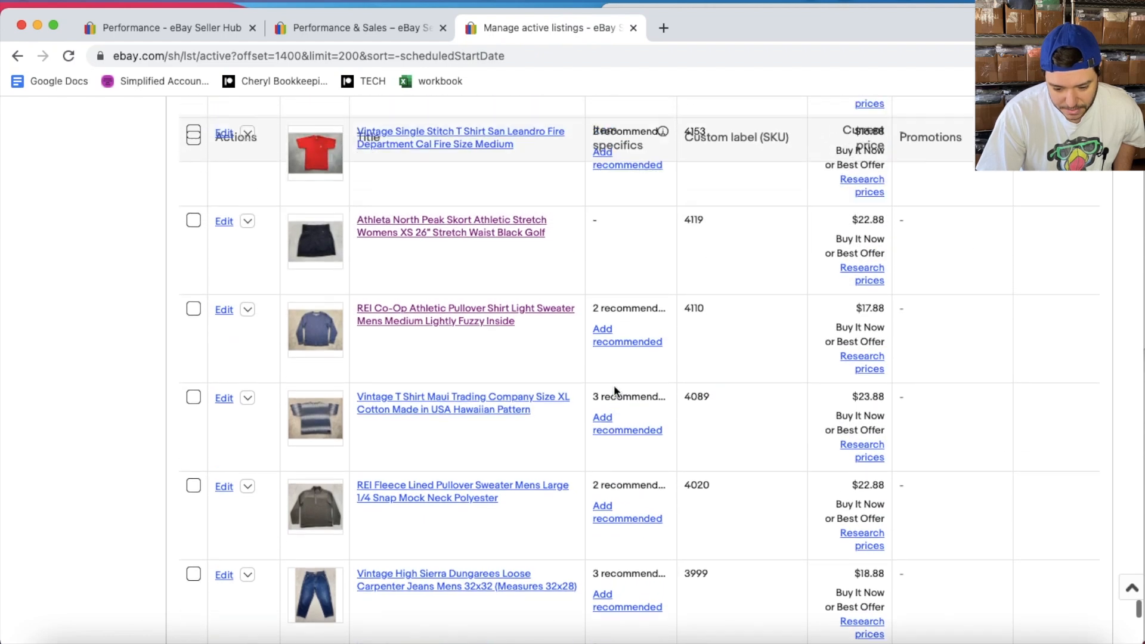
scroll(616, 391, "up", 9)
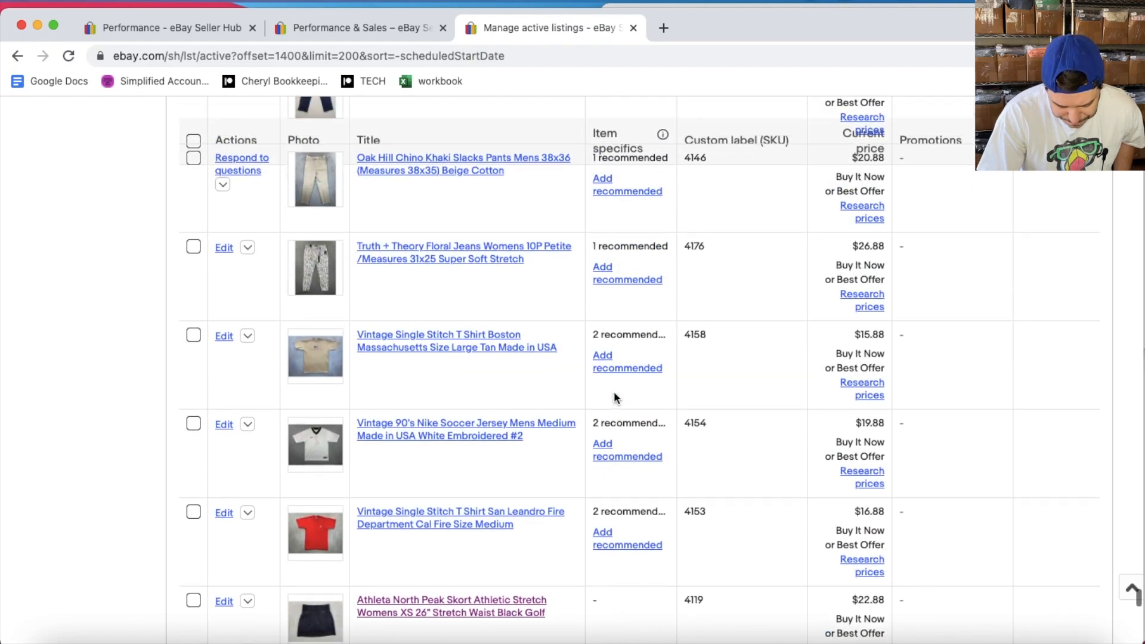
scroll(616, 401, "up", 1)
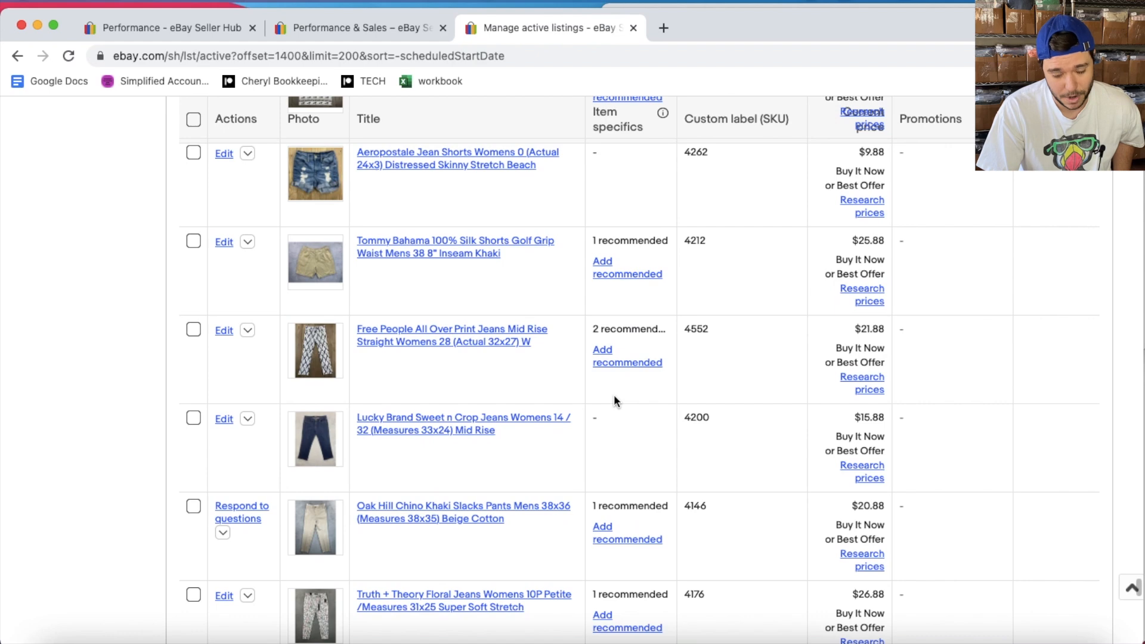
scroll(616, 401, "up", 8)
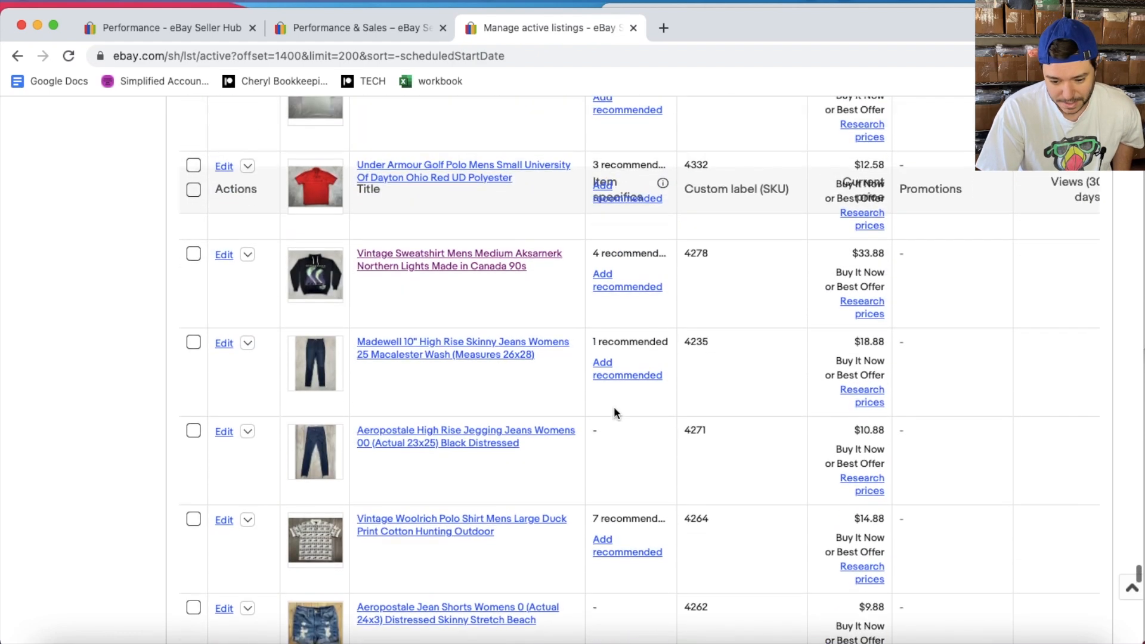
- Open the Vintage Aksarnerk Northern Lights sweatshirt listing in a new tab and enlarge its main photo
right_click(391, 280)
left_click(417, 292)
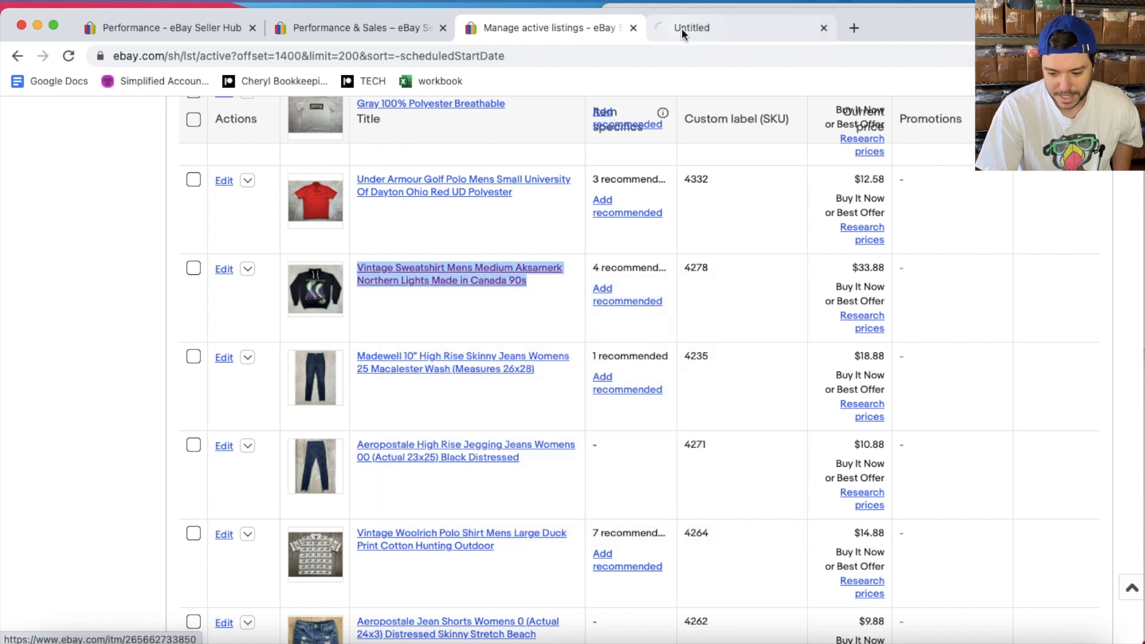
left_click(681, 27)
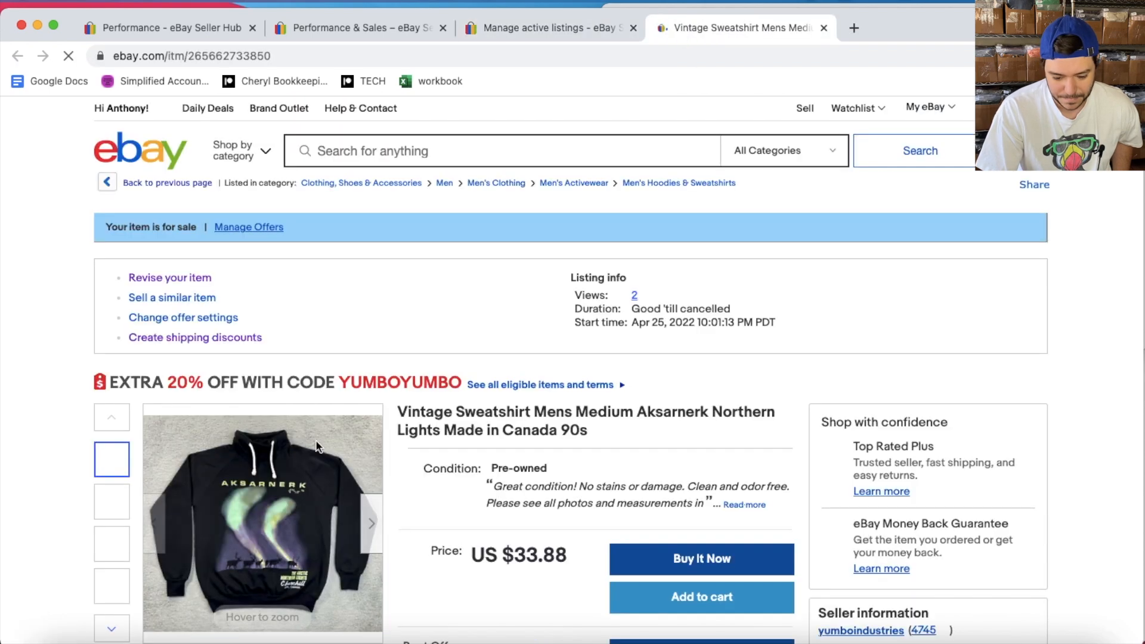
scroll(359, 431, "down", 3)
left_click(369, 411)
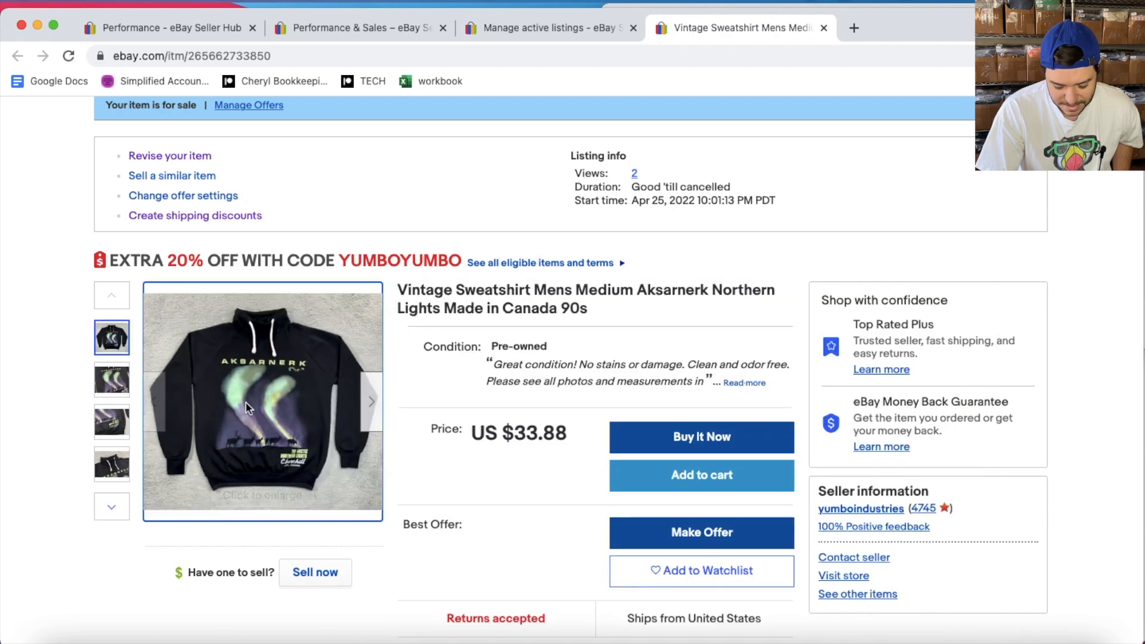
left_click(246, 402)
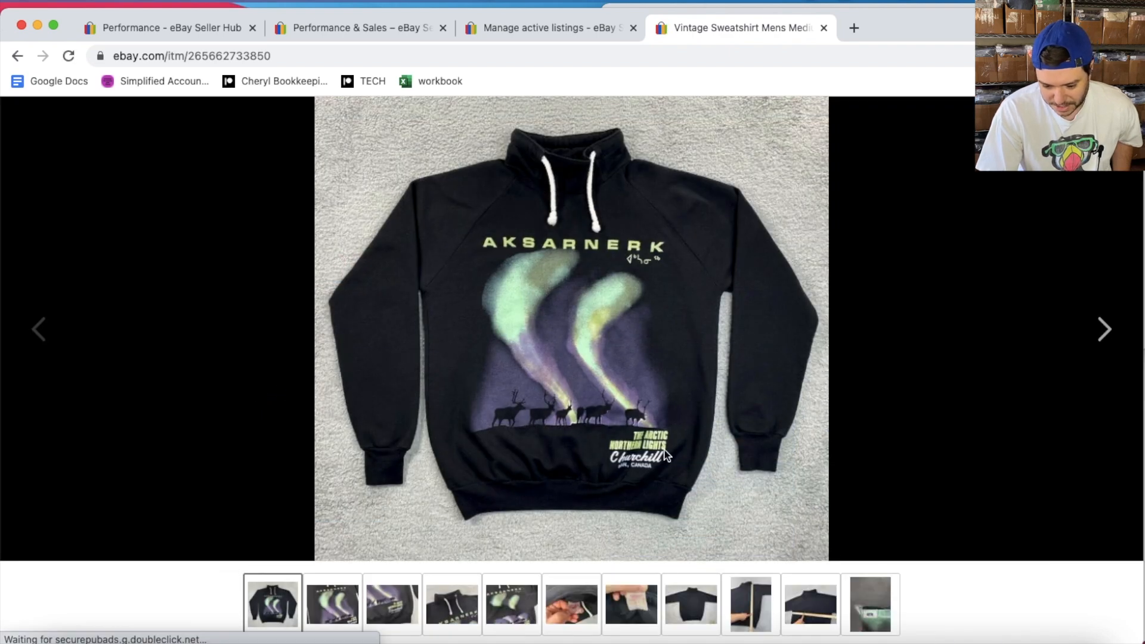
- Look through the sweatshirt's enlarged photos up to the back view, and close the listing tab
left_click(1104, 340)
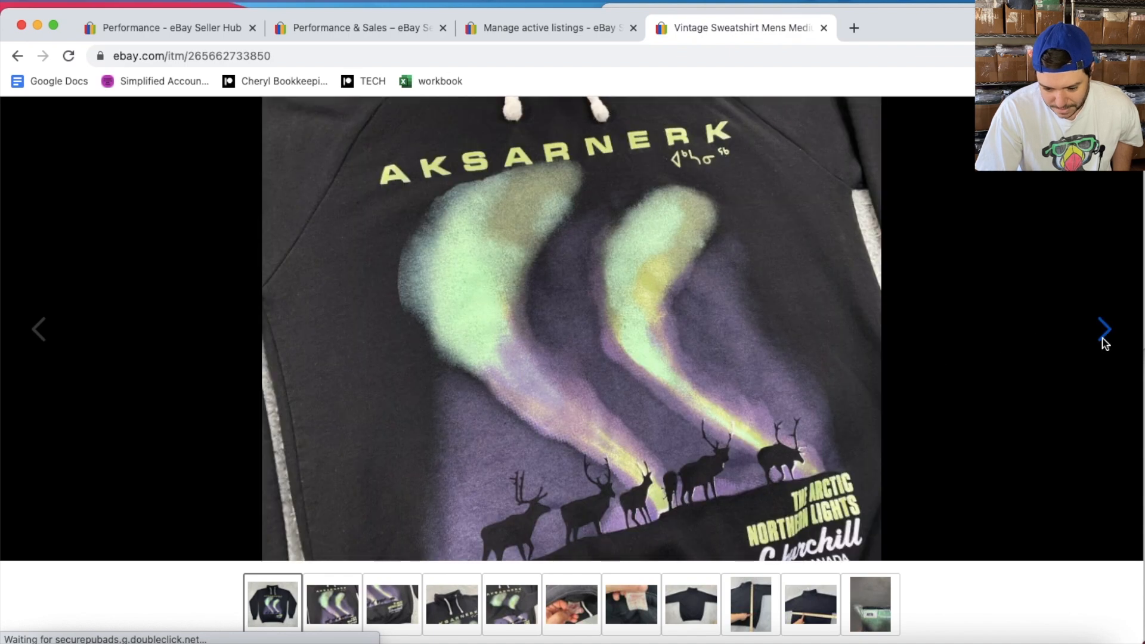
left_click(1104, 340)
left_click(1104, 340)
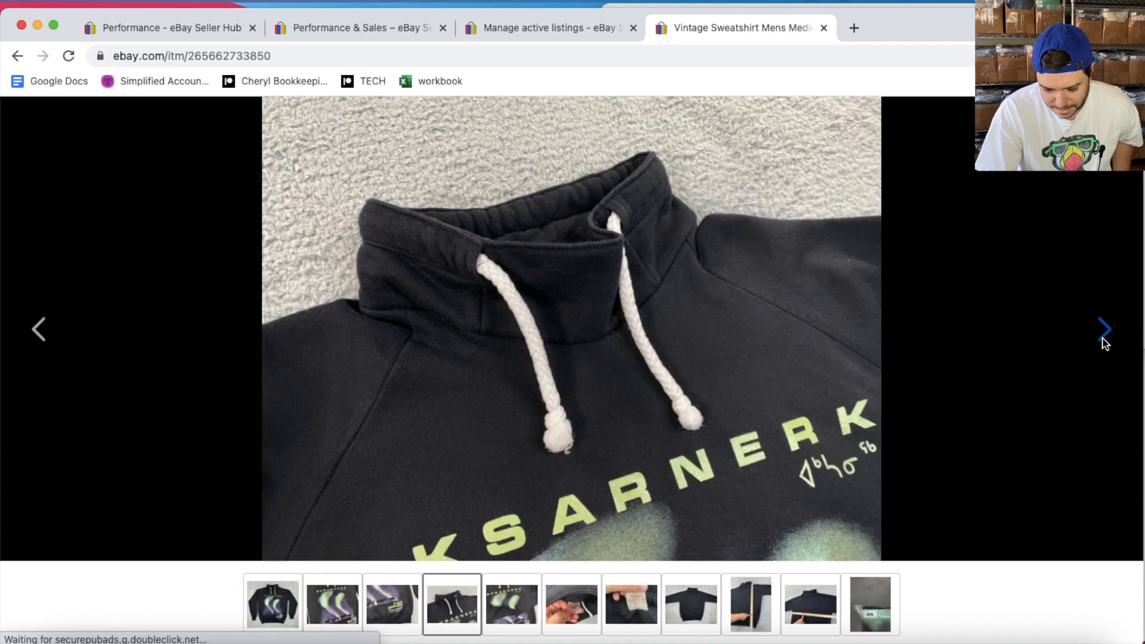
left_click(1104, 340)
left_click(1104, 340)
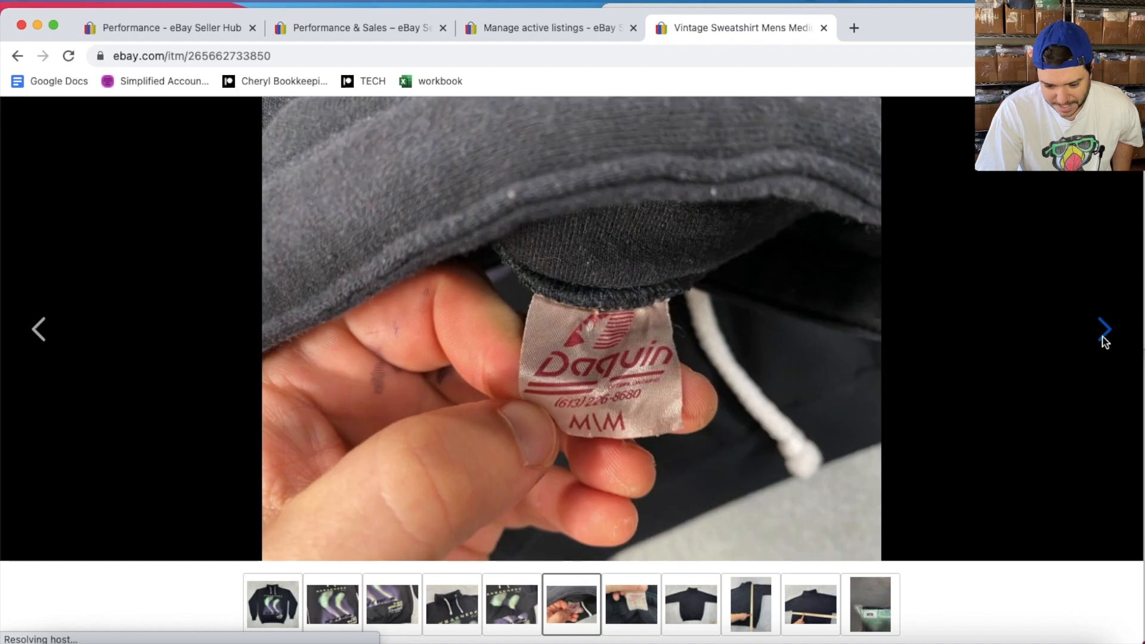
left_click(1104, 340)
left_click(1105, 340)
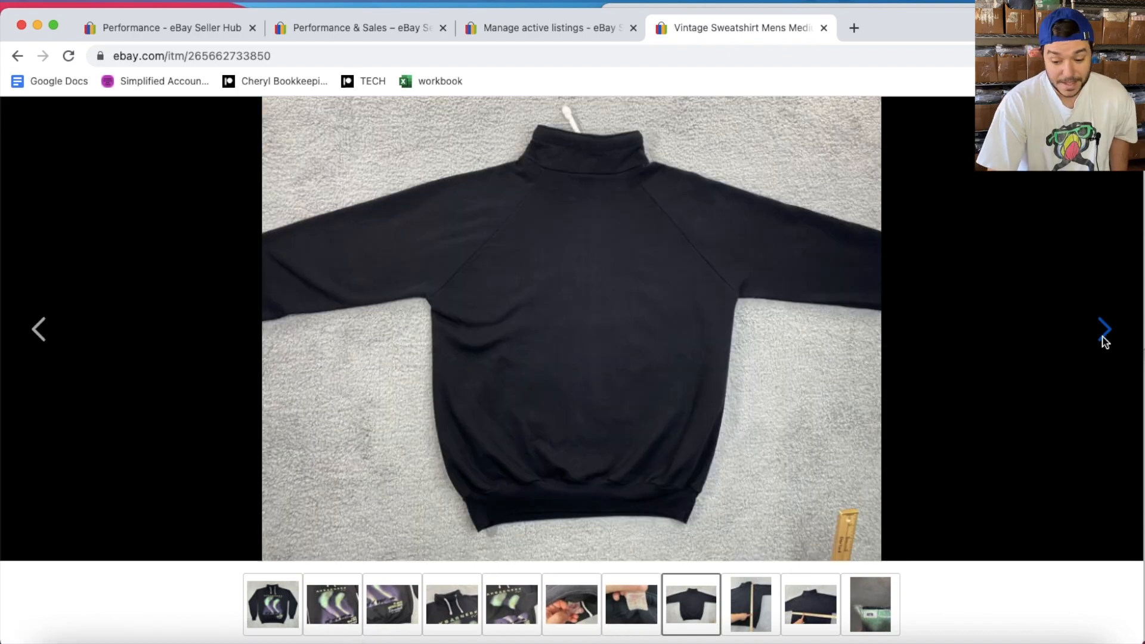
left_click(824, 28)
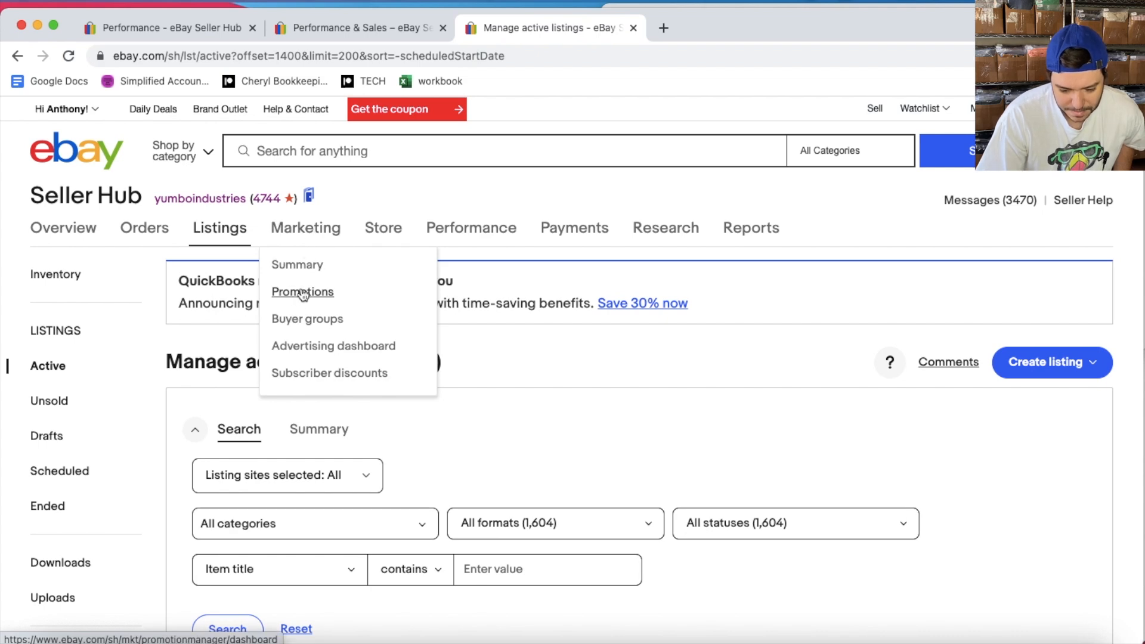
- Open the Promotions dashboard, review the existing offers, and start creating a Sale event + markdown promotion
left_click(298, 302)
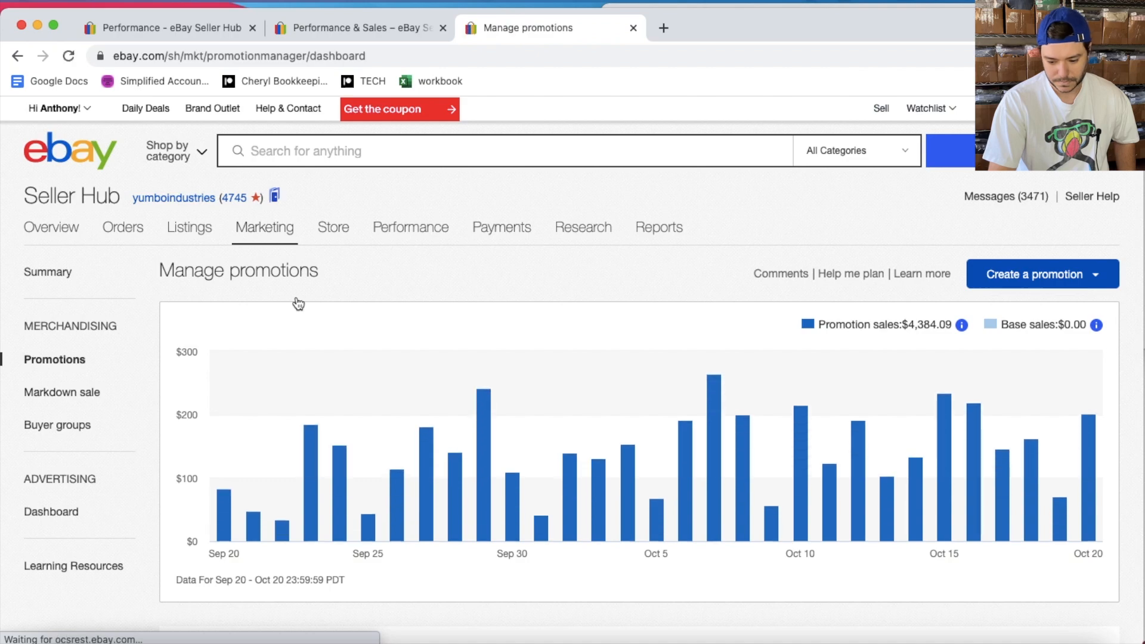
scroll(827, 394, "down", 10)
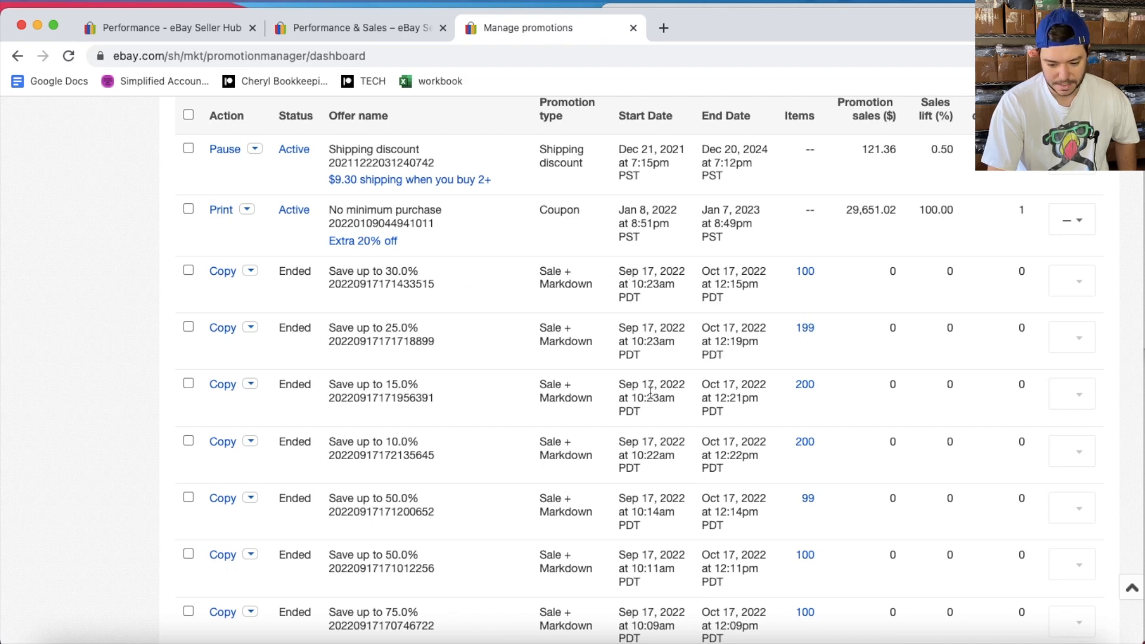
scroll(597, 255, "up", 10)
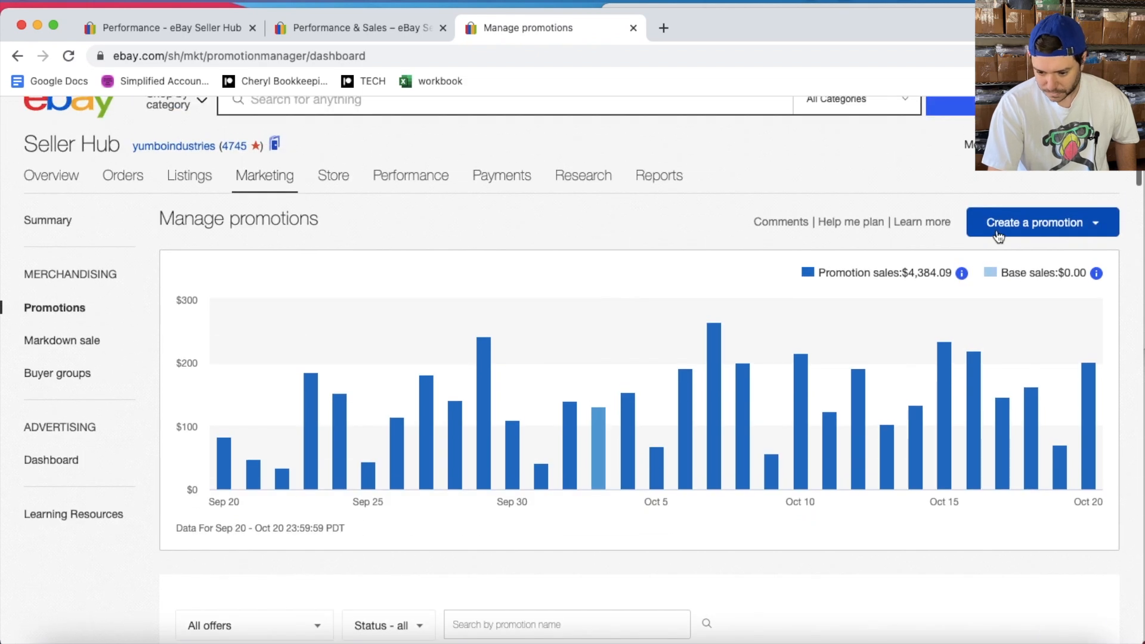
left_click(999, 237)
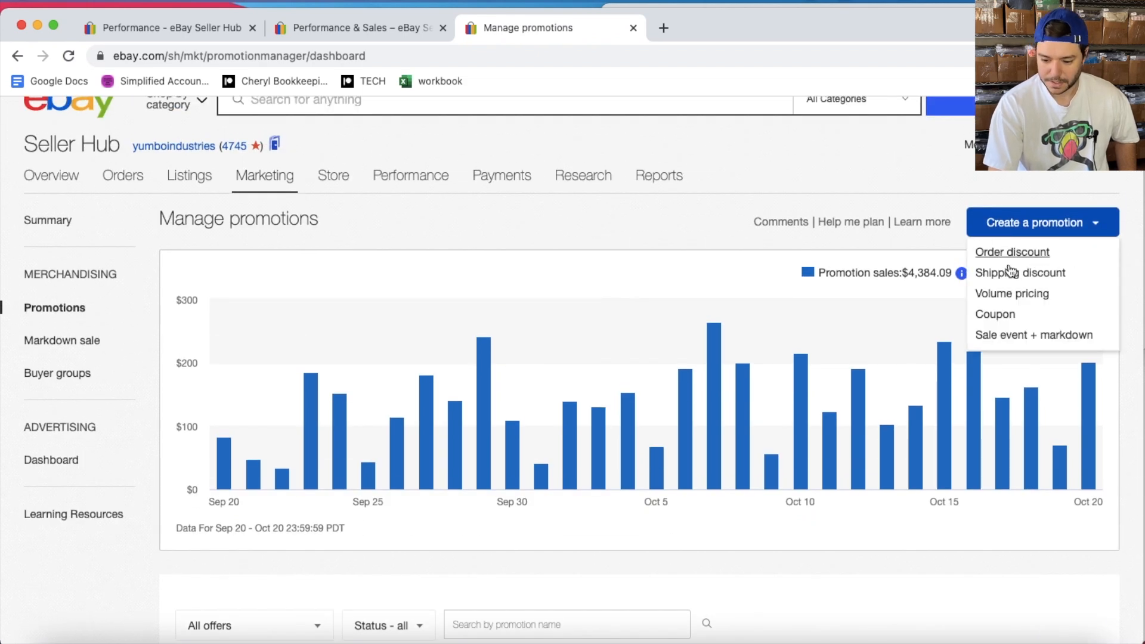
left_click(1024, 337)
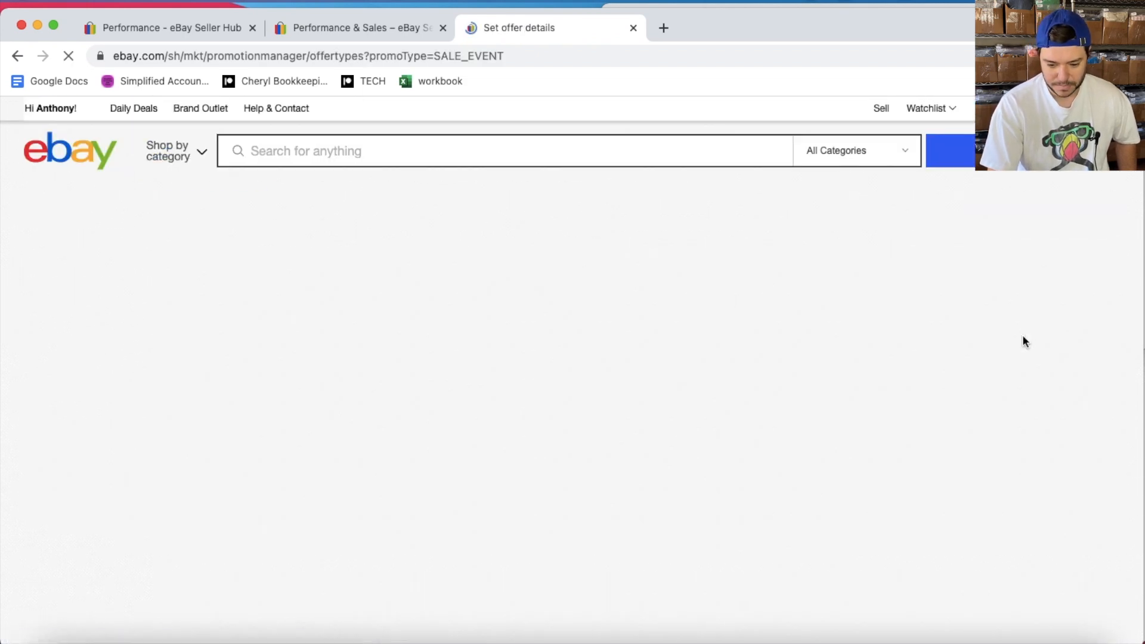
- Set the sale event's discount to 75% off each item and continue to the item selection stage
scroll(163, 324, "down", 3)
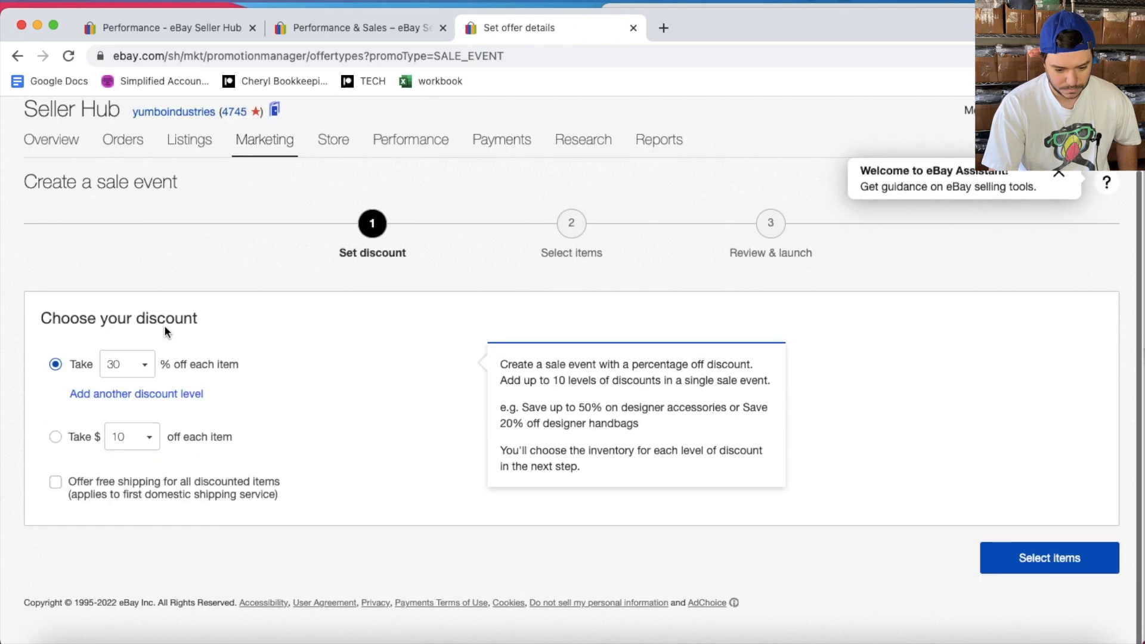
left_click(144, 367)
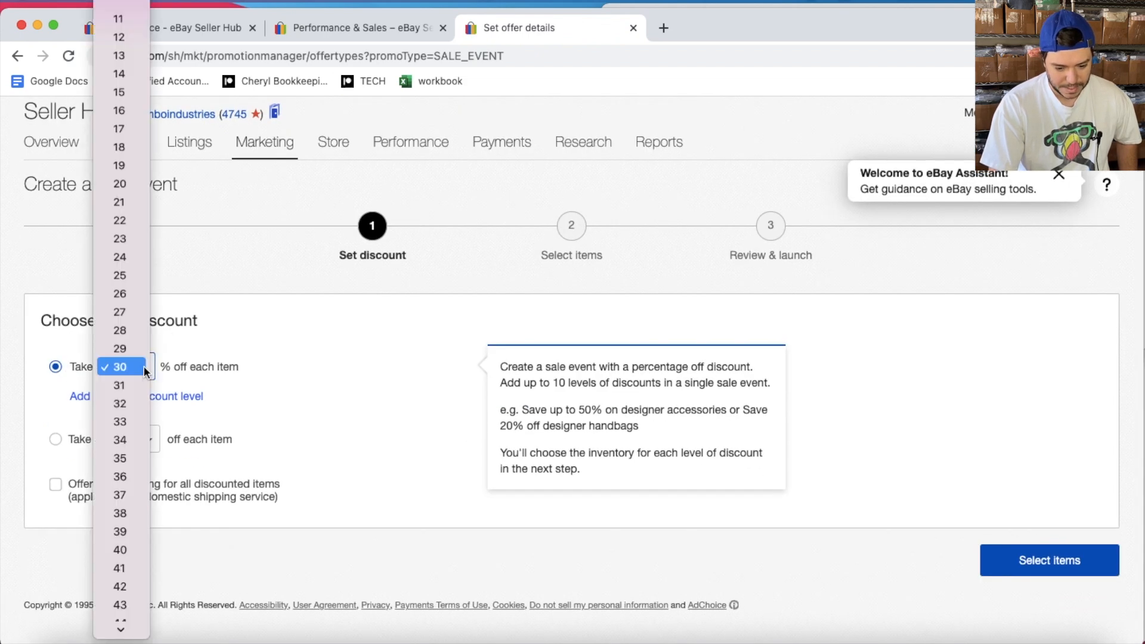
scroll(130, 461, "down", 10)
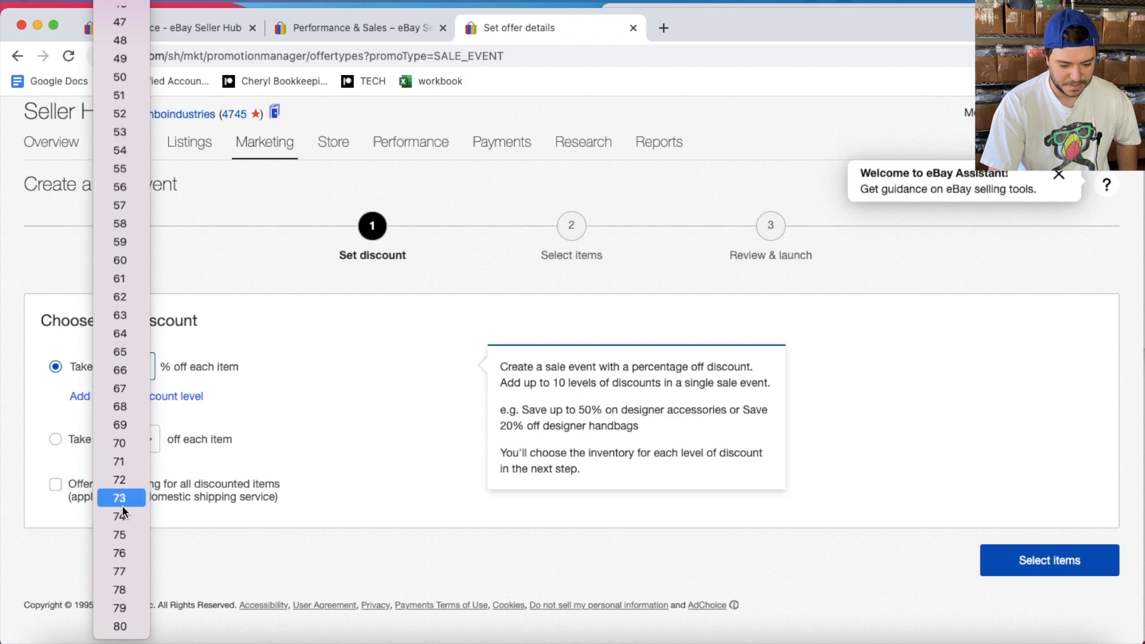
left_click(121, 536)
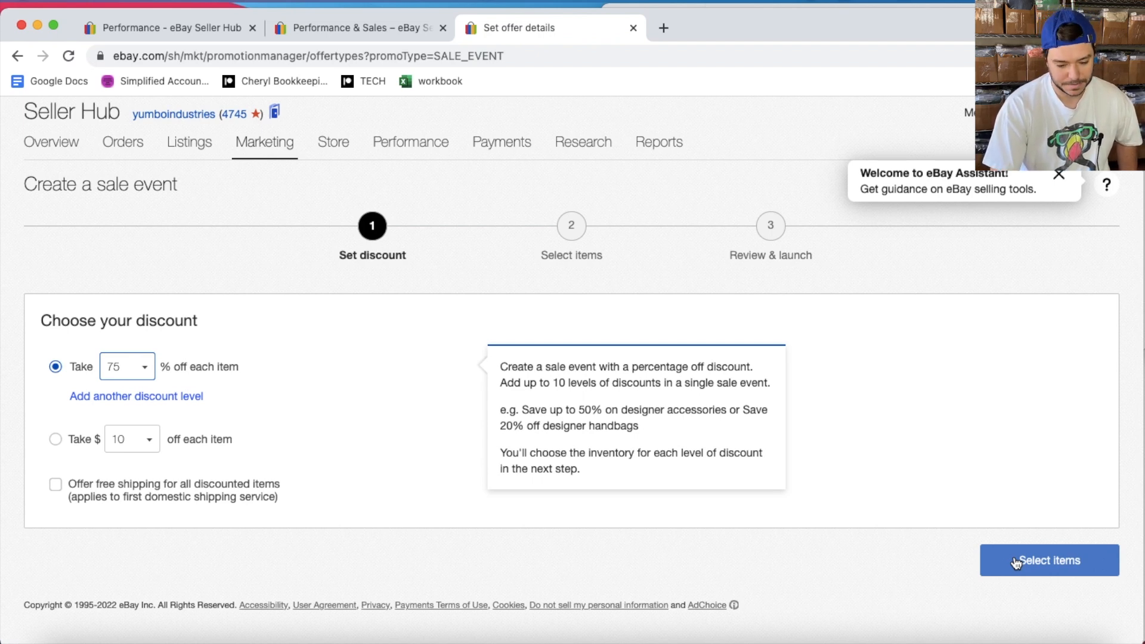
left_click(1037, 564)
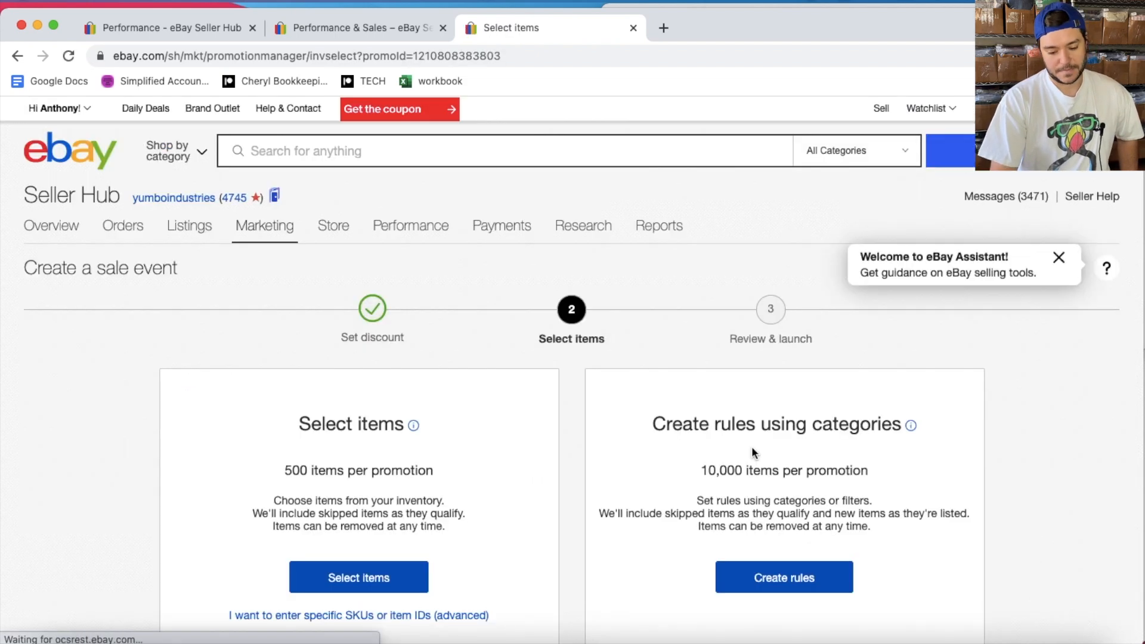
scroll(578, 451, "down", 2)
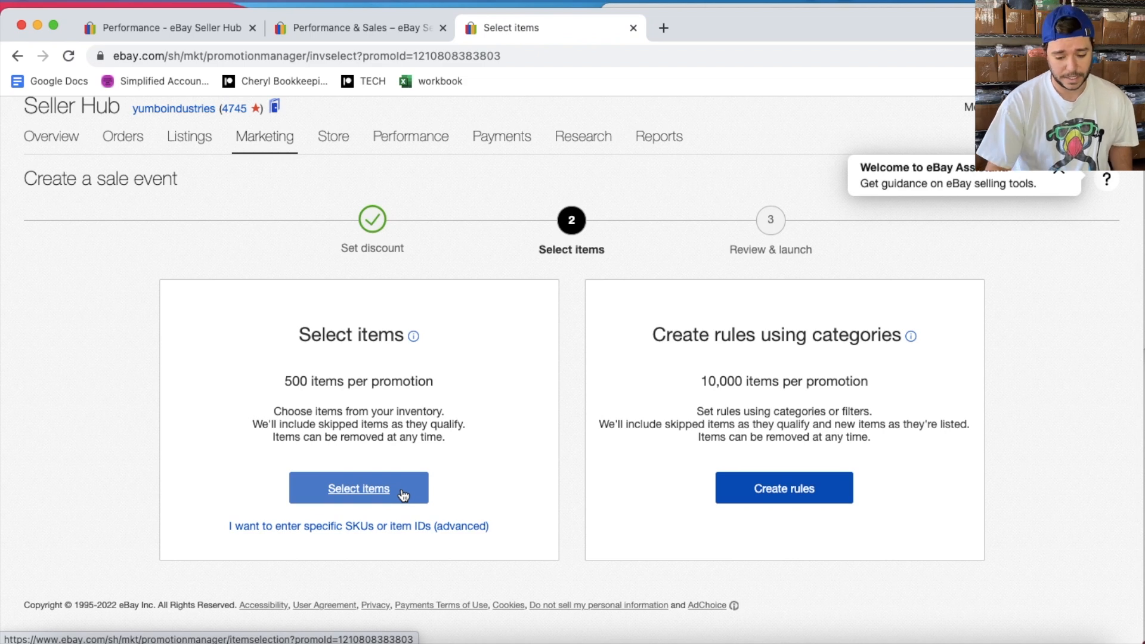
- Choose to pick items from the inventory for the 75% off sale and list 100 items per page
left_click(362, 495)
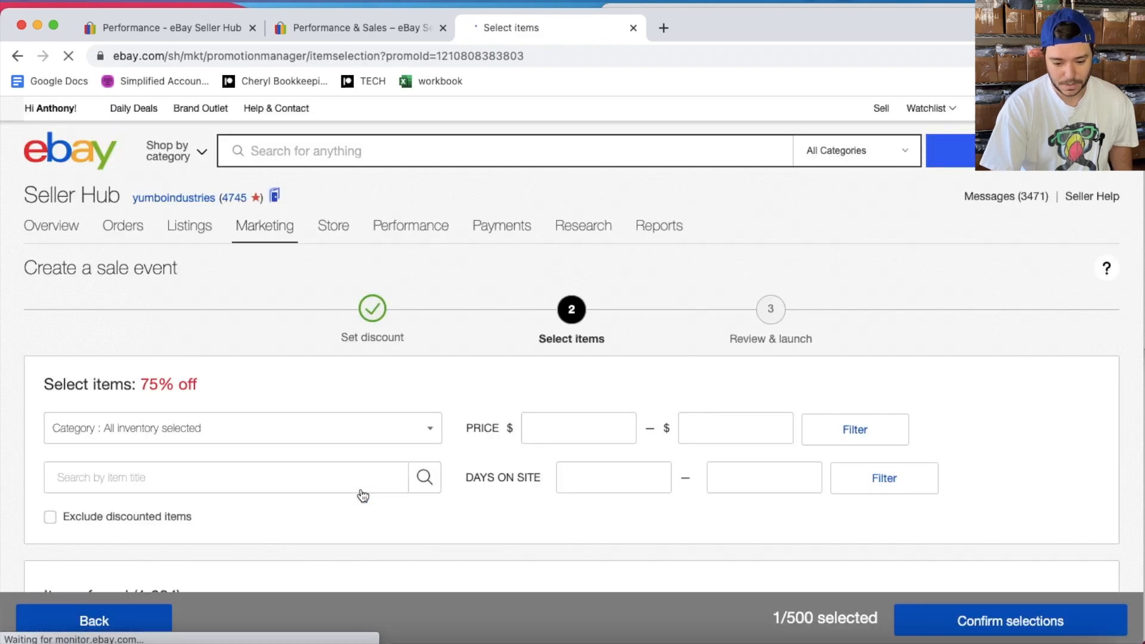
scroll(362, 496, "down", 5)
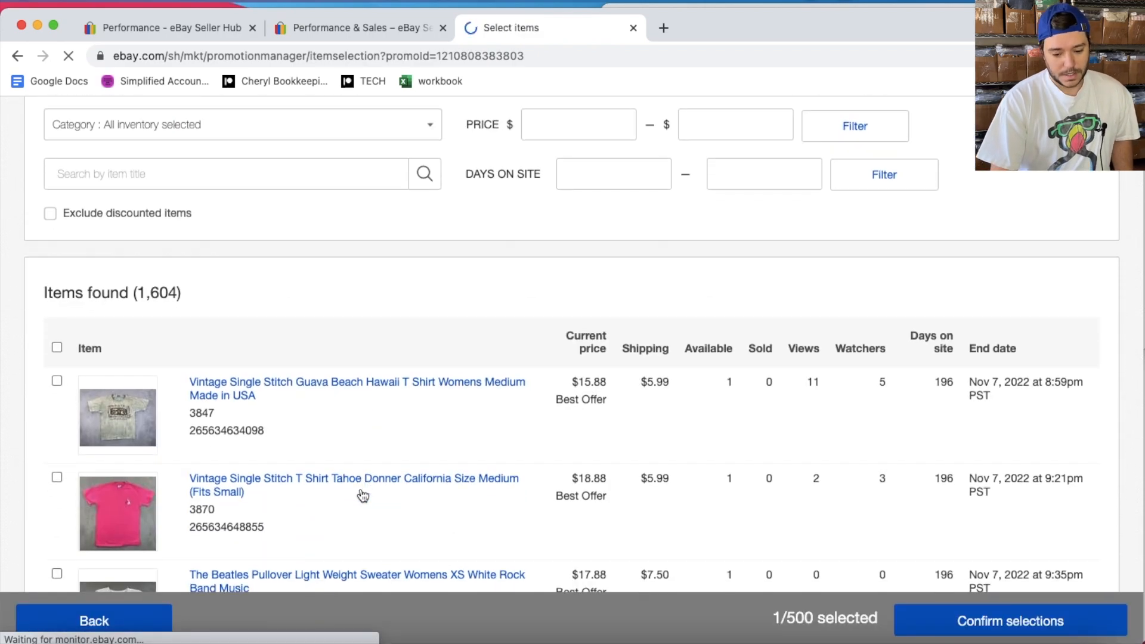
scroll(386, 482, "down", 20)
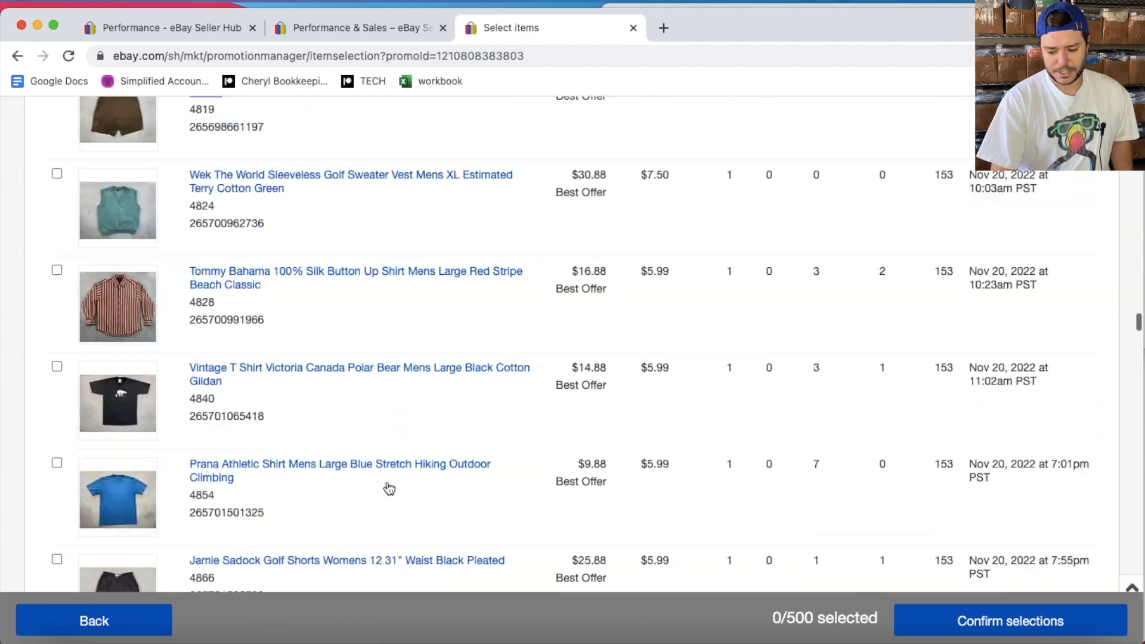
scroll(386, 482, "down", 20)
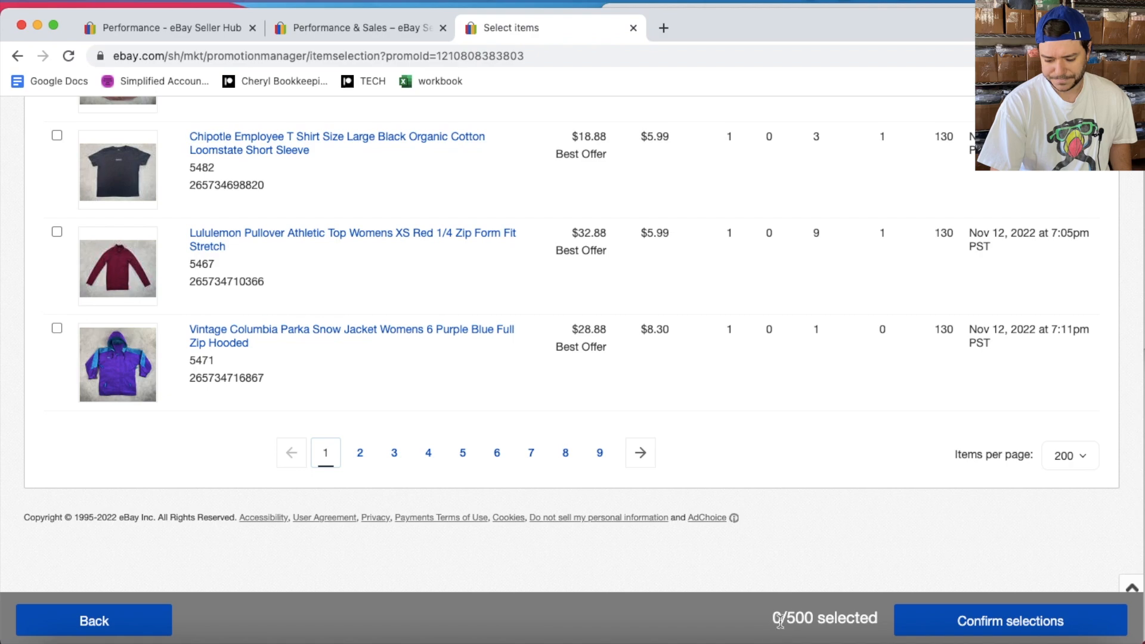
left_click(1072, 457)
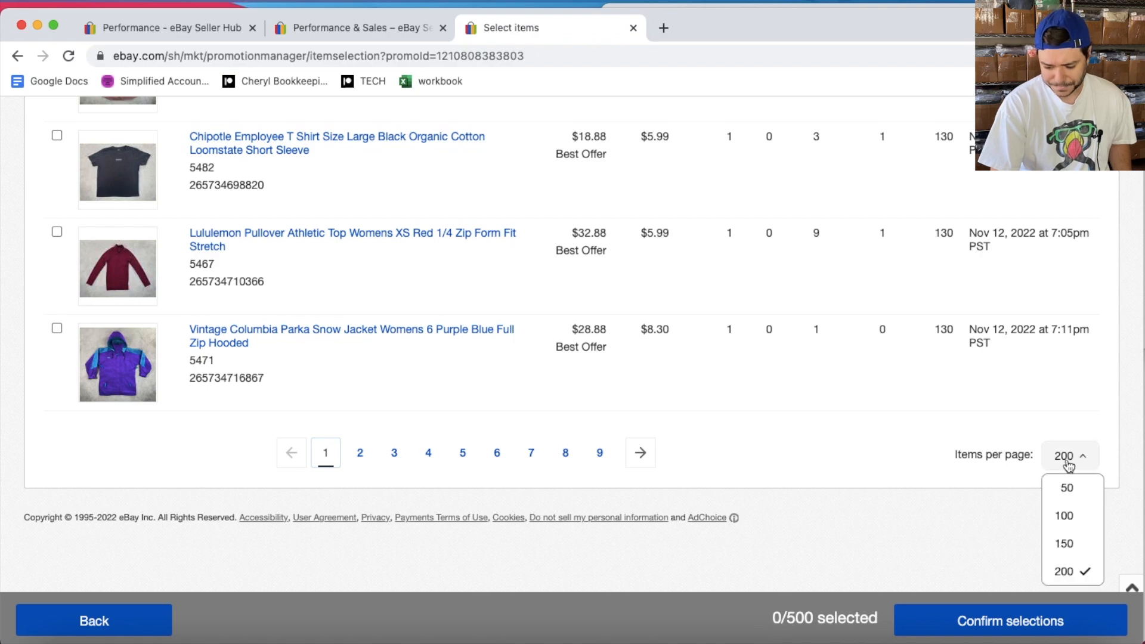
left_click(1074, 523)
- Select all items on the first page of results, confirm the selections, and save them for review
scroll(435, 300, "up", 10)
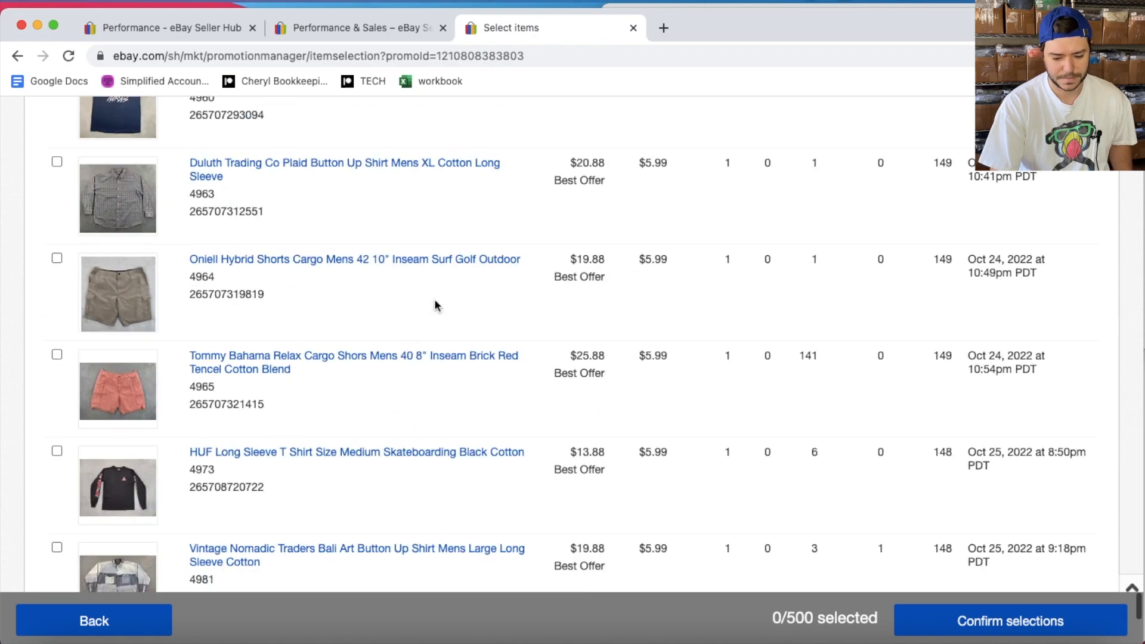
scroll(435, 302, "up", 20)
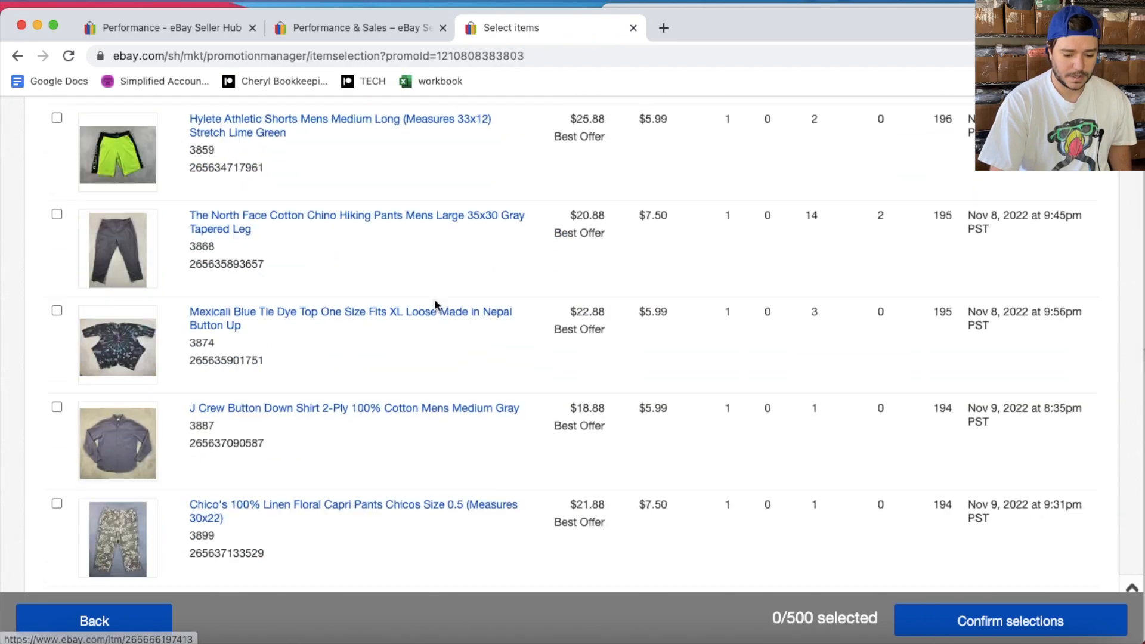
left_click(57, 409)
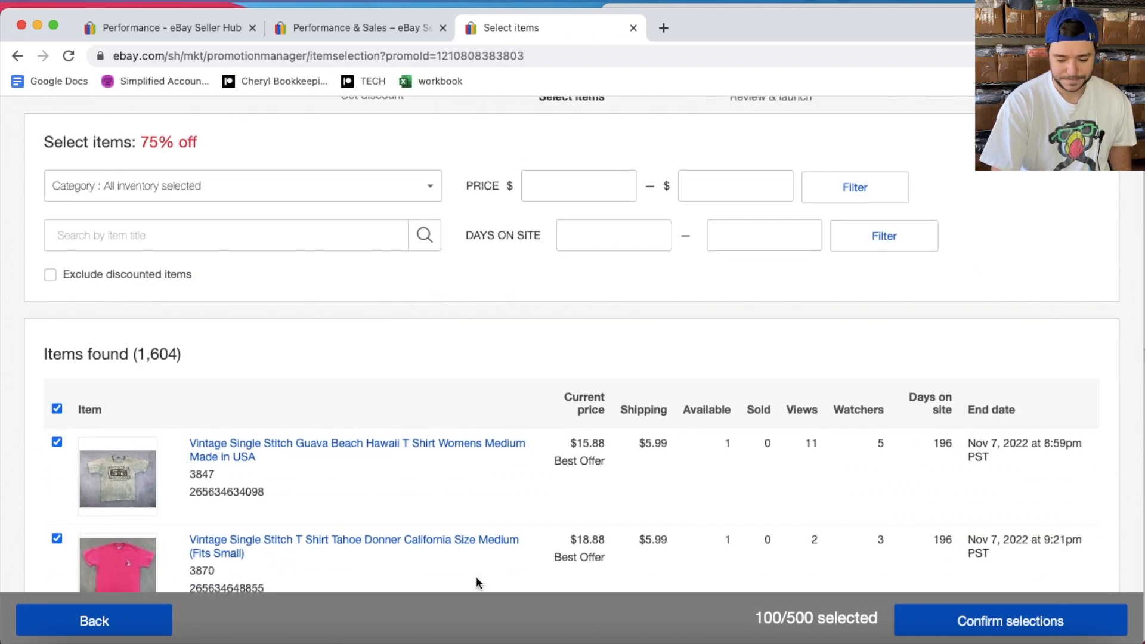
left_click(963, 614)
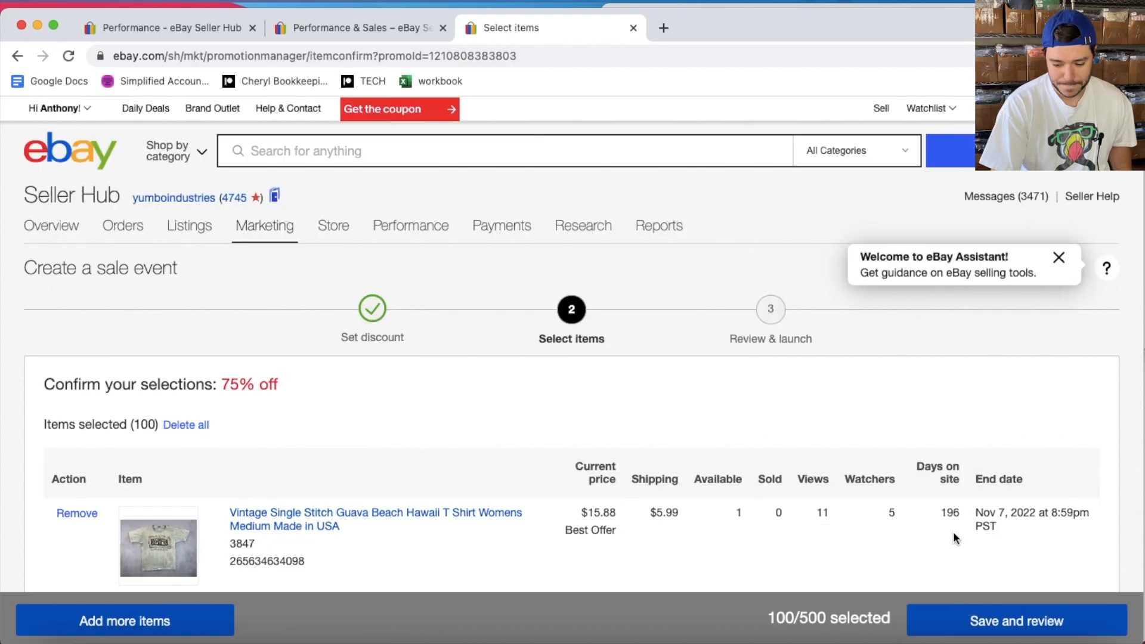
scroll(669, 459, "down", 20)
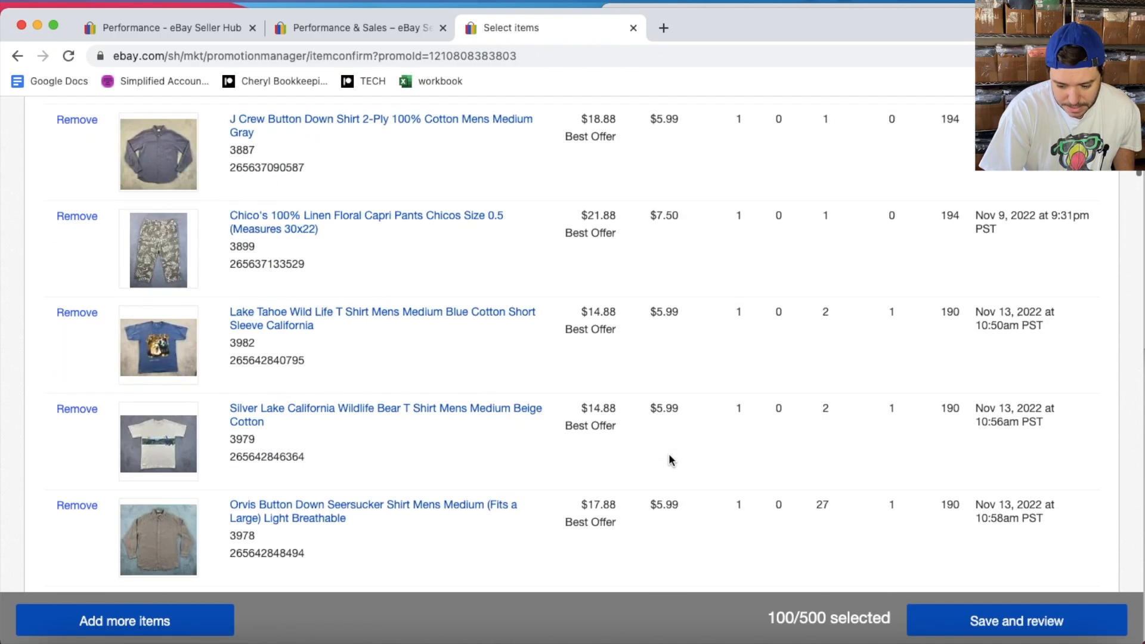
left_click(993, 622)
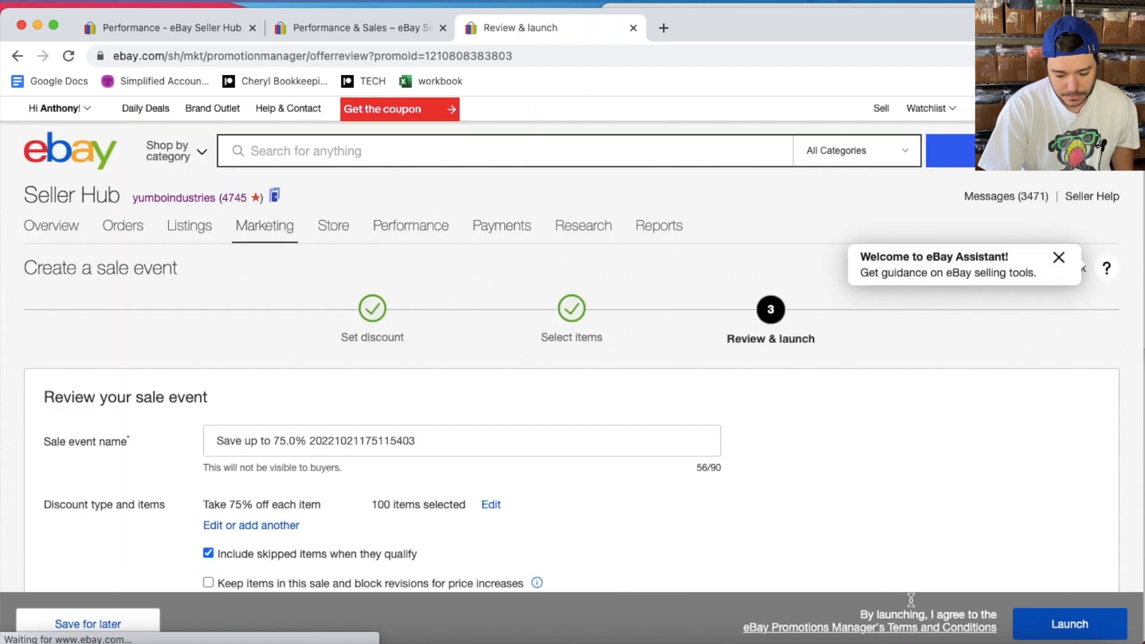
- Set the sale event to start now on Oct 21, 2022 and end on Nov 21, 2022
scroll(475, 503, "down", 3)
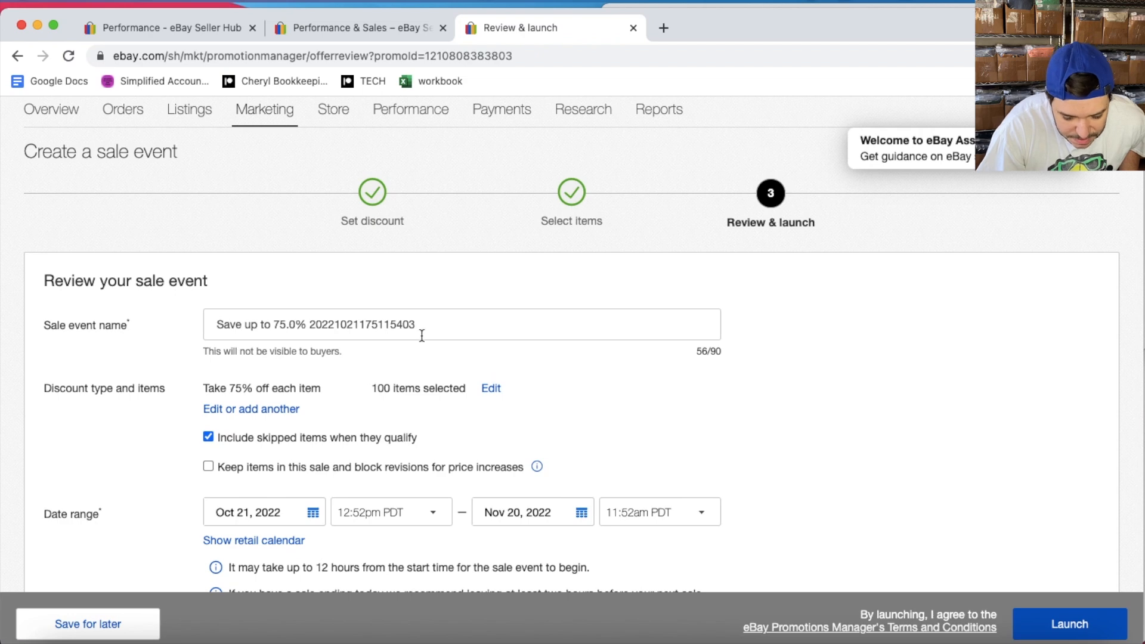
scroll(316, 431, "down", 3)
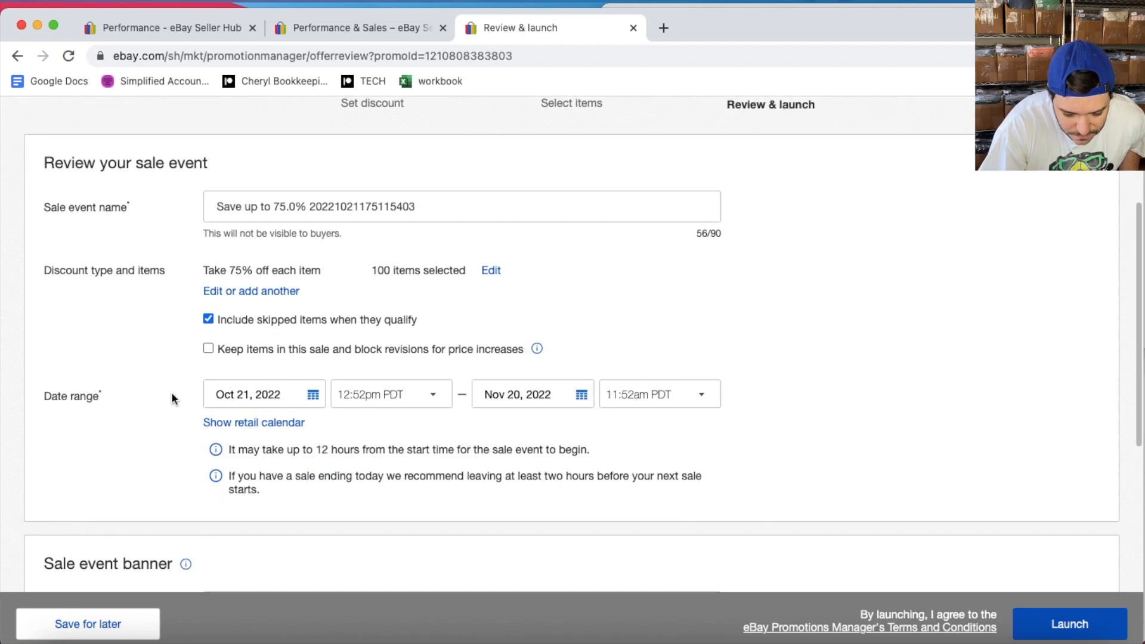
left_click(313, 396)
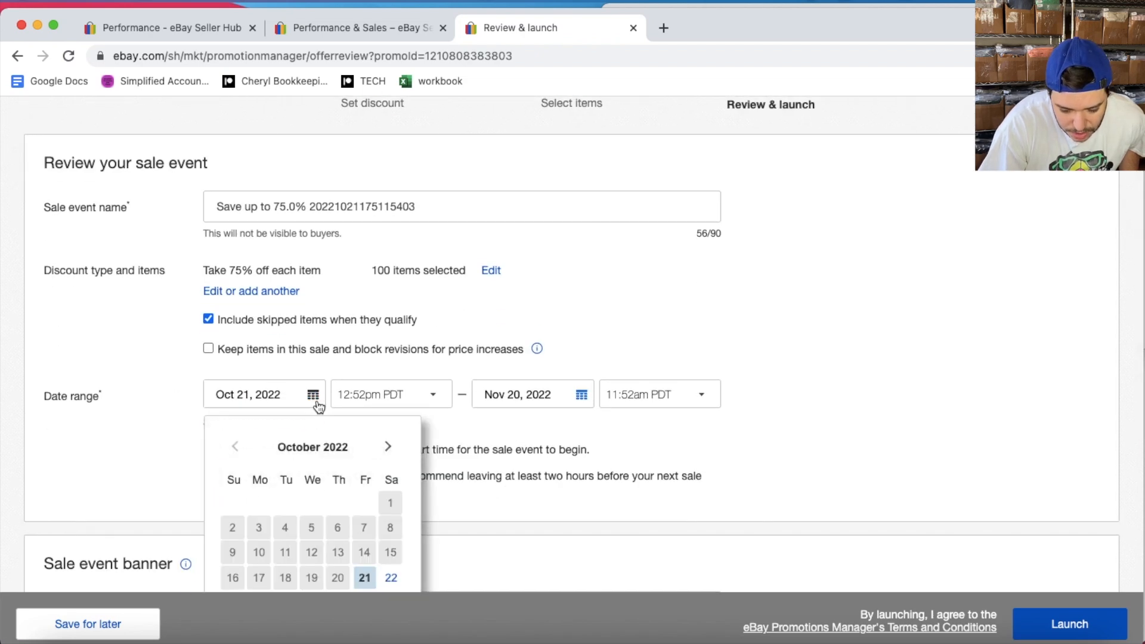
left_click(358, 399)
left_click(374, 304)
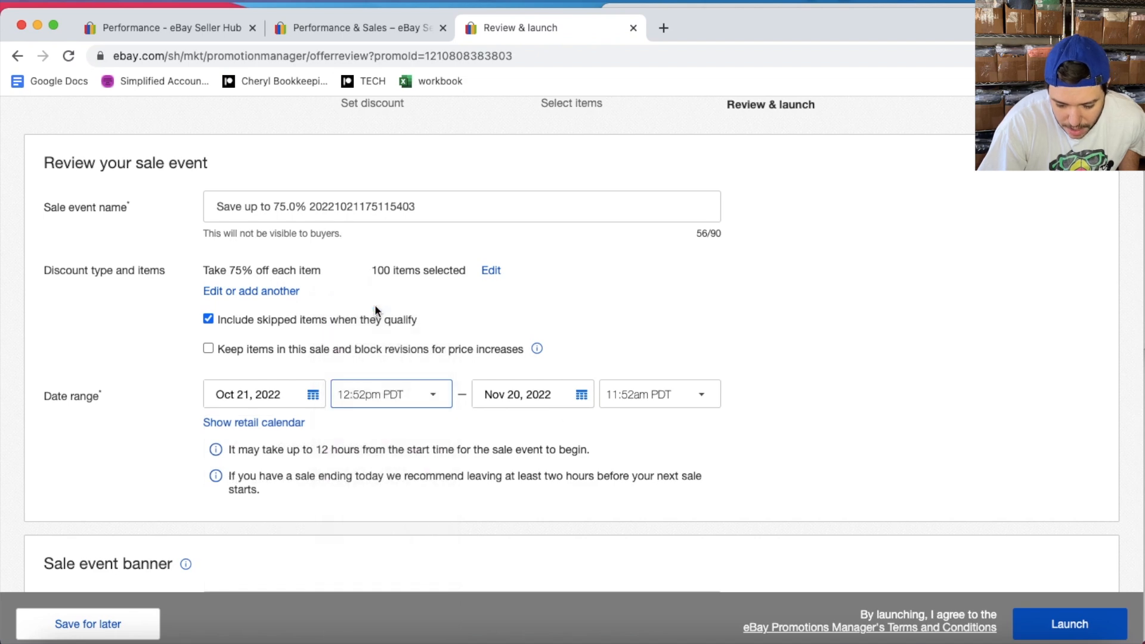
left_click(582, 396)
scroll(584, 401, "down", 2)
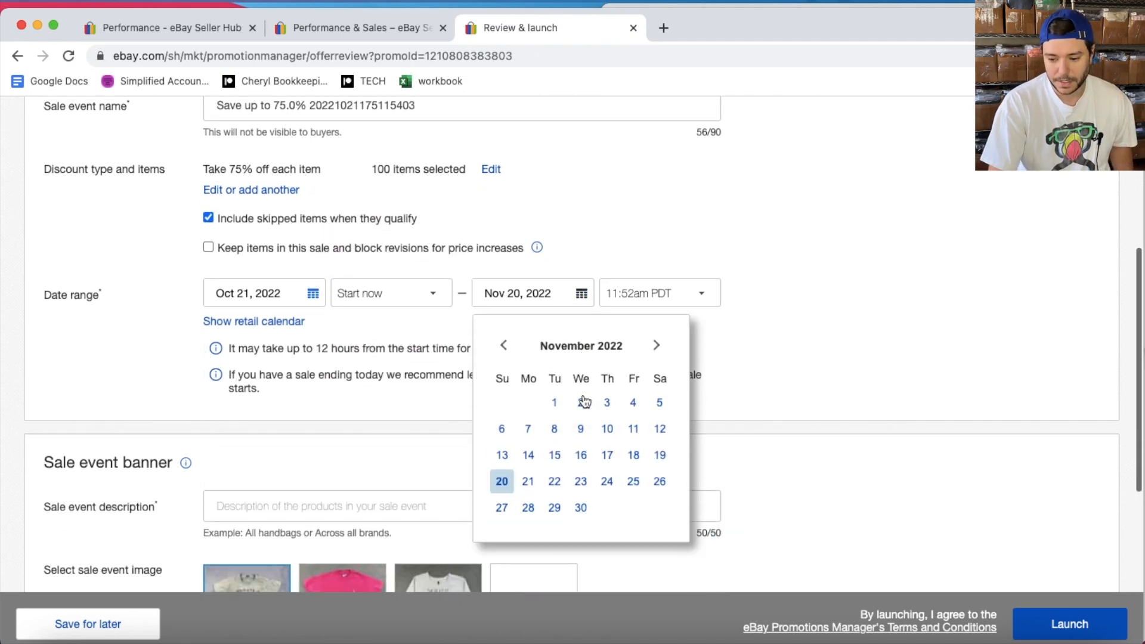
left_click(529, 481)
- Enter "kjbdf;kadjsbzk;djsbFkjsdbf" as the sale event description and launch the 75% off sale event
scroll(744, 239, "down", 4)
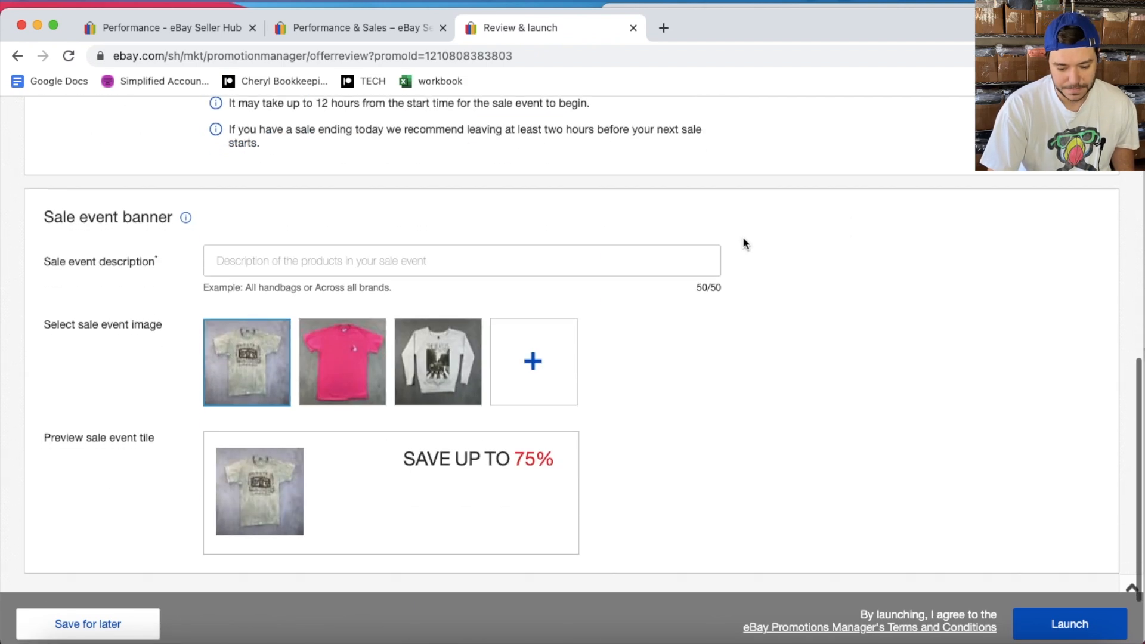
left_click(513, 253)
type("kjbdf;kadjsbzk;djsbFkjsdbf")
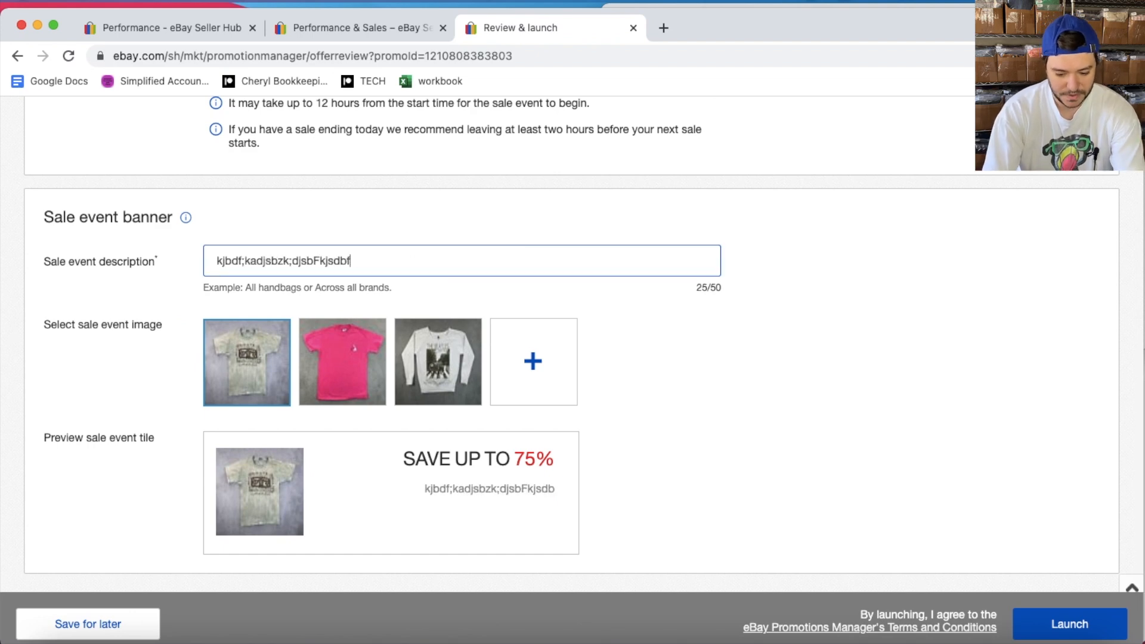
scroll(829, 433, "down", 2)
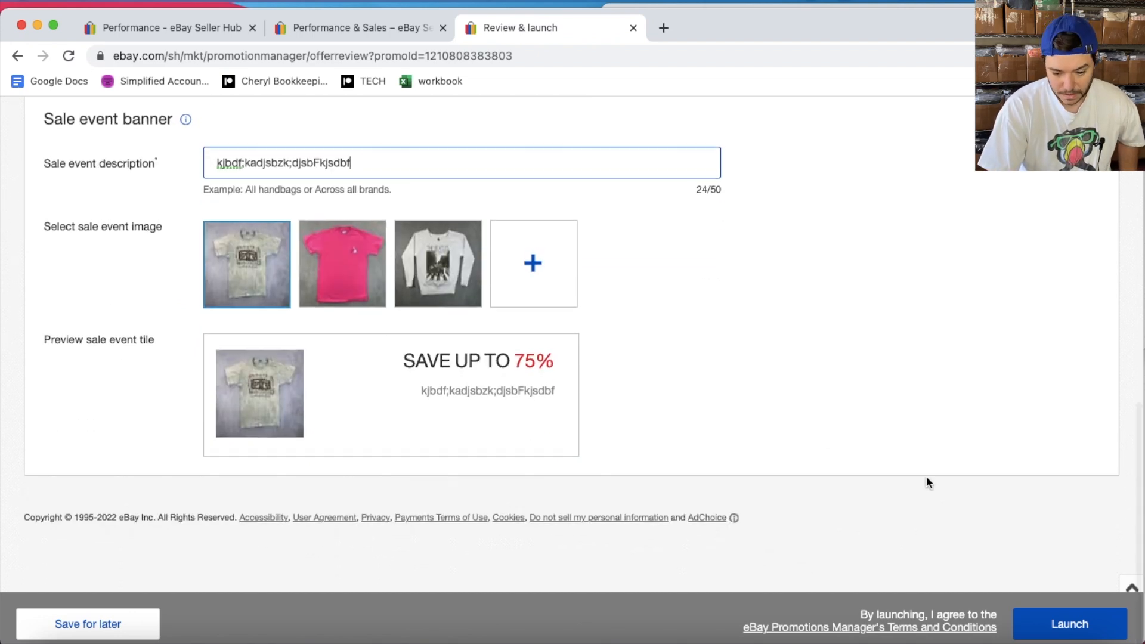
left_click(1069, 623)
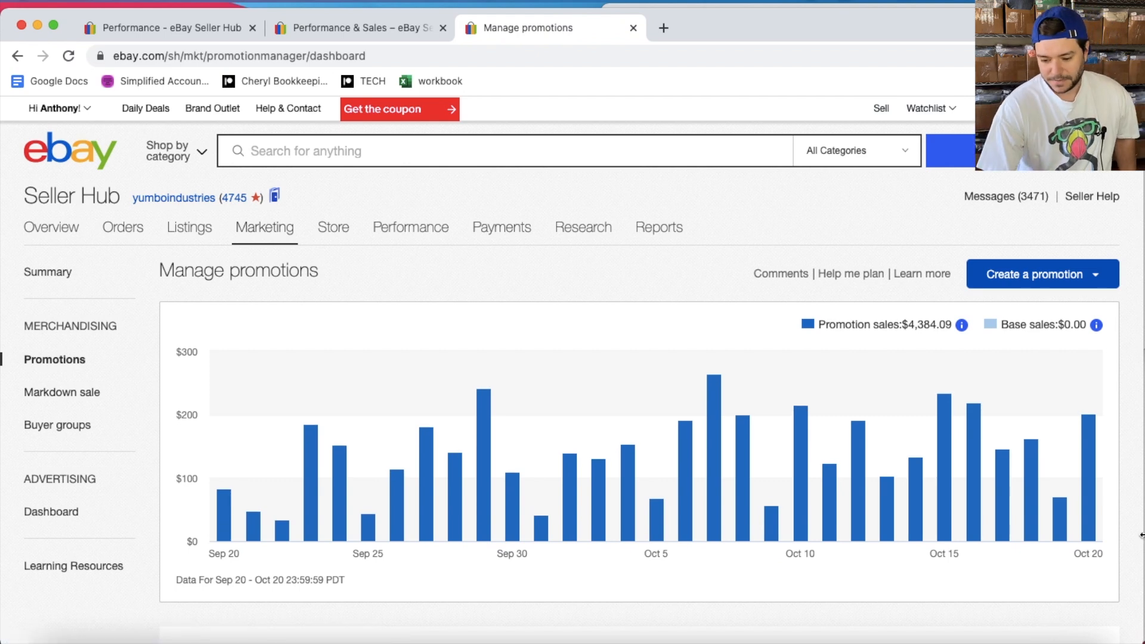
- Create another Sale event + markdown promotion at 50% off each item and open its inventory item selection
left_click(1032, 274)
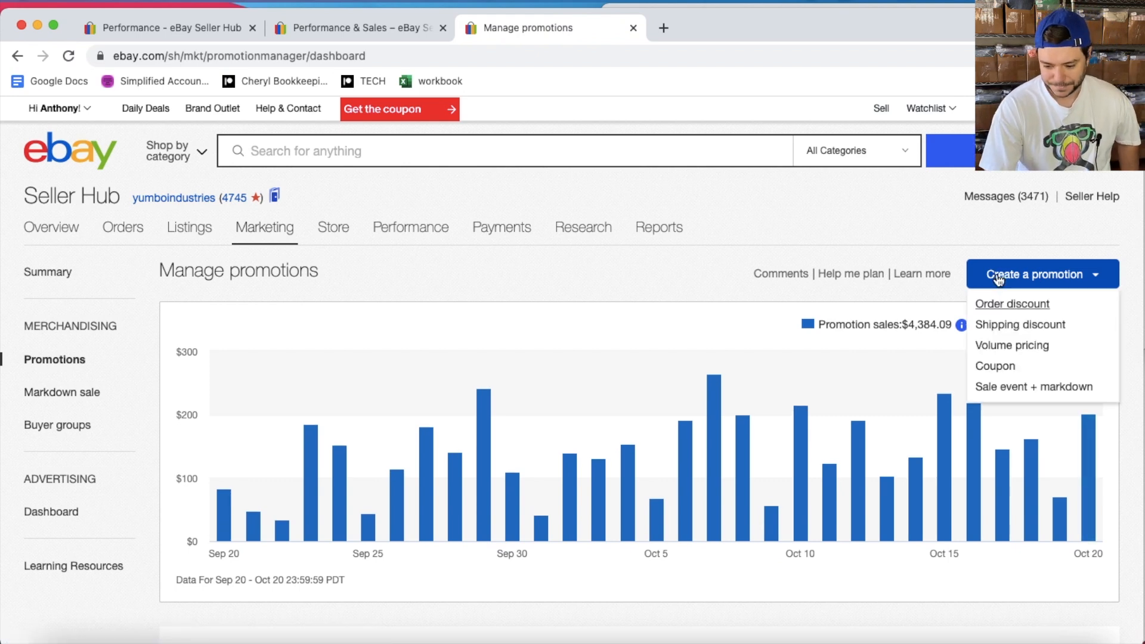
left_click(1038, 388)
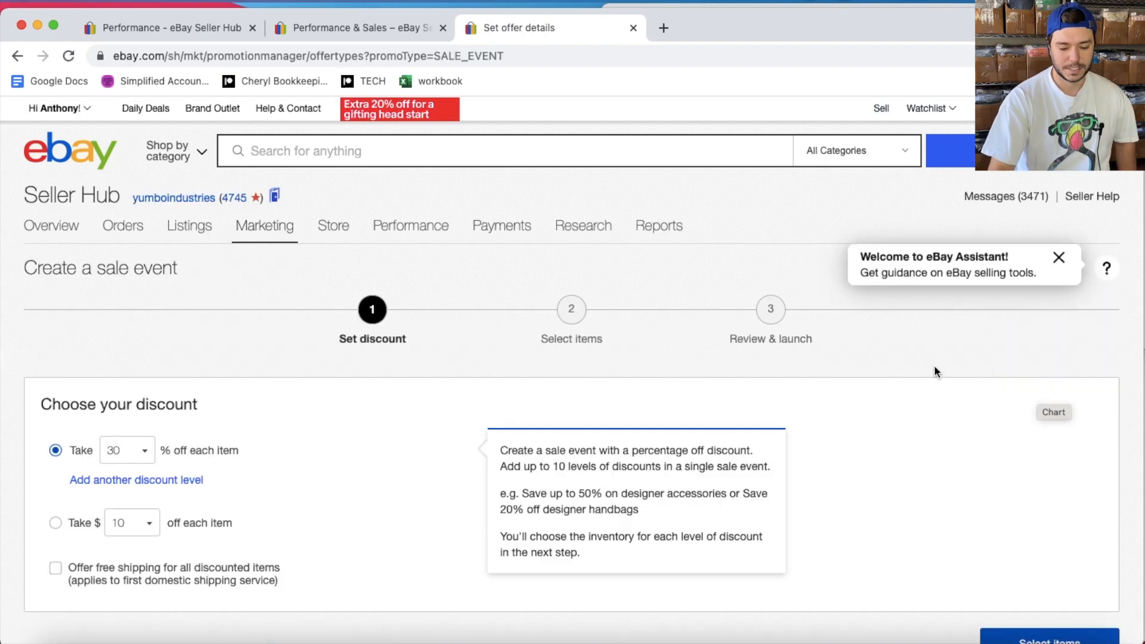
scroll(440, 467, "down", 2)
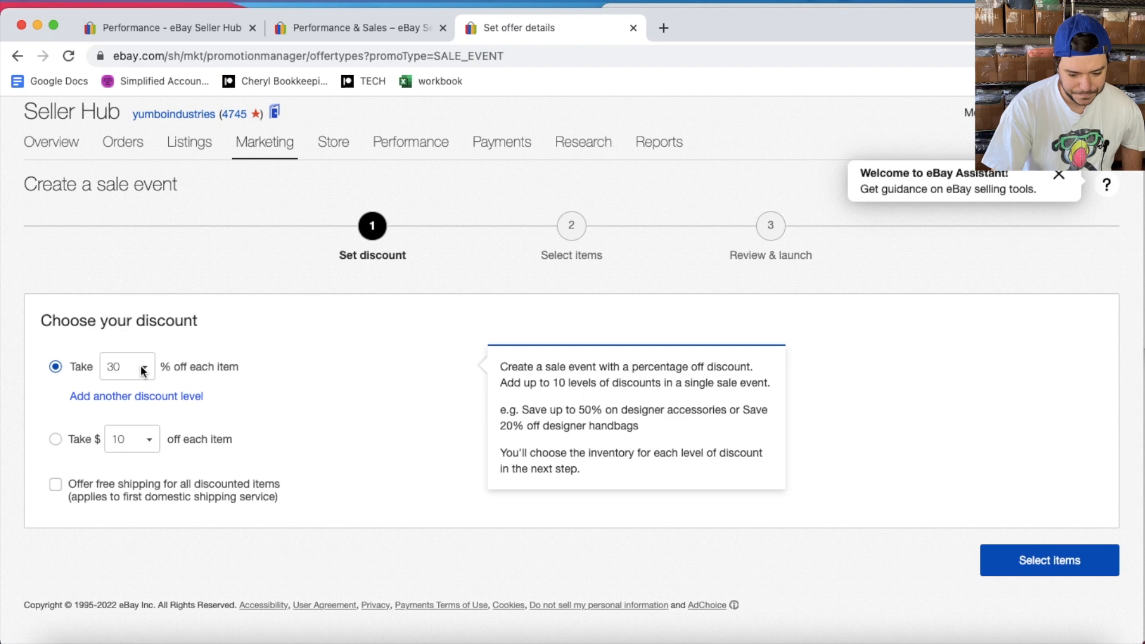
left_click(143, 370)
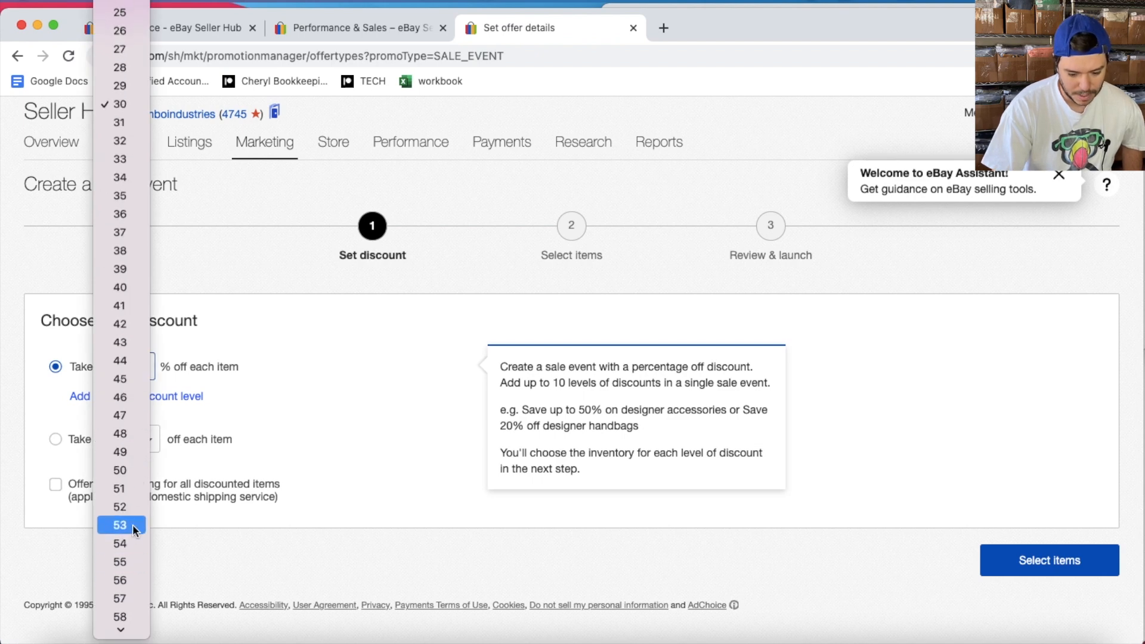
left_click(122, 469)
left_click(1046, 562)
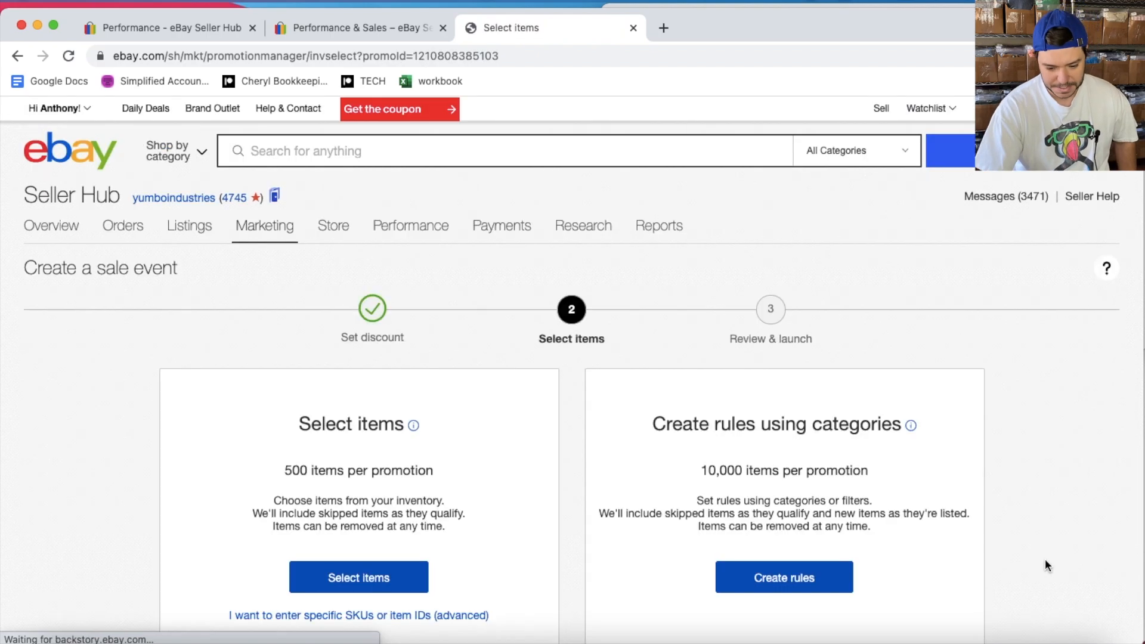
scroll(433, 510, "down", 2)
left_click(393, 501)
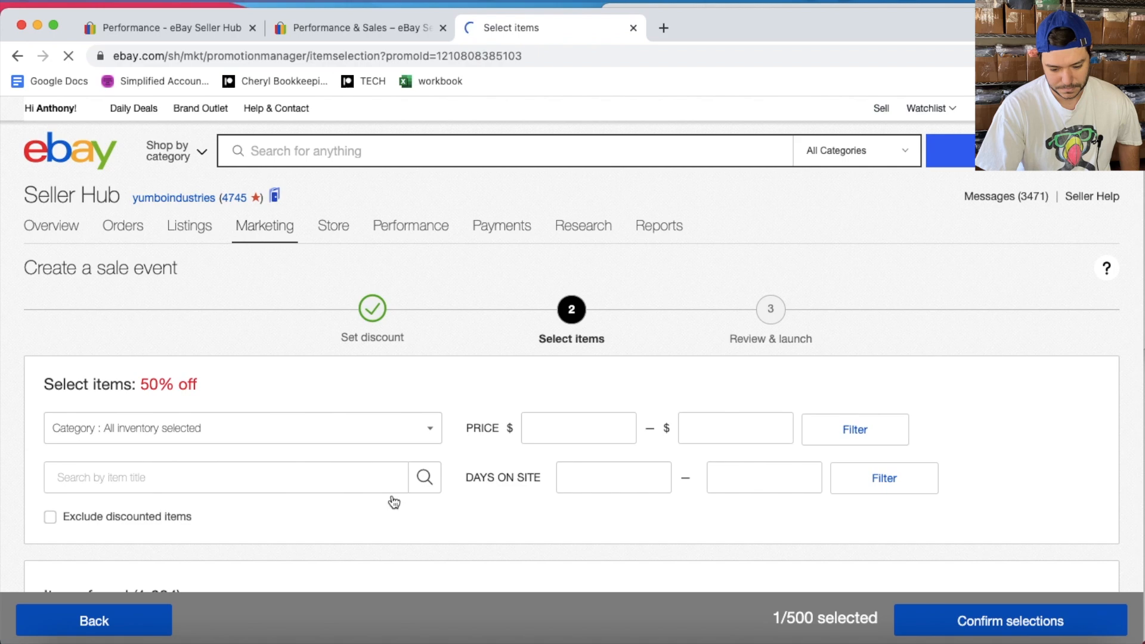
- Look through the 50% off sale's inventory list, checking the listings' prices, views, watchers, and days on site
scroll(394, 501, "down", 10)
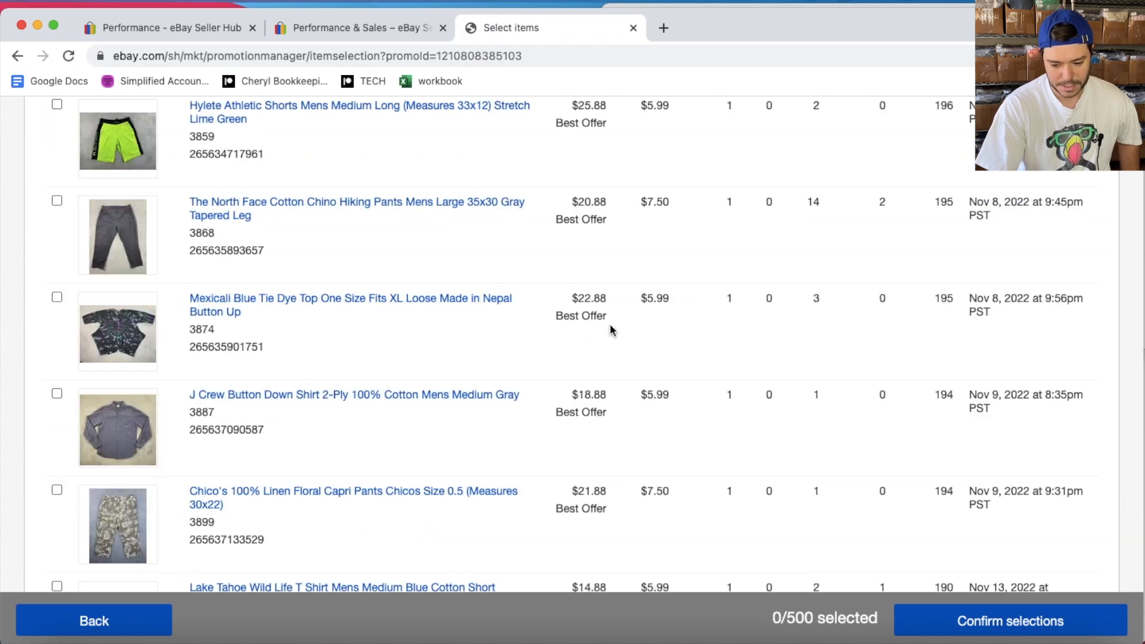
scroll(588, 375, "up", 10)
scroll(605, 499, "down", 4)
scroll(605, 499, "down", 10)
scroll(606, 504, "up", 15)
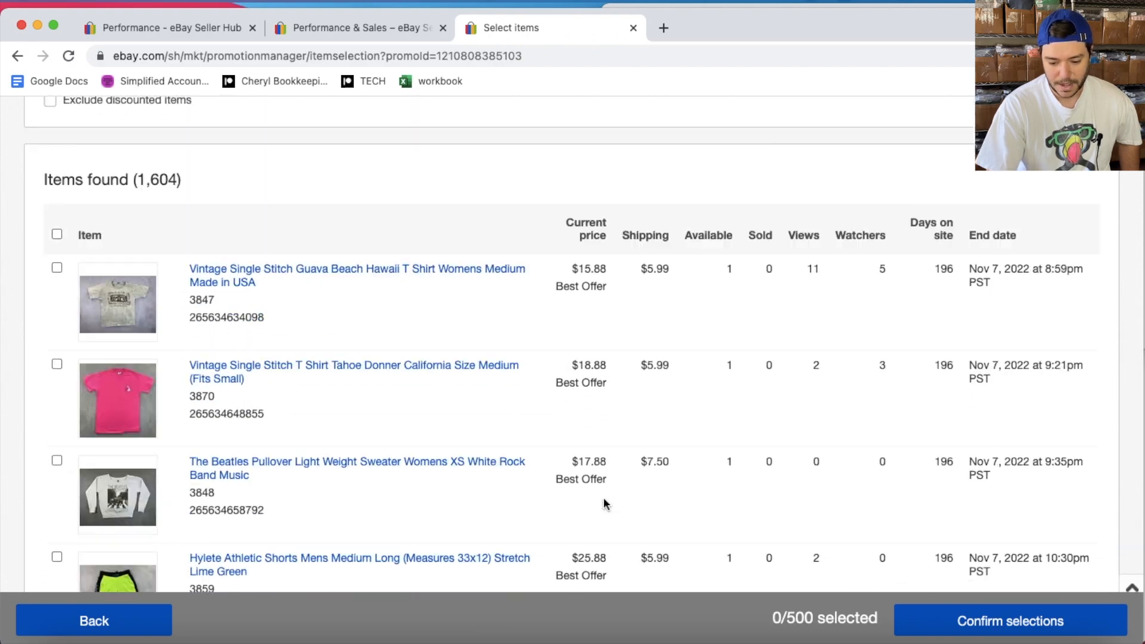
scroll(603, 504, "down", 1)
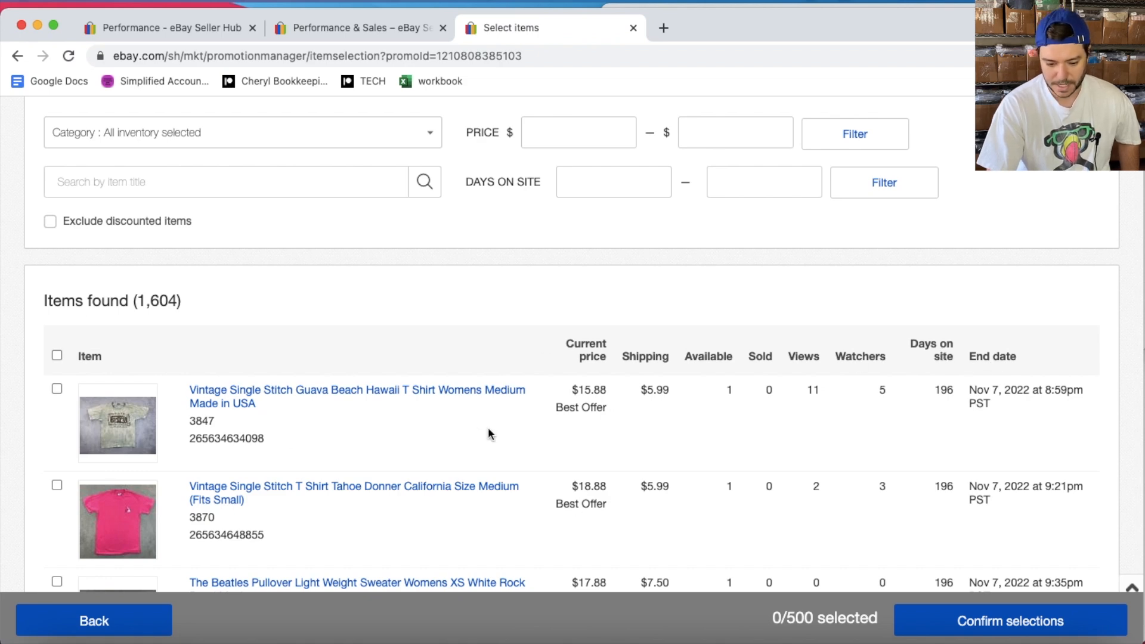
scroll(500, 474, "down", 5)
scroll(502, 480, "down", 10)
scroll(502, 480, "up", 20)
scroll(503, 480, "down", 4)
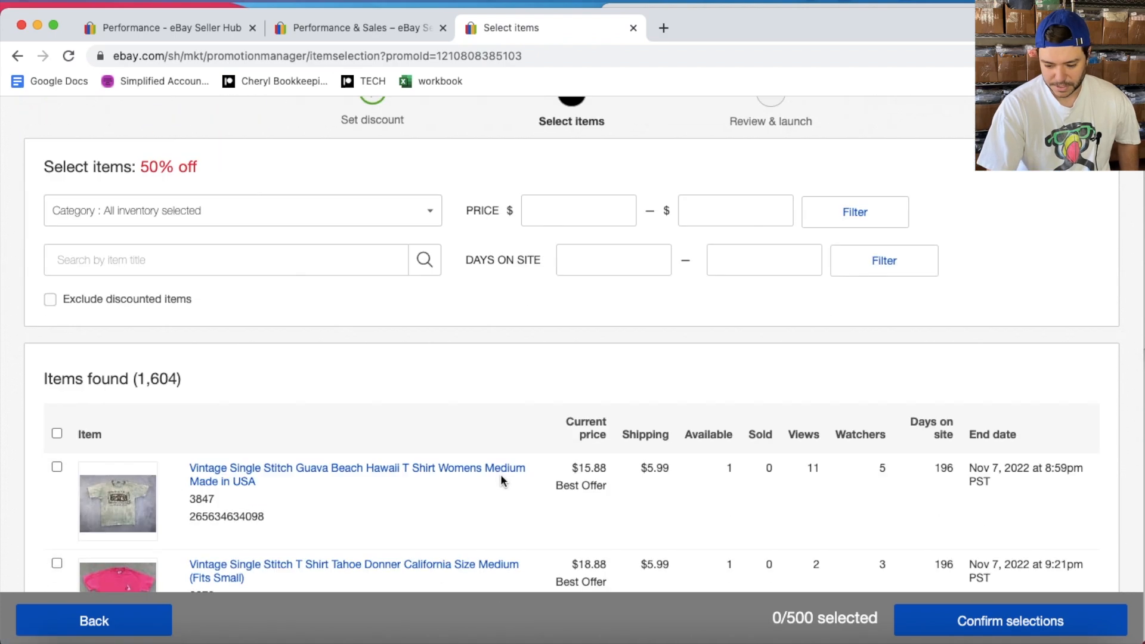
- Sort the inventory by days on site with the longest-listed items first, and look through the first page
left_click(932, 434)
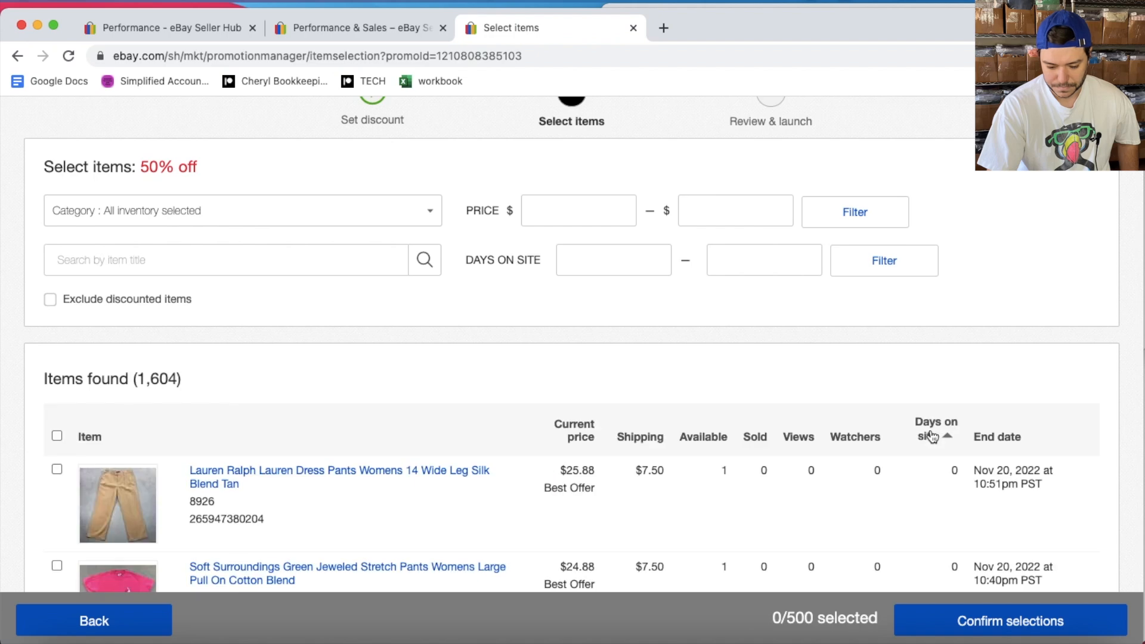
left_click(943, 432)
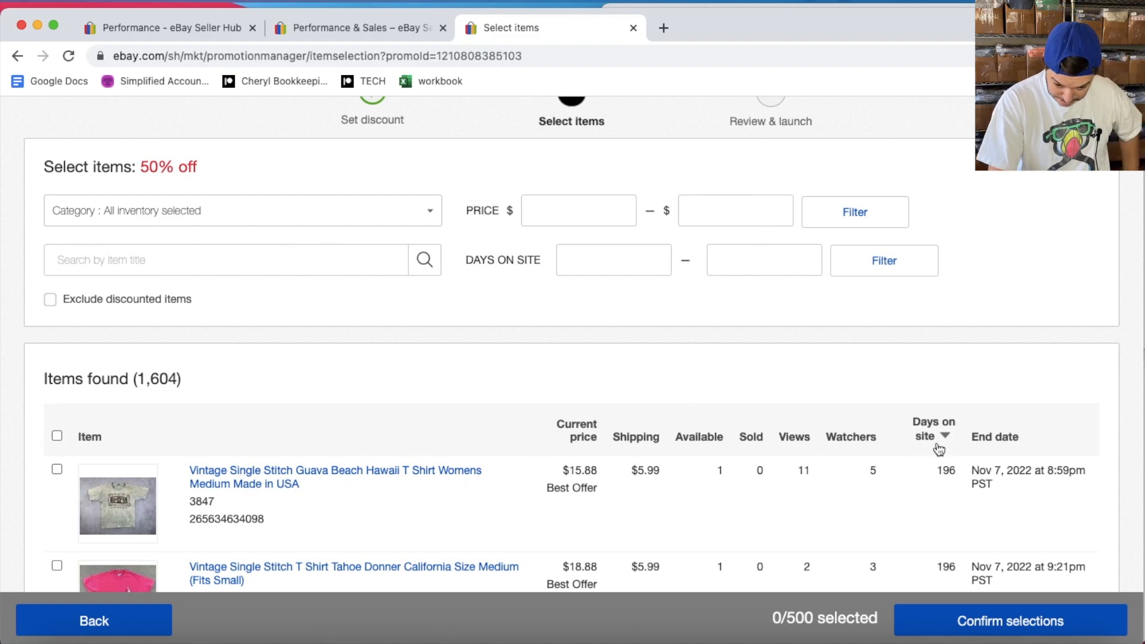
scroll(778, 379, "down", 10)
scroll(731, 484, "down", 20)
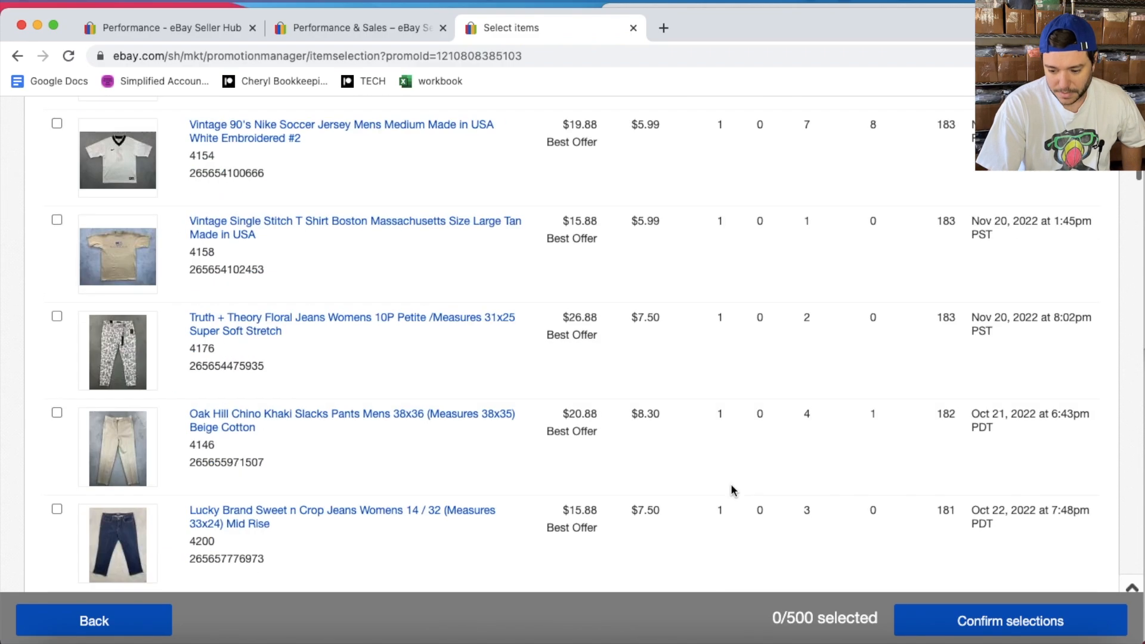
scroll(731, 485, "down", 20)
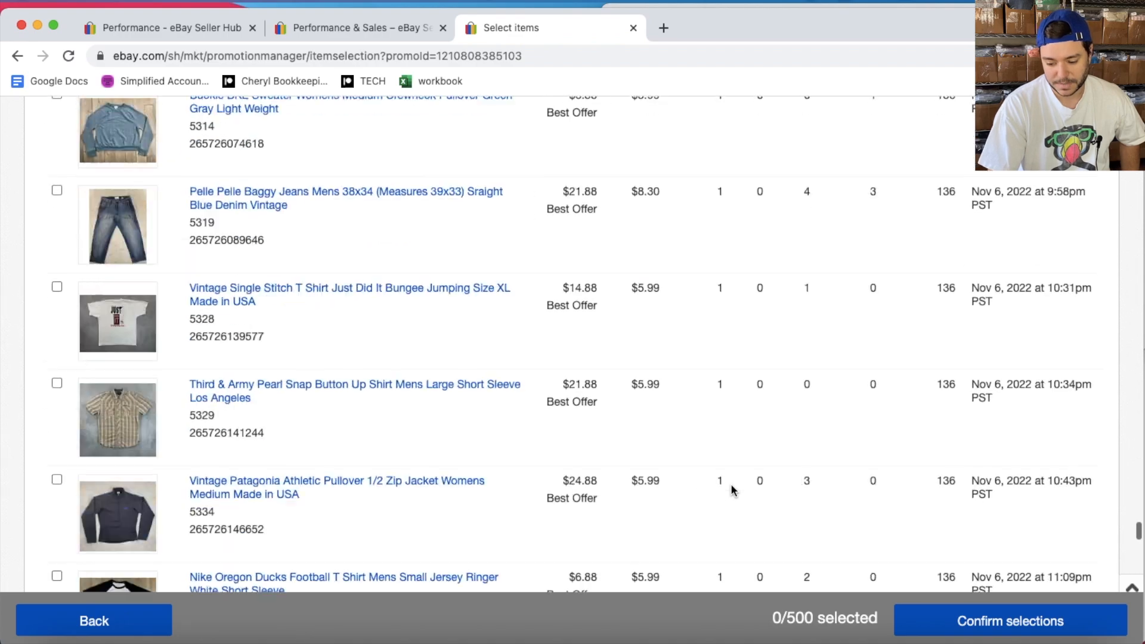
scroll(731, 484, "down", 20)
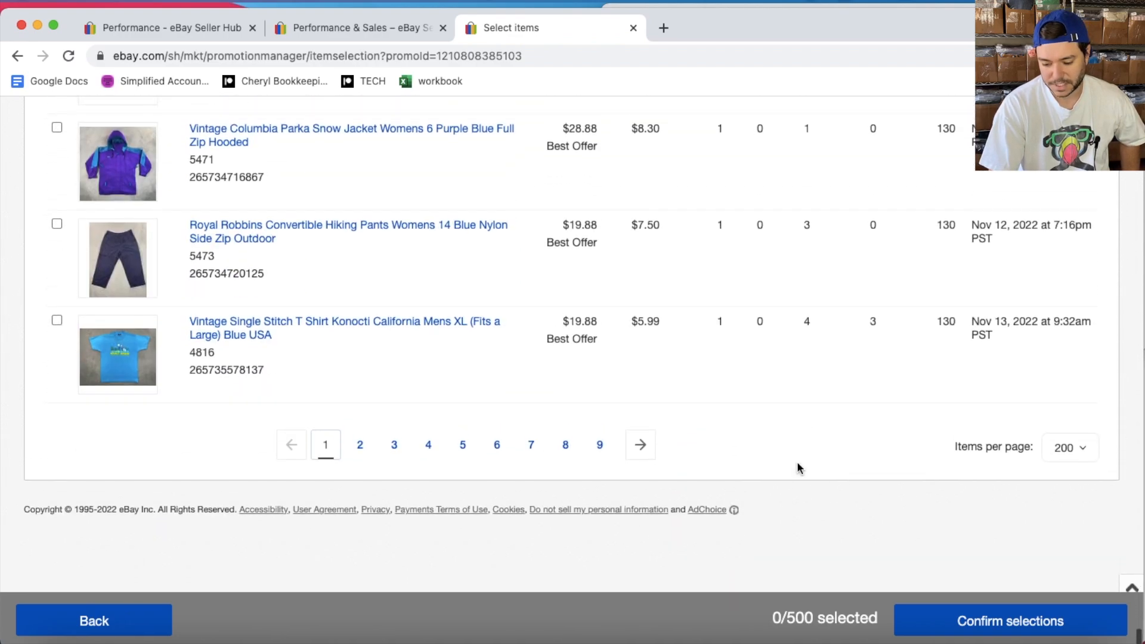
- Show 100 items per page in the 50% off sale's inventory and select all listings on page 2
left_click(1071, 459)
left_click(1072, 515)
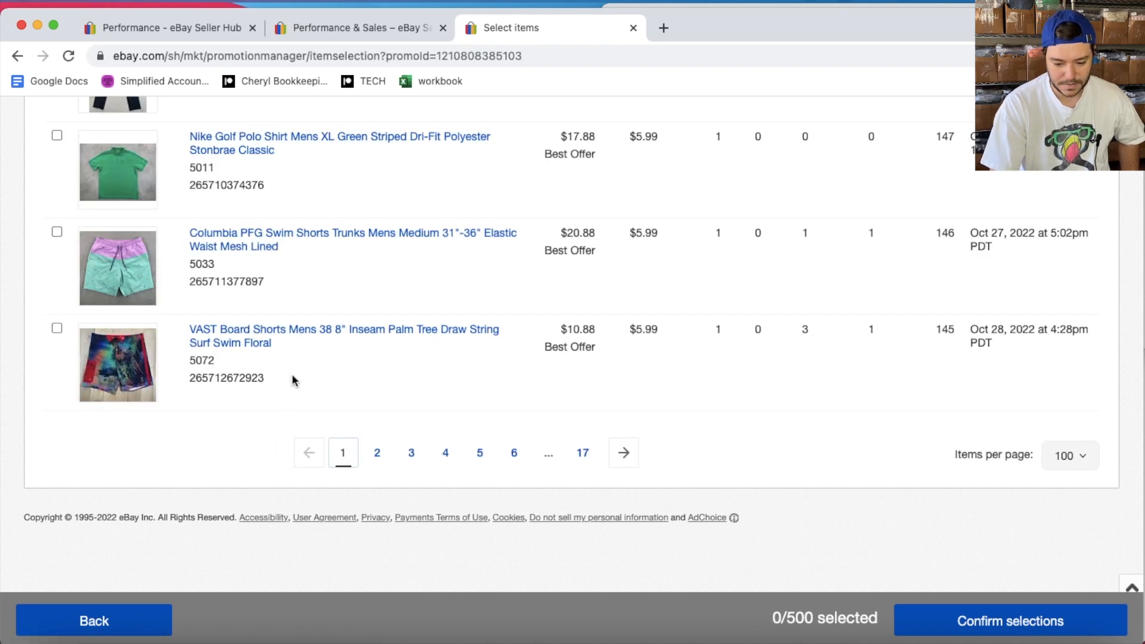
left_click(381, 458)
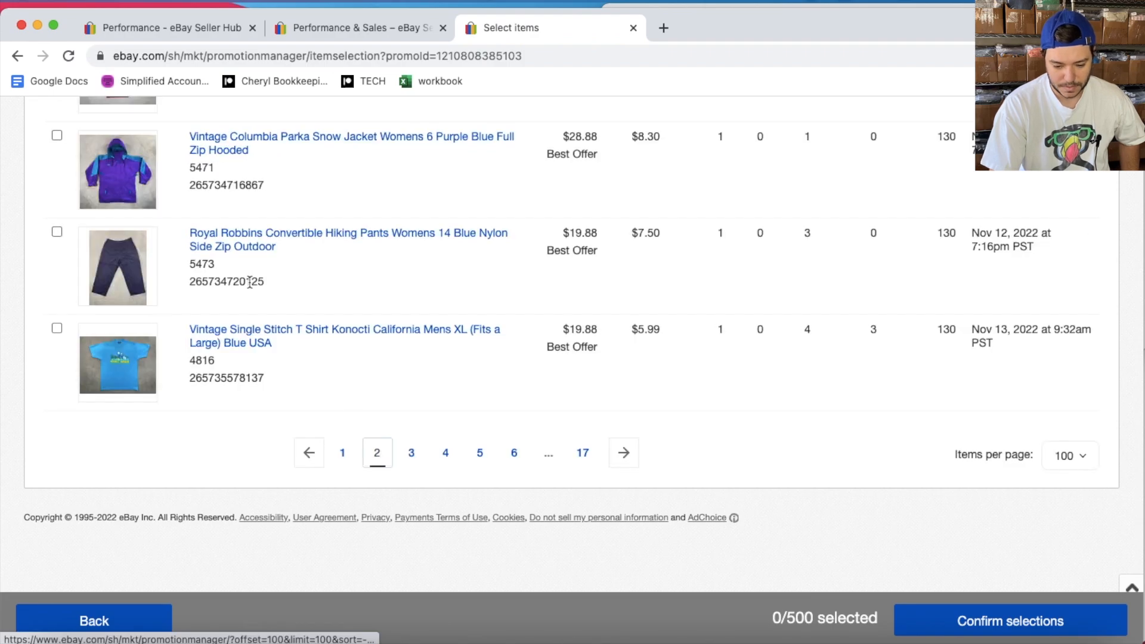
scroll(250, 282, "up", 20)
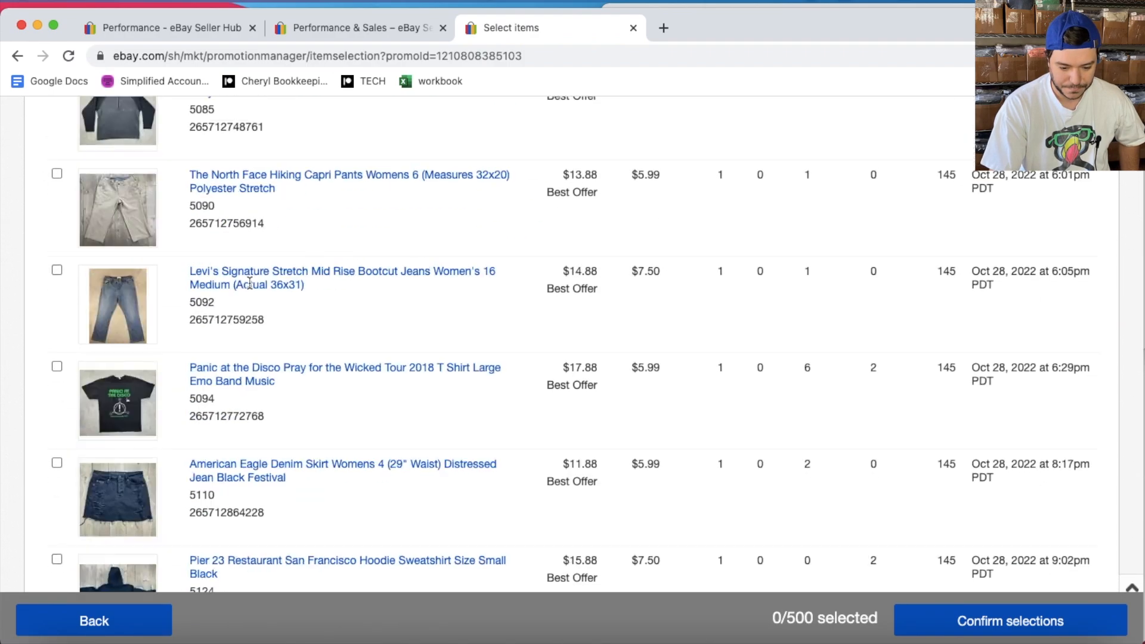
scroll(249, 281, "up", 12)
scroll(145, 243, "down", 6)
left_click(58, 208)
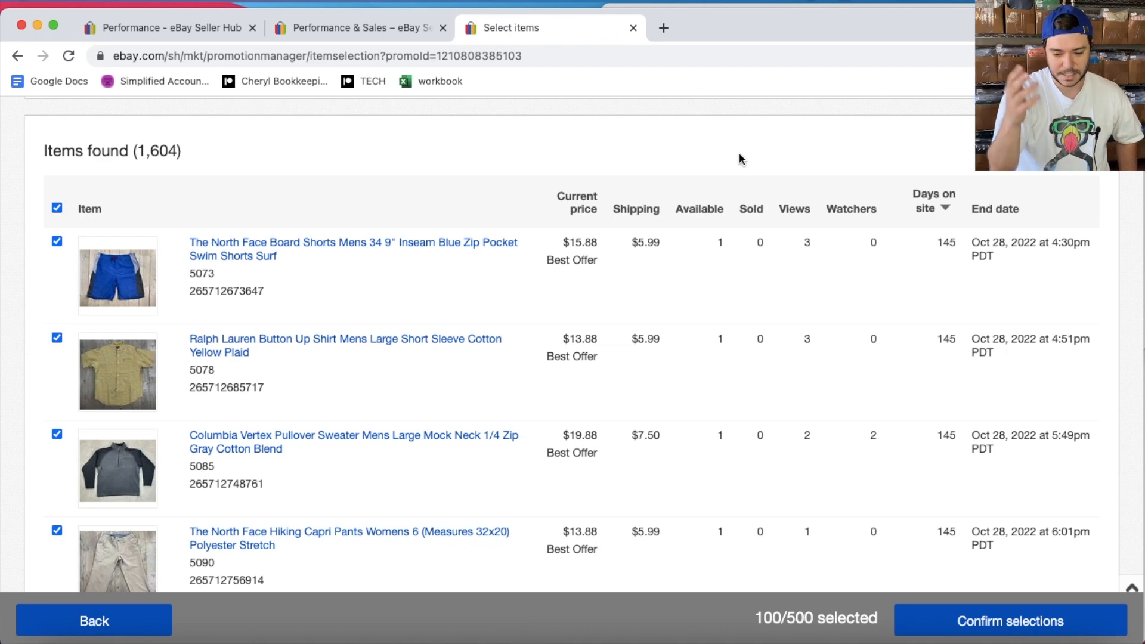
- Look through the selected listings' photos, prices, views, and days on site, and leave the 50% off sale's item selection
scroll(739, 158, "down", 2)
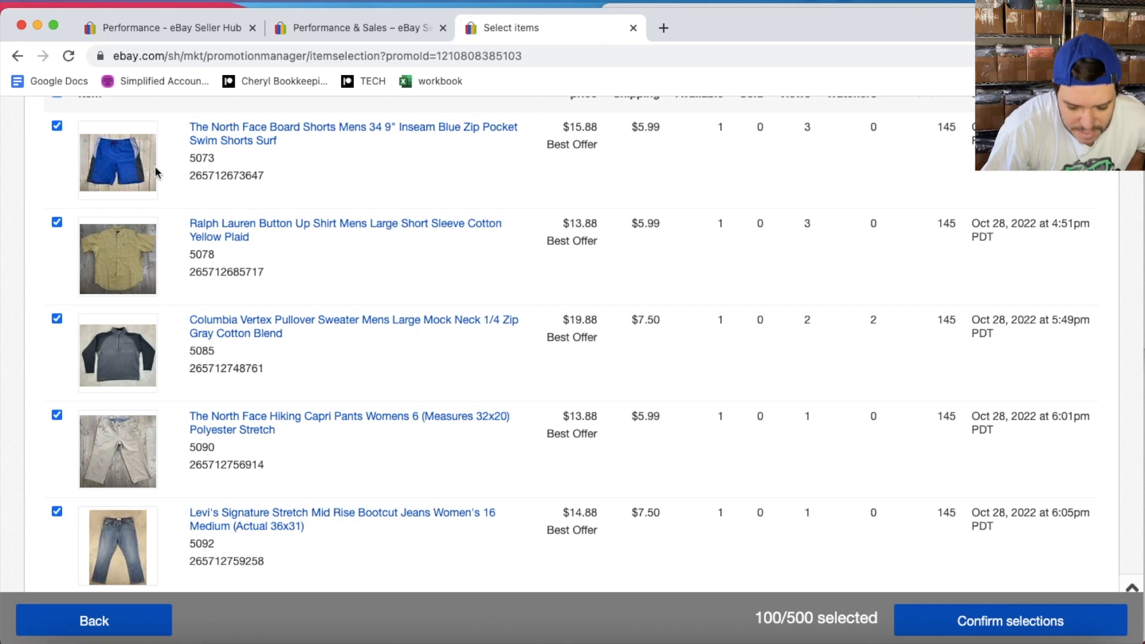
scroll(156, 168, "up", 5)
scroll(156, 167, "left", 2)
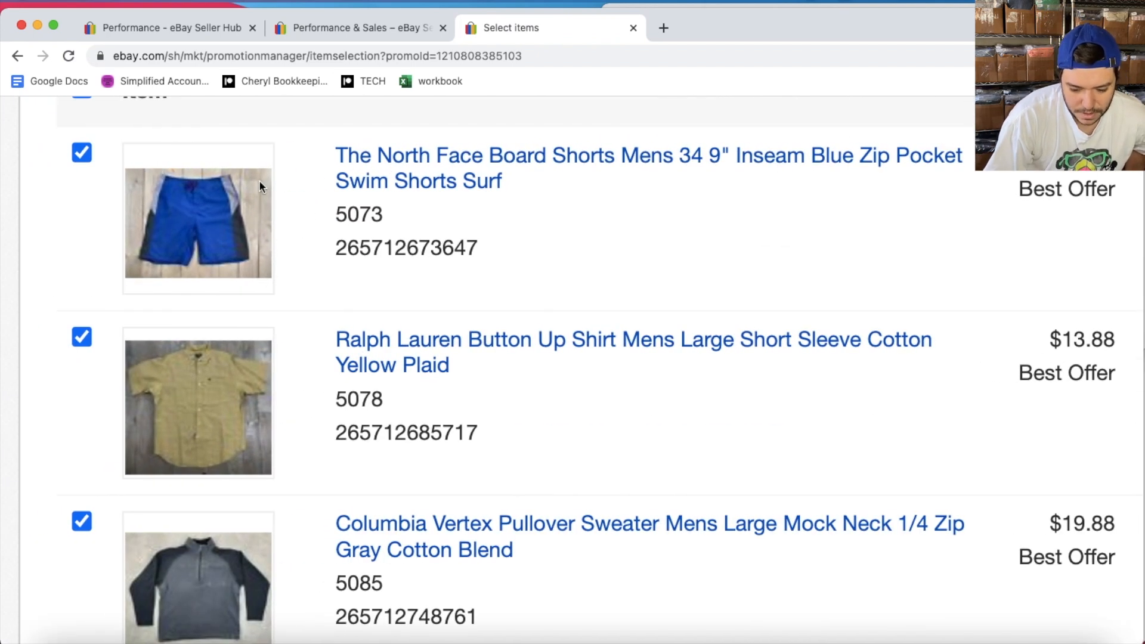
scroll(267, 238, "down", 10)
scroll(267, 239, "up", 20)
scroll(270, 250, "down", 15)
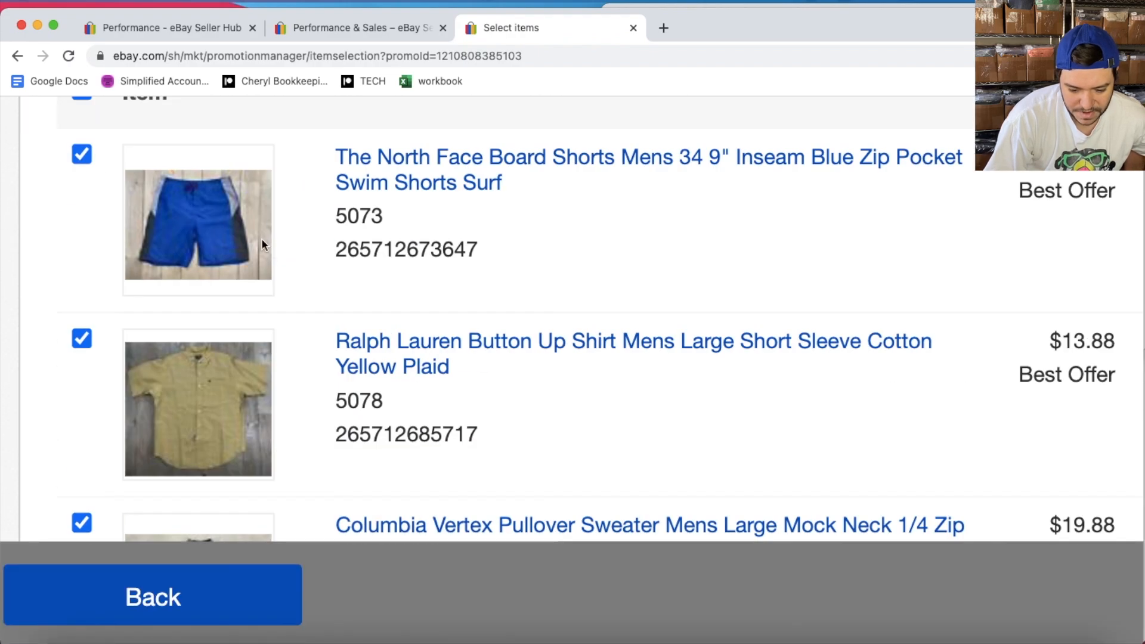
scroll(251, 412, "down", 5)
scroll(249, 416, "up", 5)
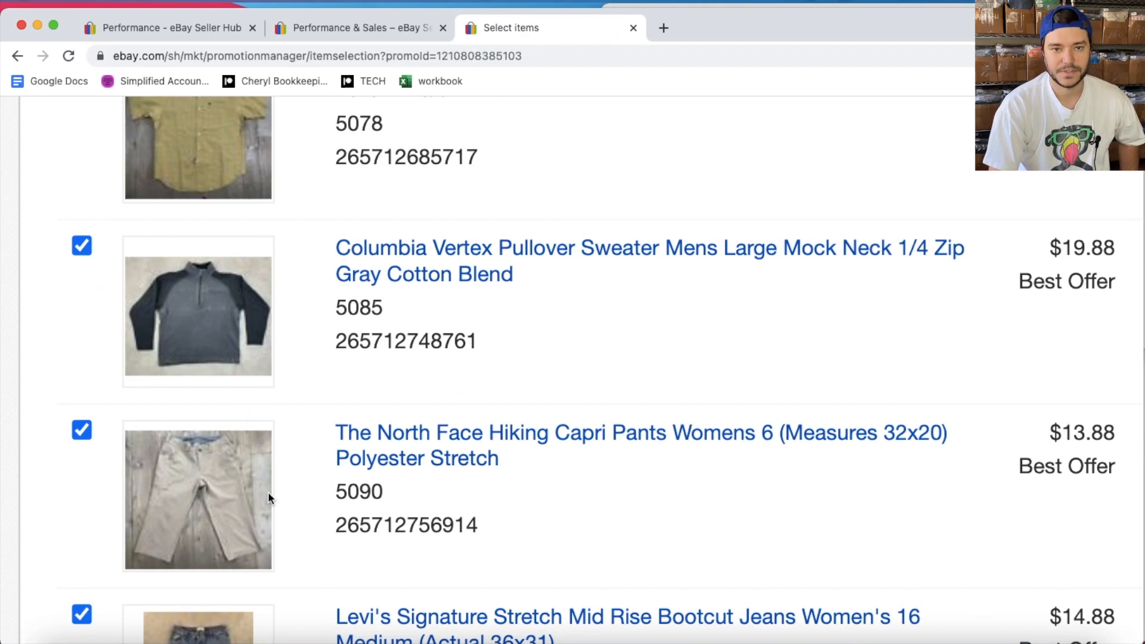
scroll(289, 473, "down", 10)
scroll(290, 475, "down", 5)
key("super+minus")
key("super+minus")
key("super+minus")
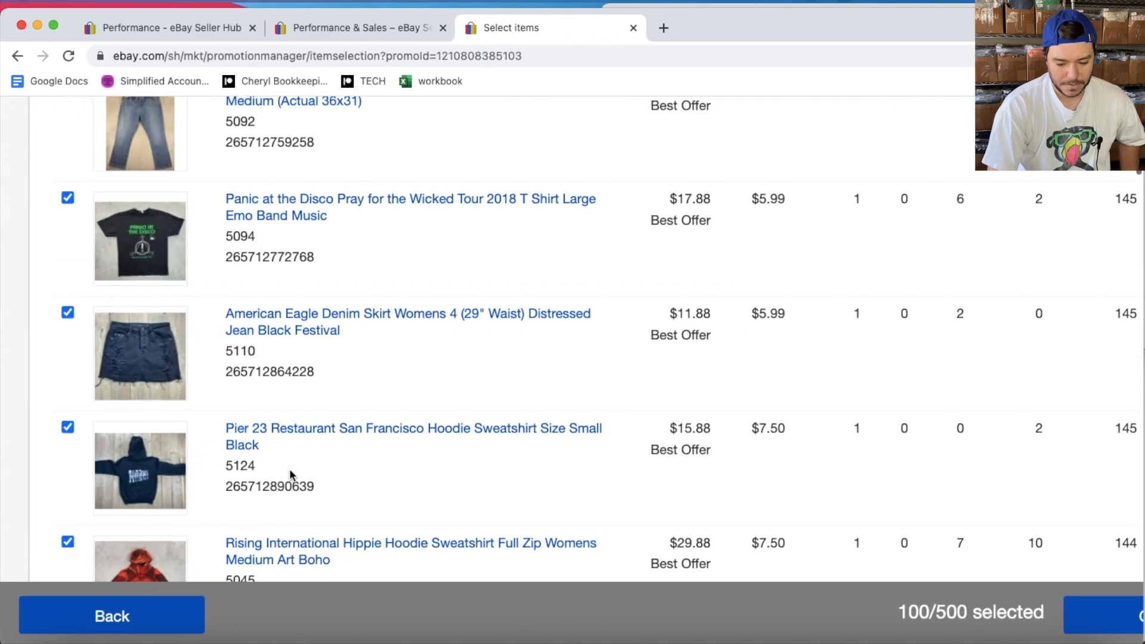
scroll(290, 474, "down", 20)
scroll(290, 474, "down", 20)
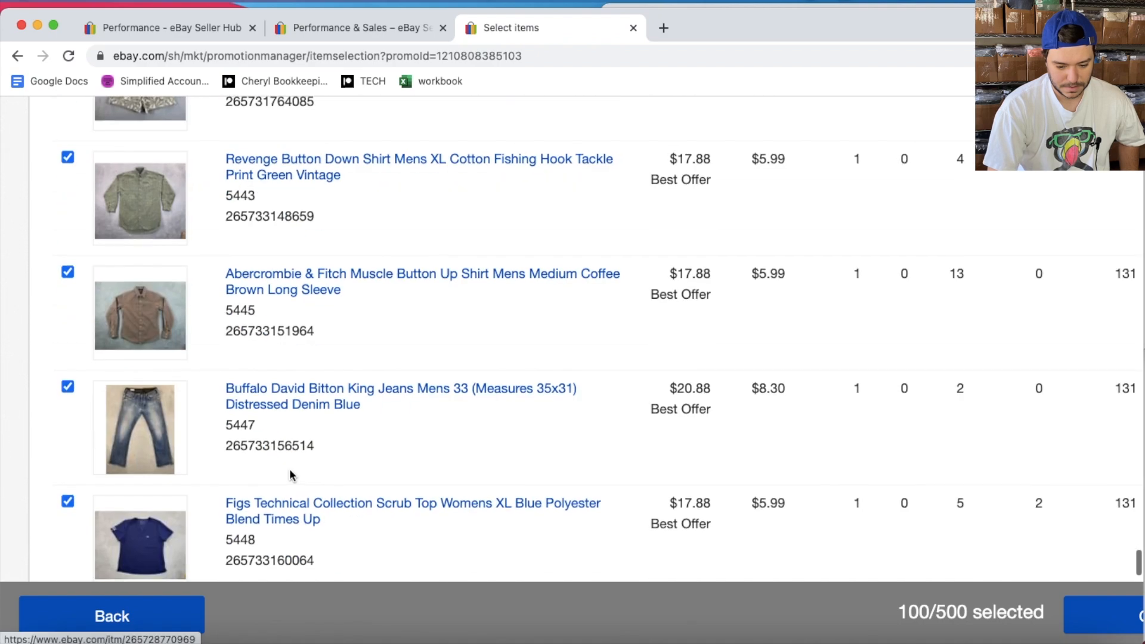
scroll(288, 467, "down", 10)
left_click(127, 603)
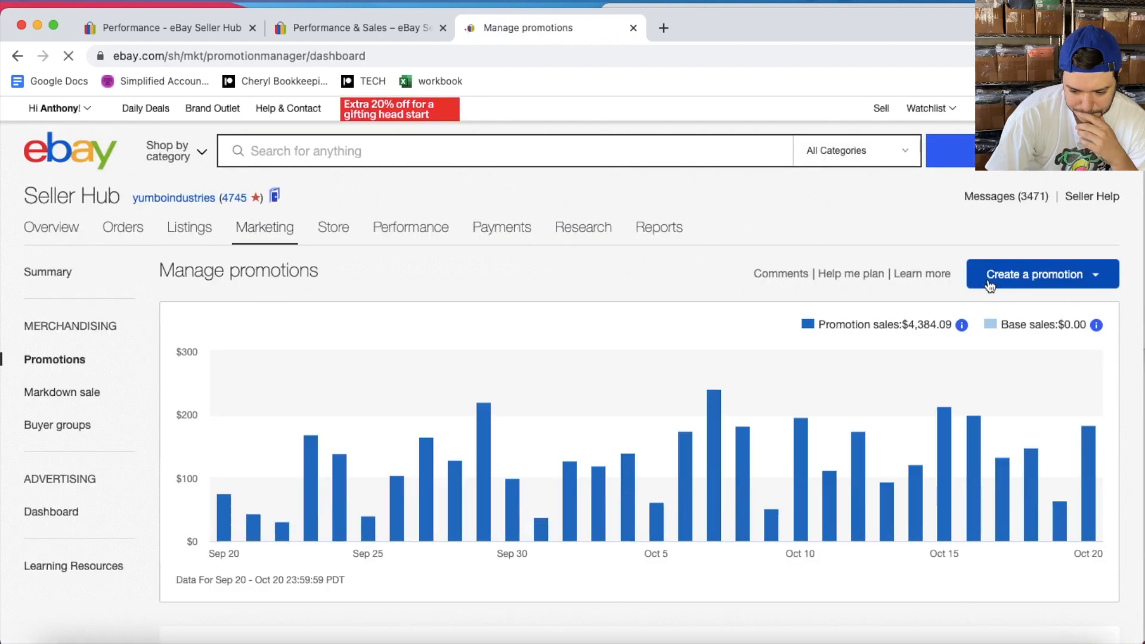
- Create a new Sale event + markdown promotion at 75% off each item and open its inventory item selection
left_click(991, 286)
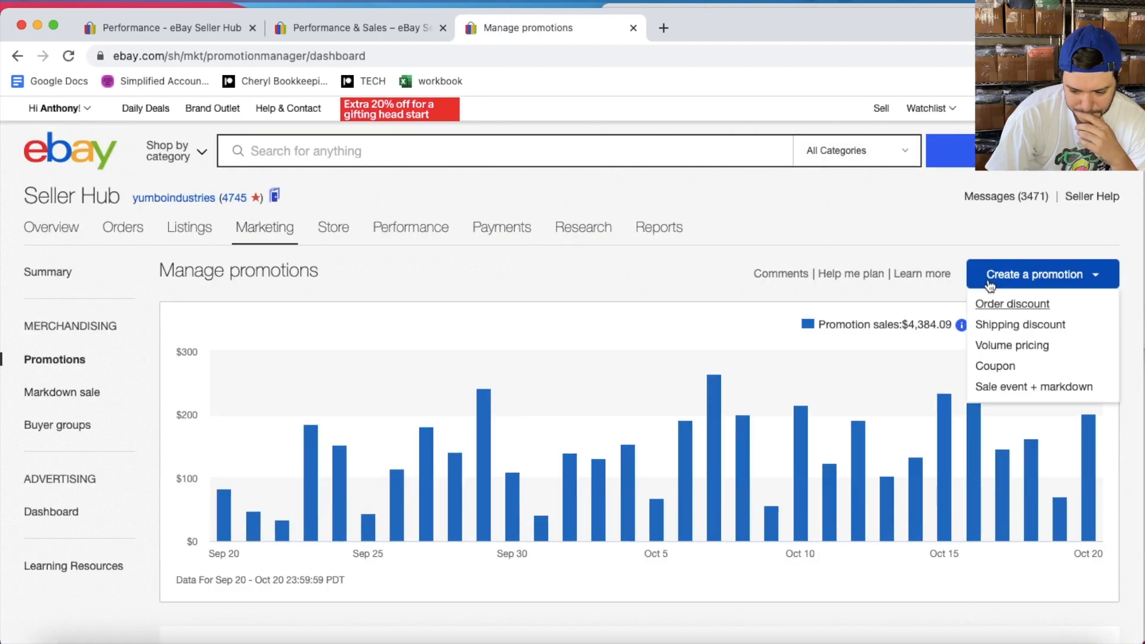
left_click(1004, 391)
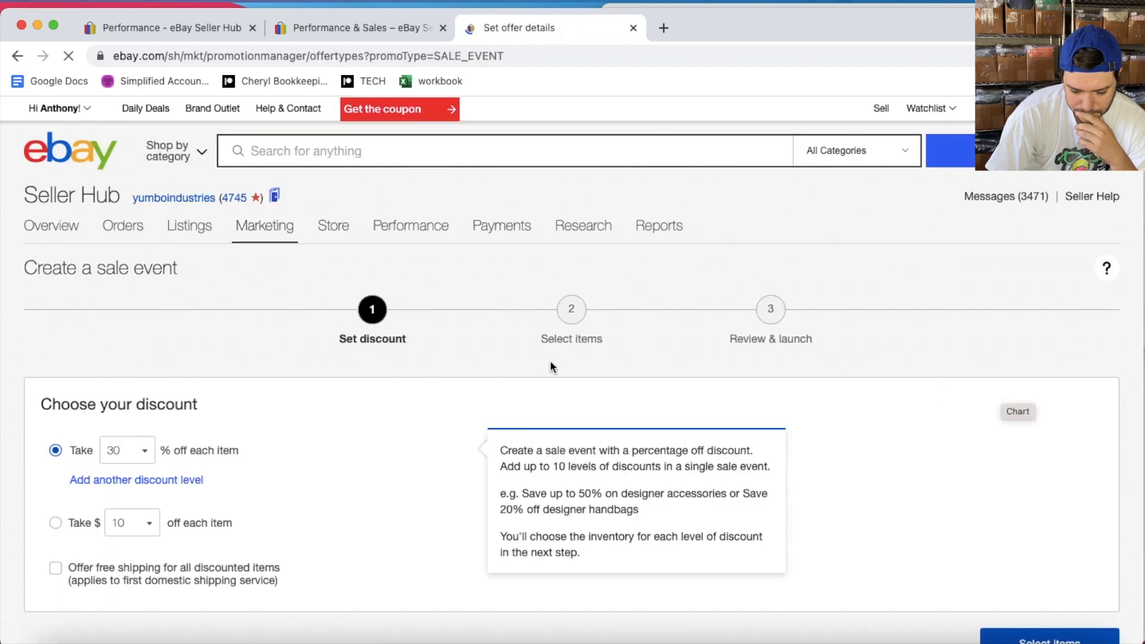
left_click(127, 450)
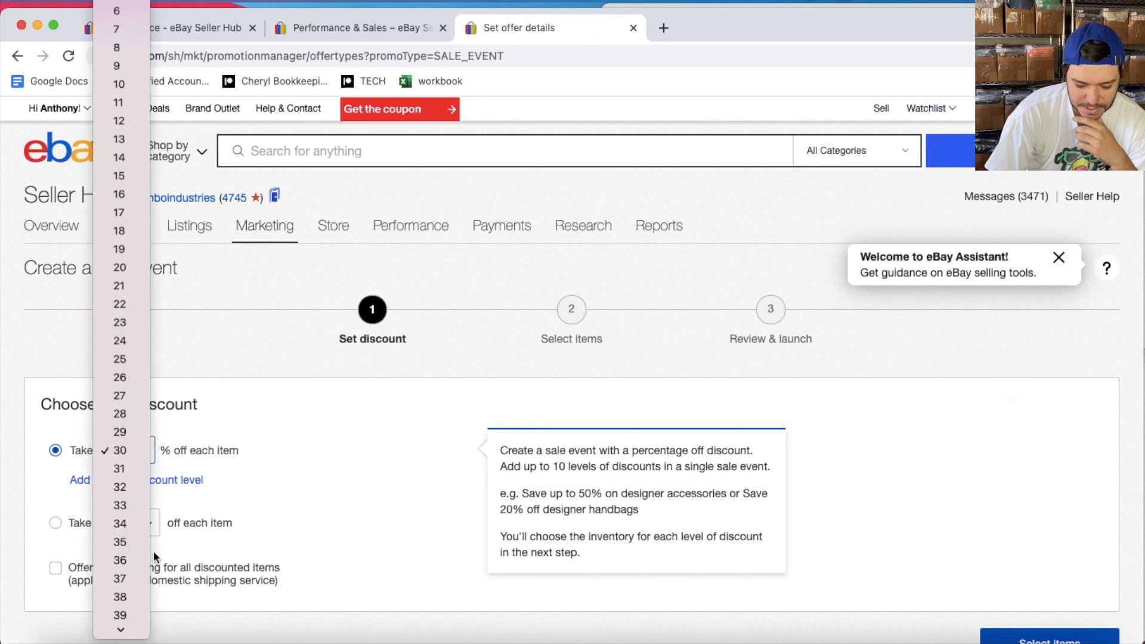
scroll(136, 574, "down", 10)
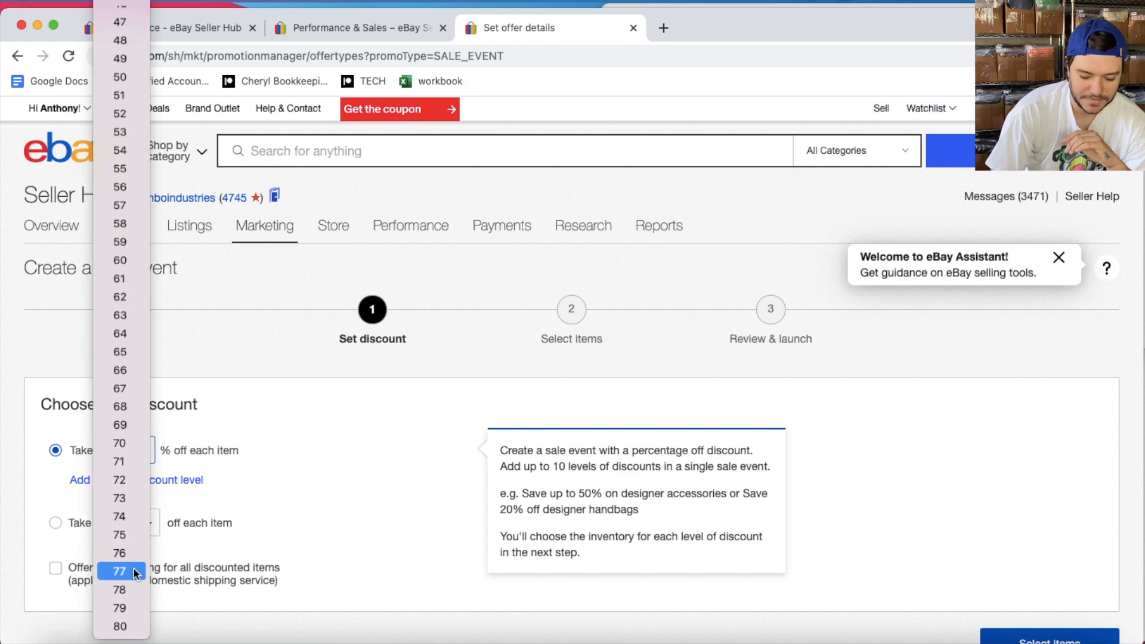
left_click(124, 533)
scroll(448, 500, "down", 3)
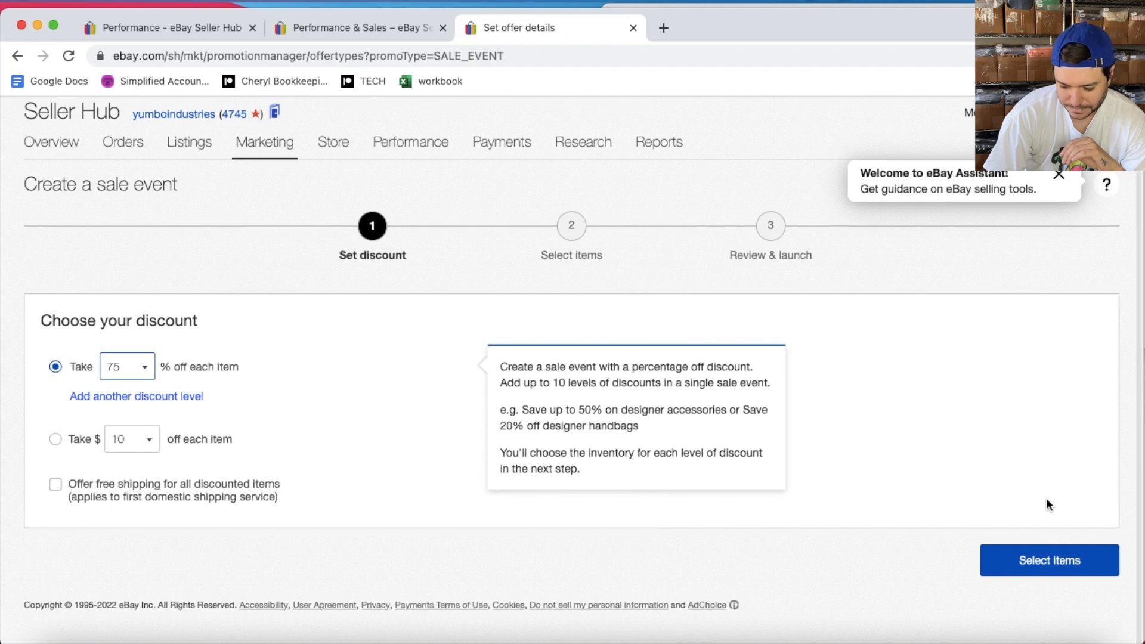
left_click(1025, 570)
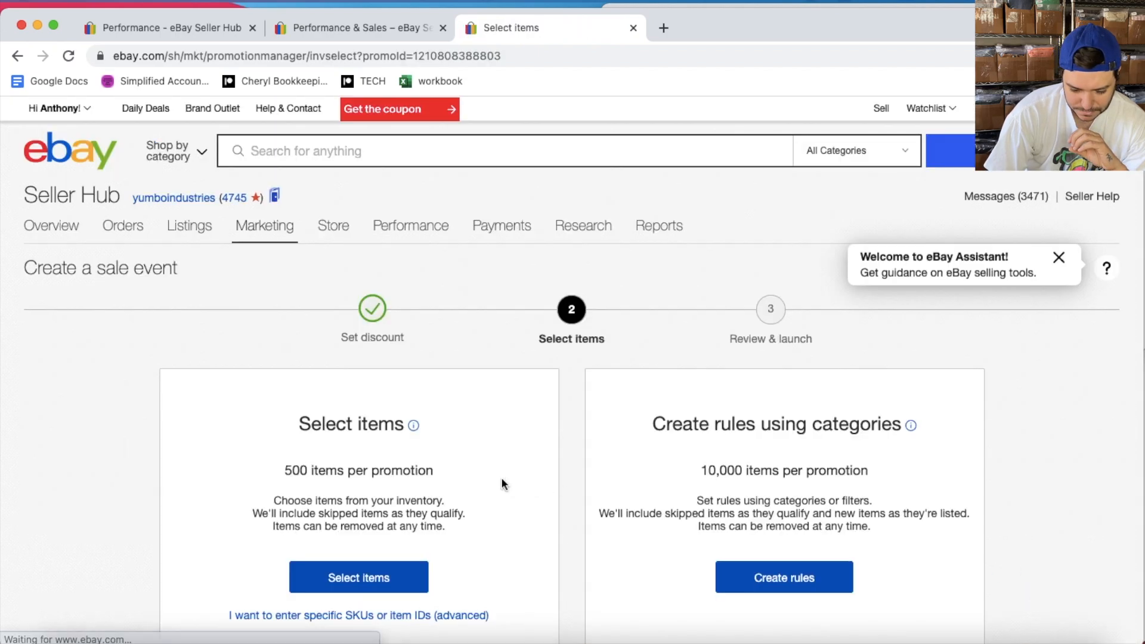
left_click(363, 574)
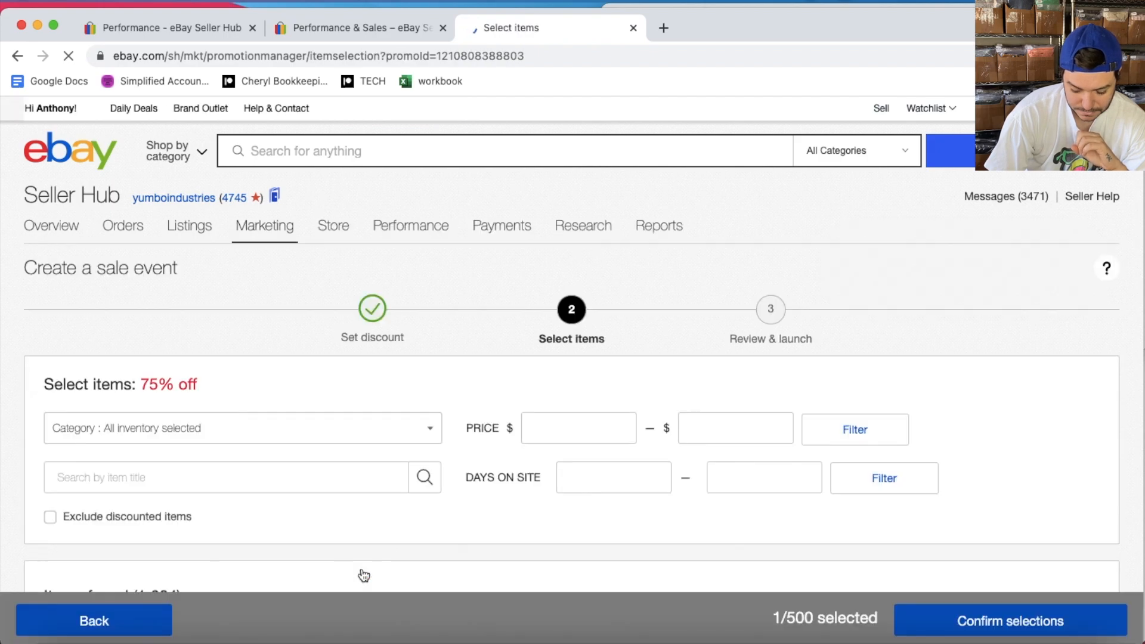
- Set the 75% off sale's inventory list to show 100 items per page
scroll(364, 576, "down", 5)
scroll(364, 575, "down", 3)
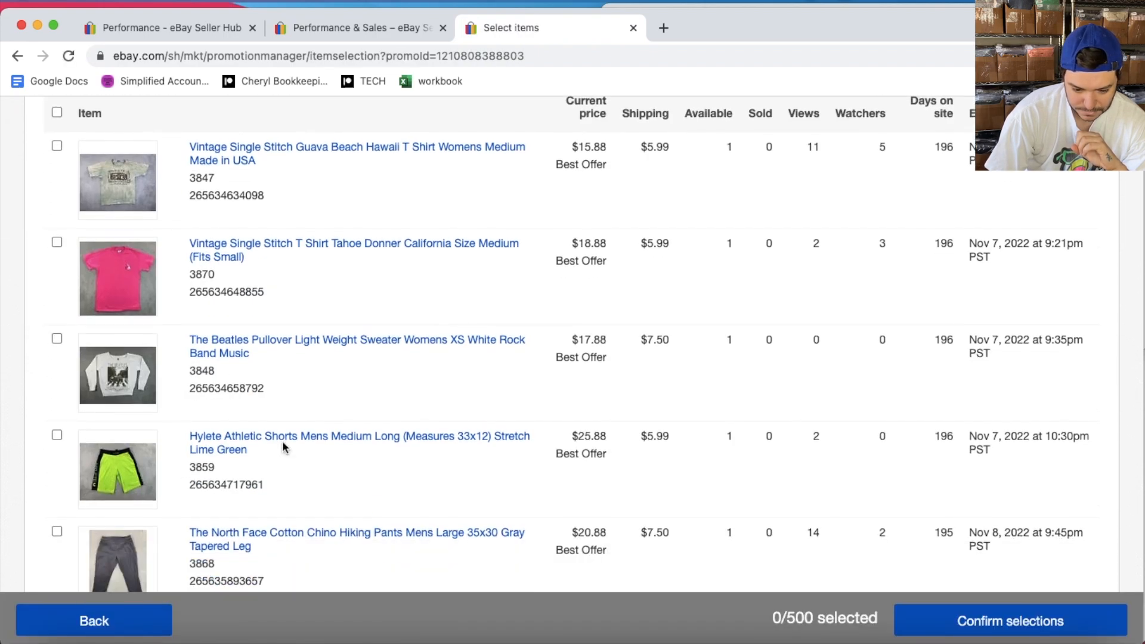
scroll(168, 291, "down", 20)
scroll(170, 291, "down", 20)
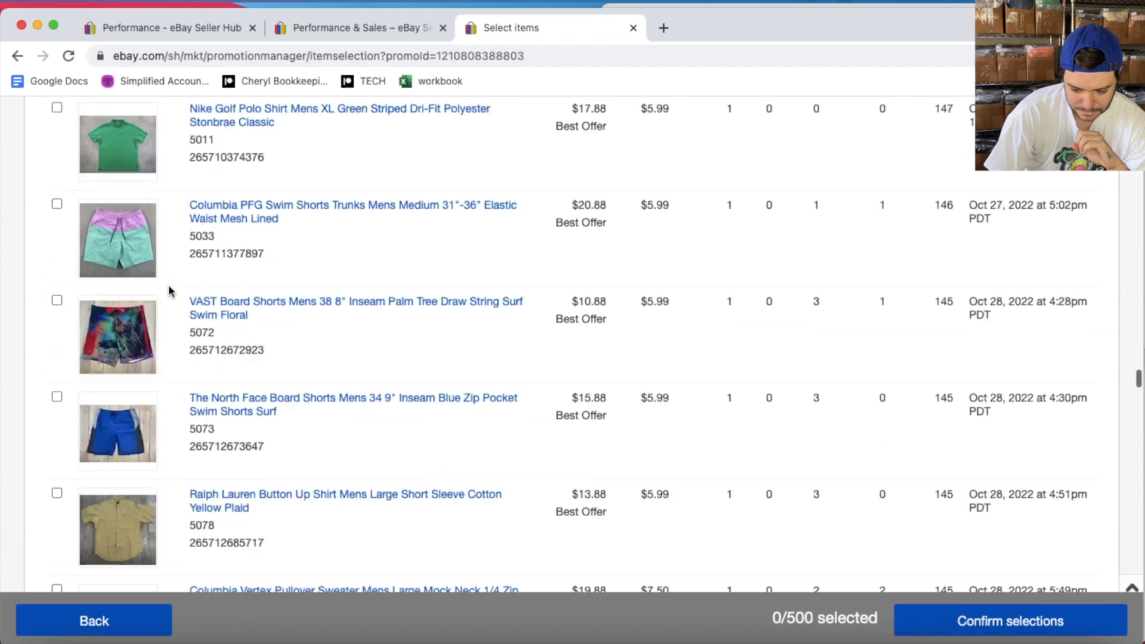
scroll(169, 291, "down", 20)
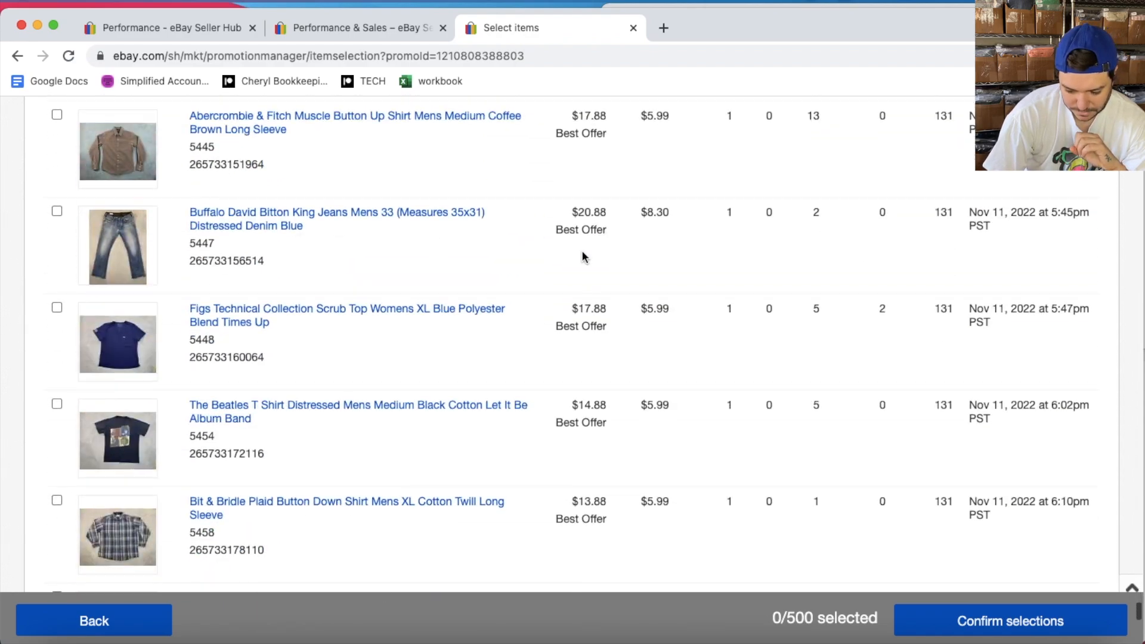
left_click(1057, 468)
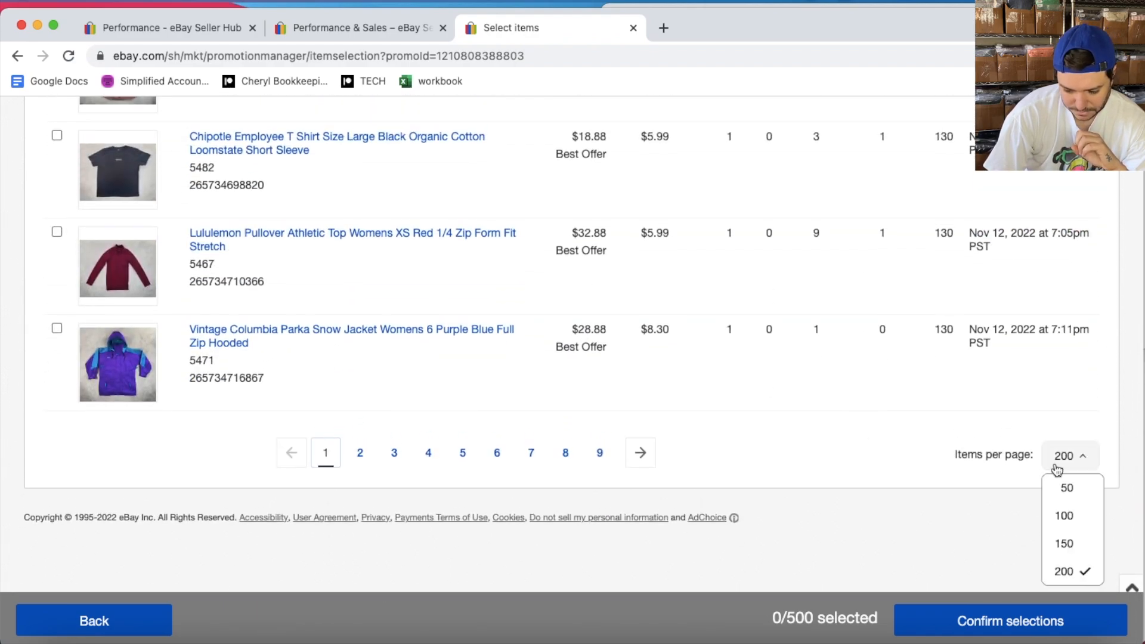
left_click(1066, 516)
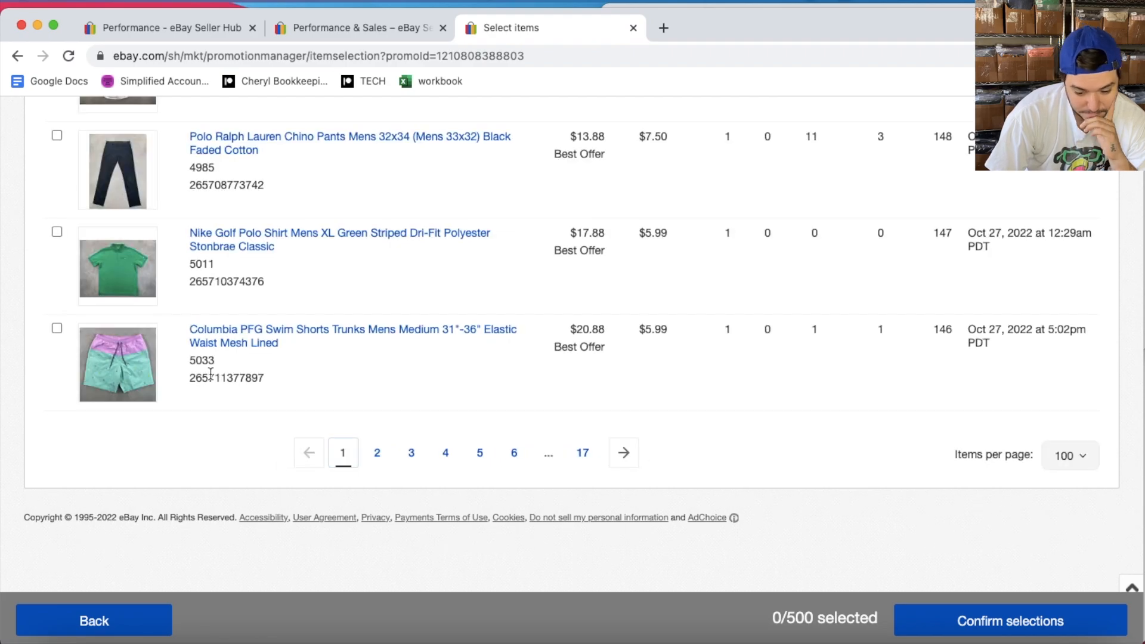
- Check the listings on the first page of the inventory and open page 2
scroll(210, 374, "up", 20)
scroll(210, 378, "up", 3)
scroll(210, 378, "down", 20)
scroll(210, 377, "down", 15)
left_click(379, 457)
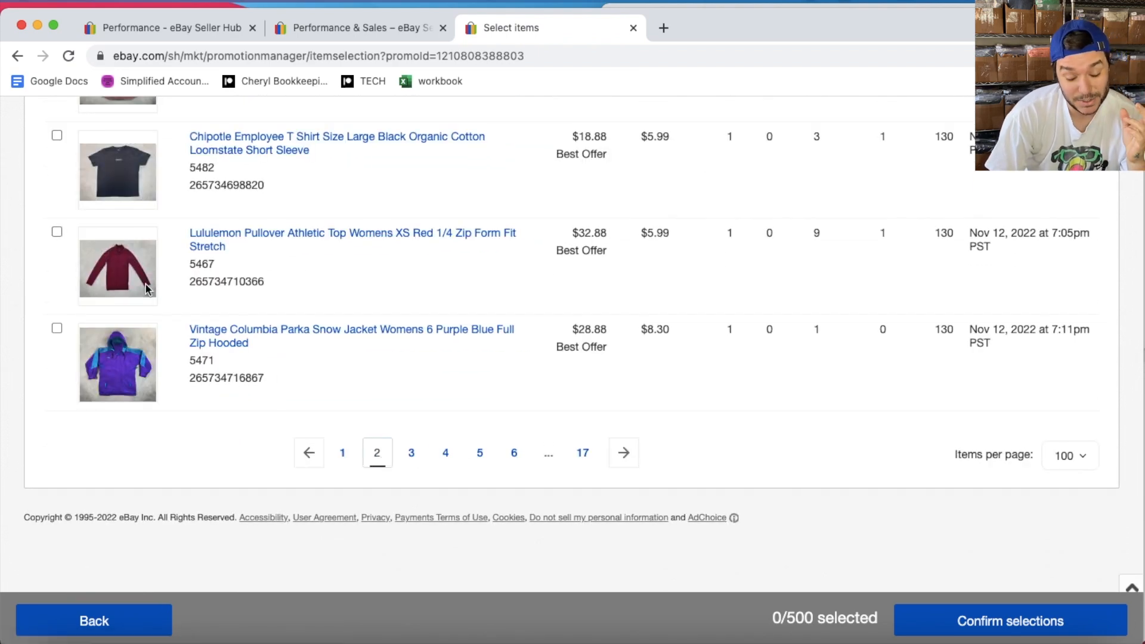
- Select all 100 listings on page 2 for the 75% off sale and confirm the selections
scroll(143, 293, "up", 20)
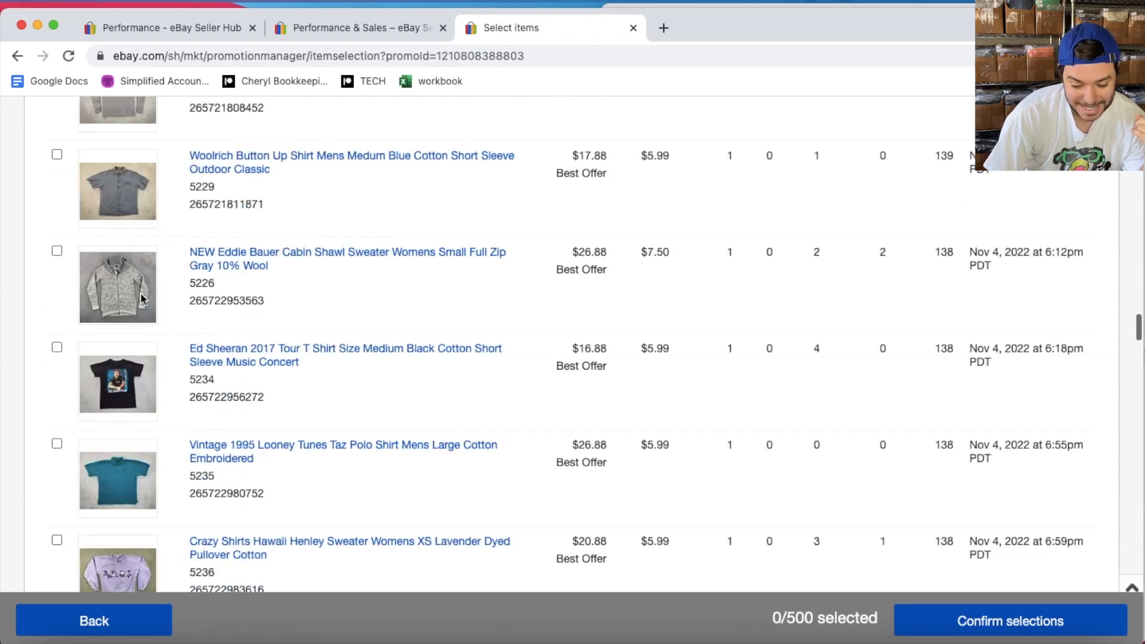
scroll(142, 297, "up", 20)
scroll(141, 298, "up", 10)
left_click(57, 348)
scroll(424, 365, "down", 2)
scroll(423, 365, "down", 20)
scroll(423, 366, "down", 5)
left_click(965, 630)
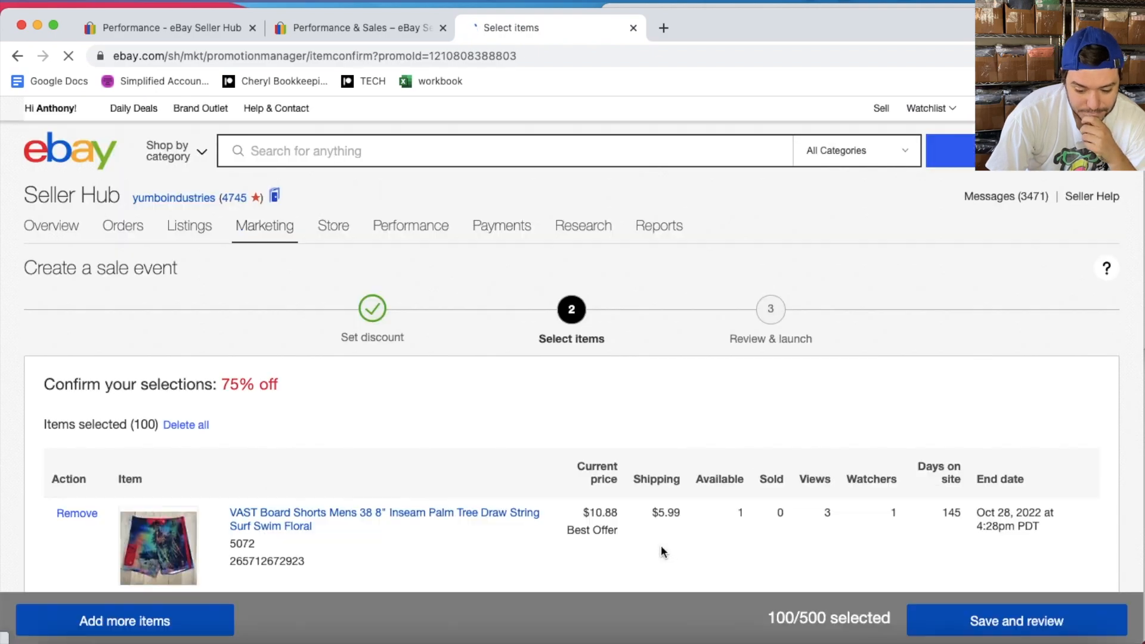
- Check the confirmed listings for the 75% off sale, save them, and continue to the sale event review
scroll(662, 549, "down", 5)
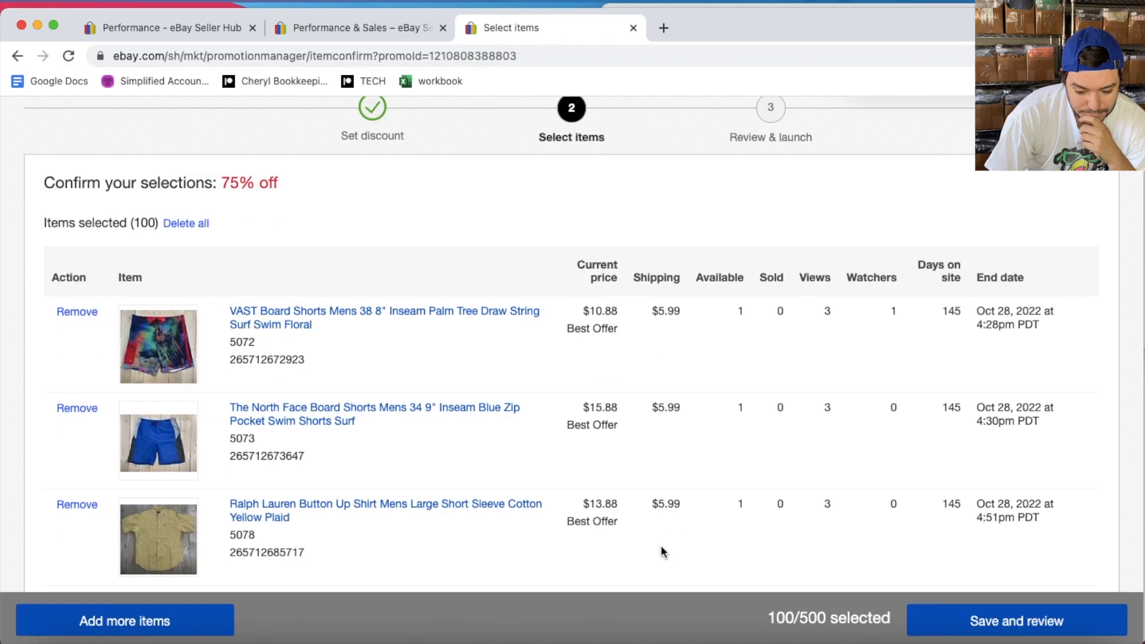
scroll(662, 552, "down", 1)
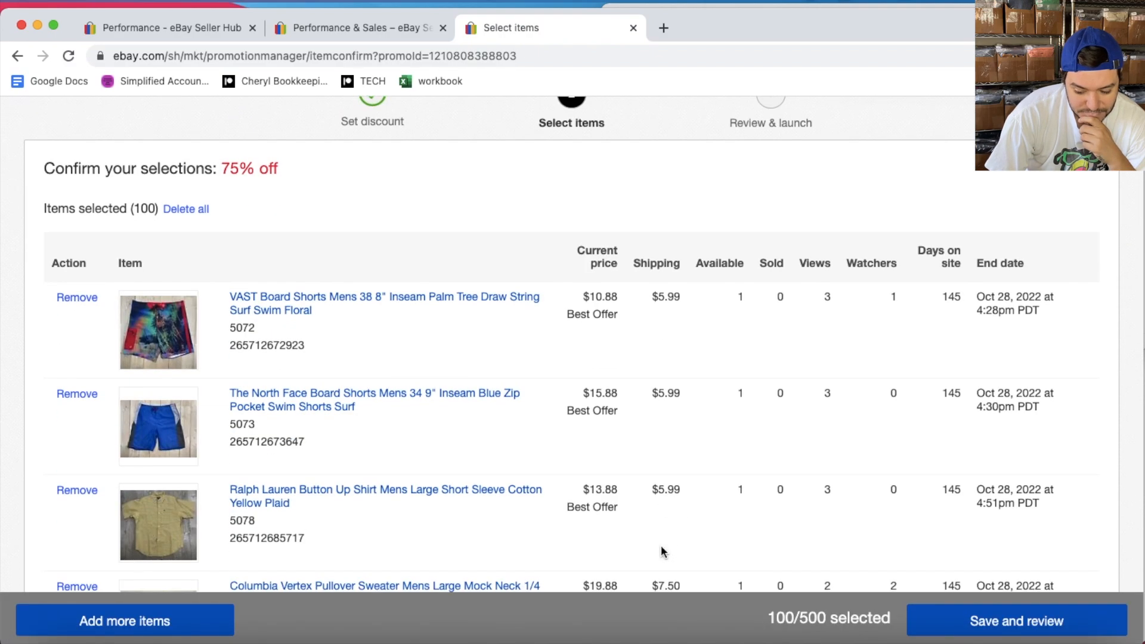
left_click(982, 611)
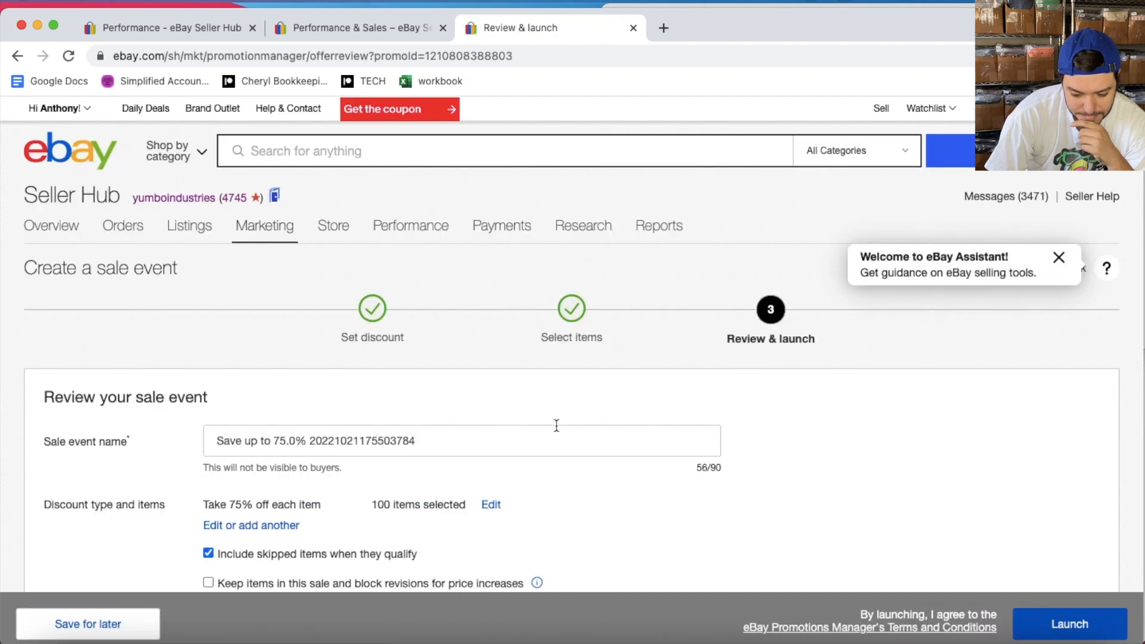
- Review the sale event's details and set its end date to Nov 21, 2022
scroll(557, 425, "down", 3)
scroll(556, 426, "down", 2)
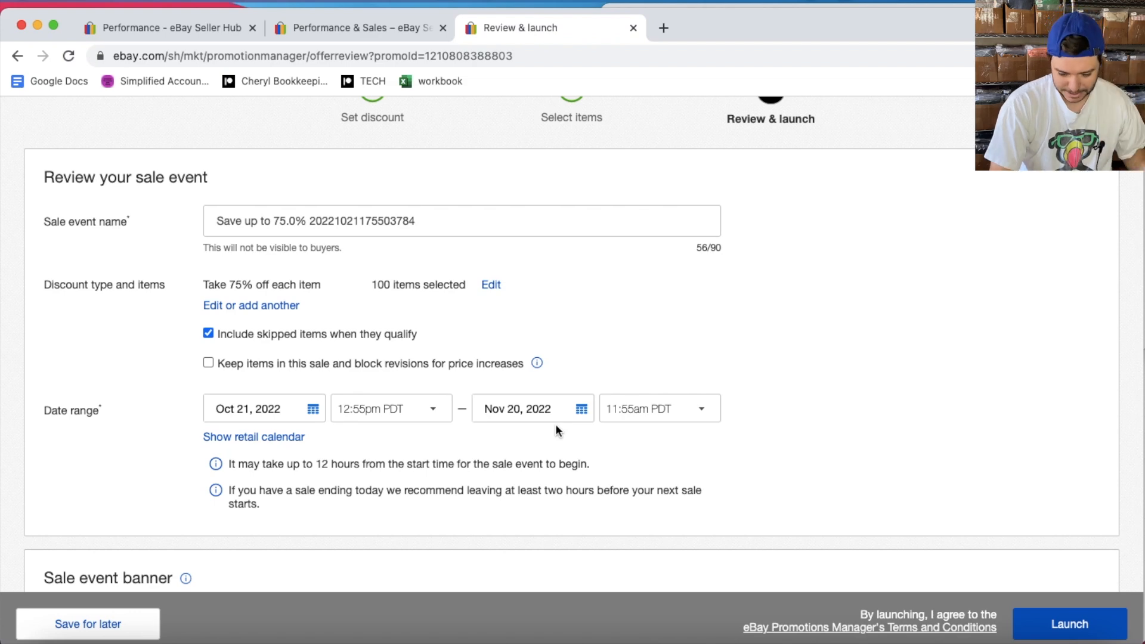
scroll(556, 423, "down", 2)
scroll(557, 430, "down", 4)
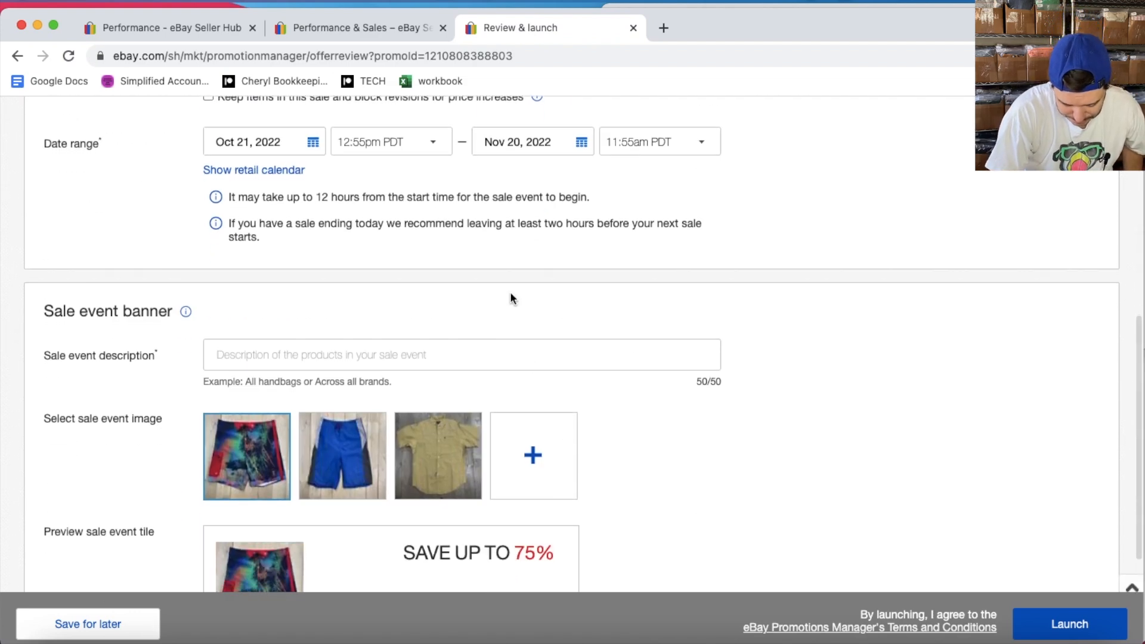
left_click(582, 142)
left_click(528, 330)
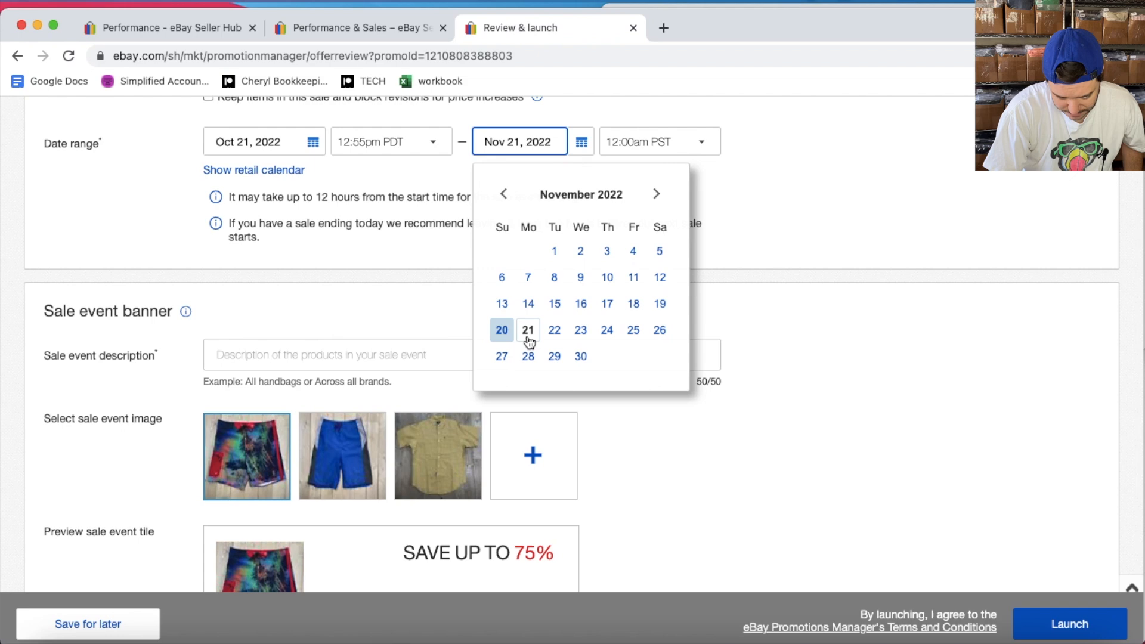
- Enter "k/jlugluygluglug;jgk" as the sale event description, launch the 75% off sale, and check it in the promotions list
left_click(493, 355)
type("k/jlugluygluglug;jgk")
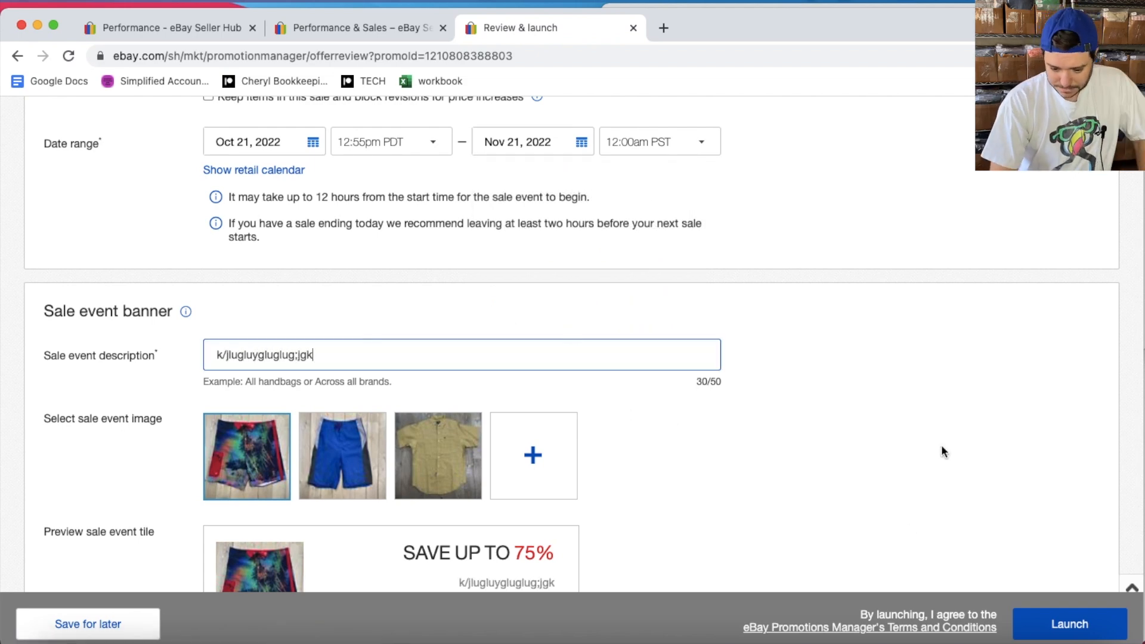
scroll(942, 451, "down", 3)
left_click(1066, 625)
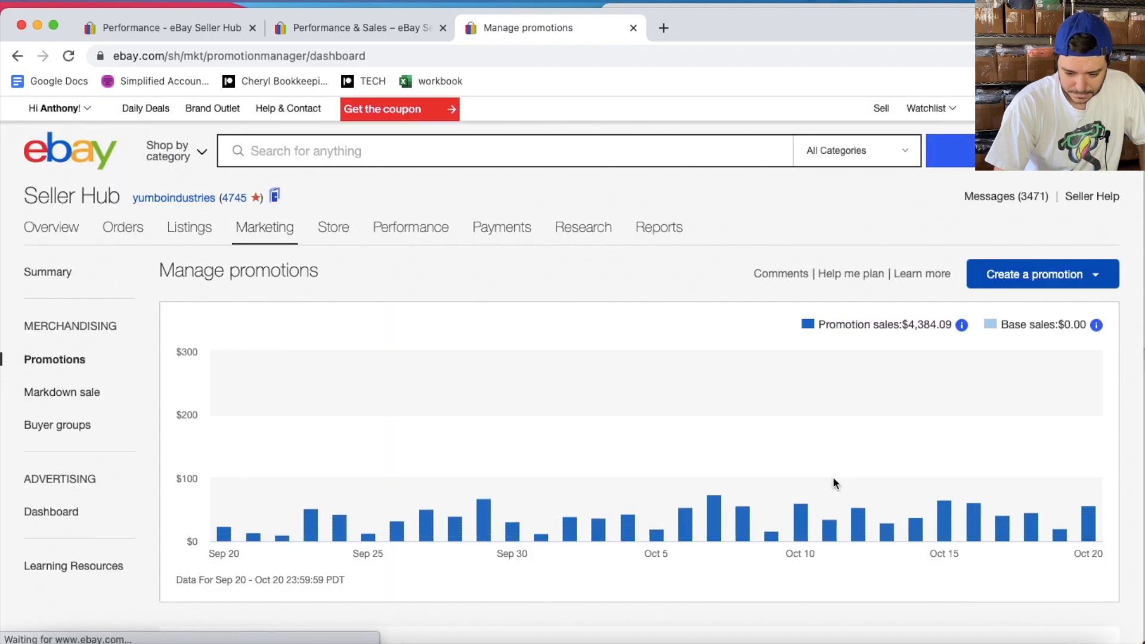
scroll(586, 537, "down", 10)
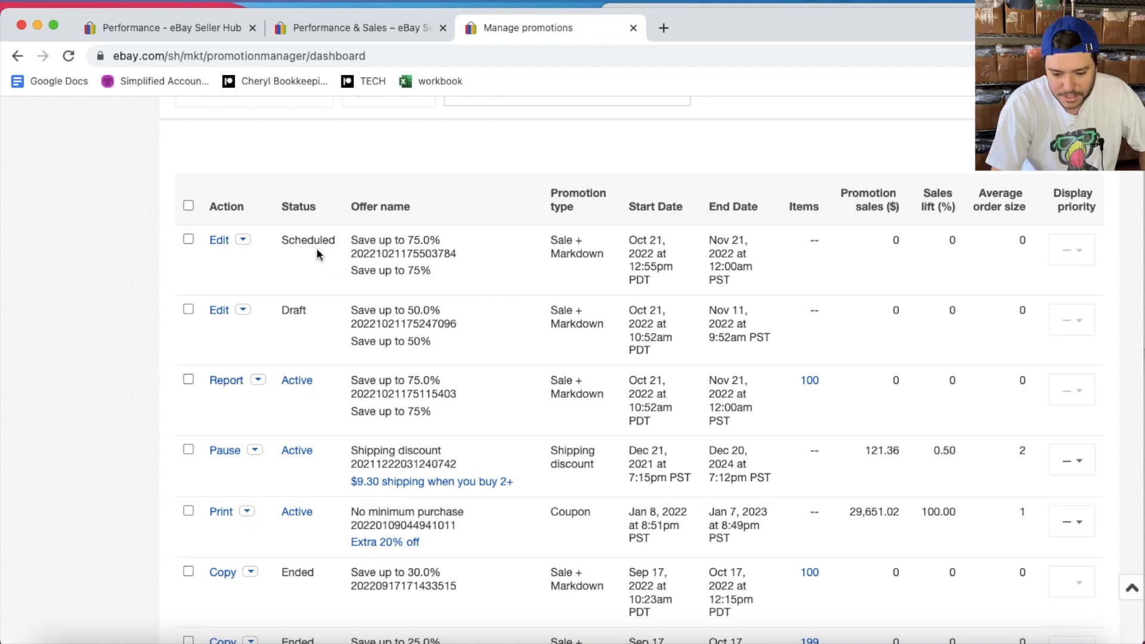
- Edit the scheduled 75% off sale so that it starts now, and launch it again
left_click(221, 245)
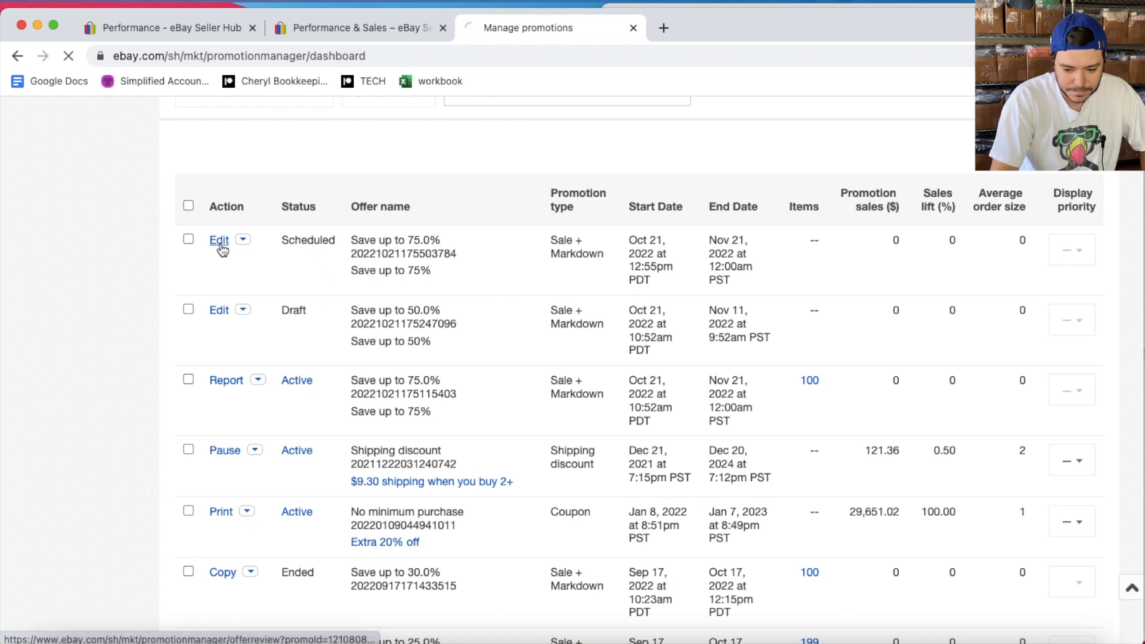
scroll(290, 429, "down", 6)
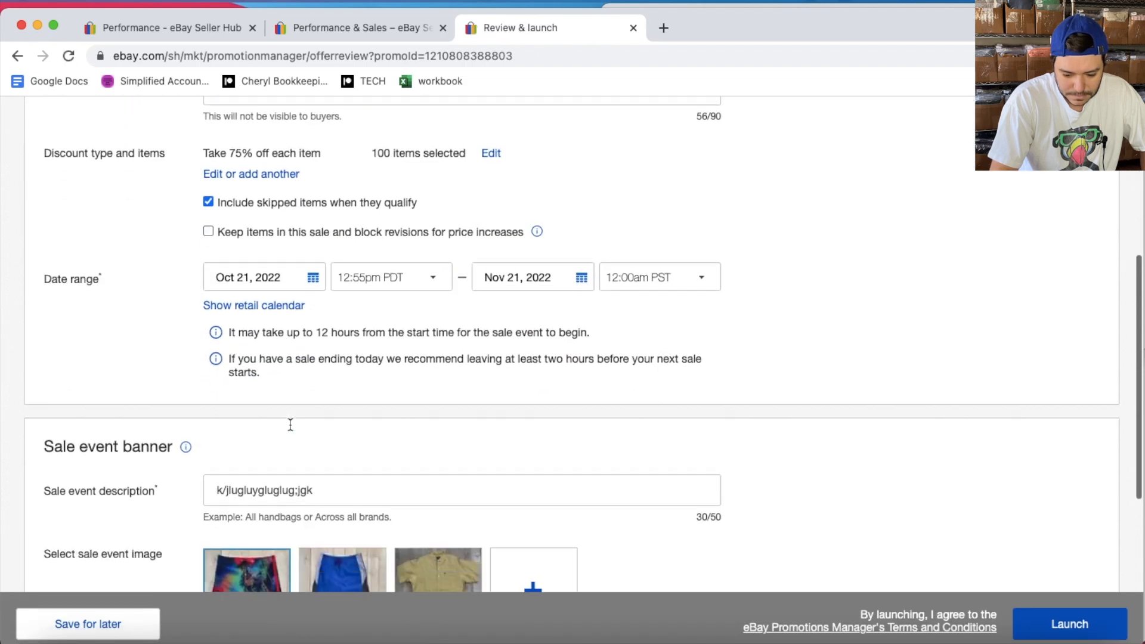
left_click(397, 250)
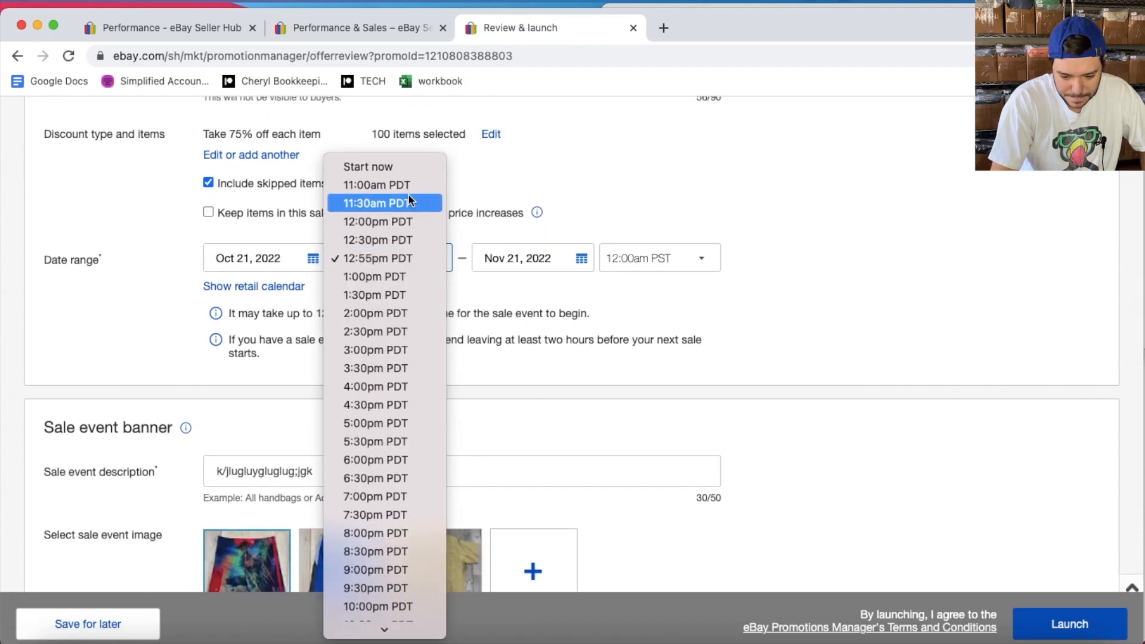
left_click(398, 169)
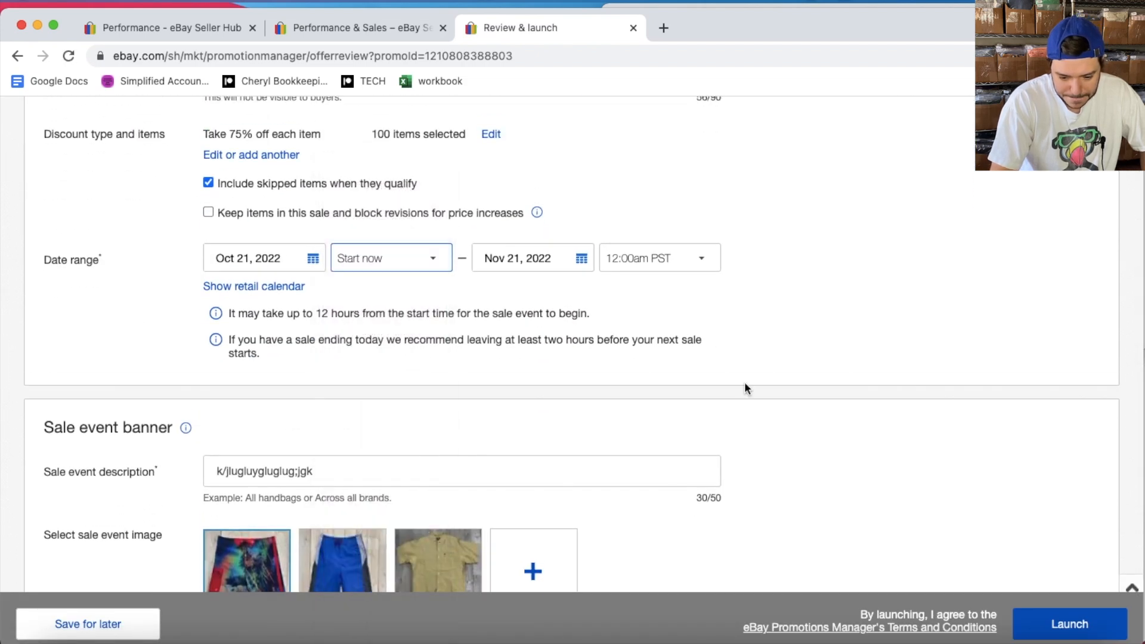
left_click(1037, 628)
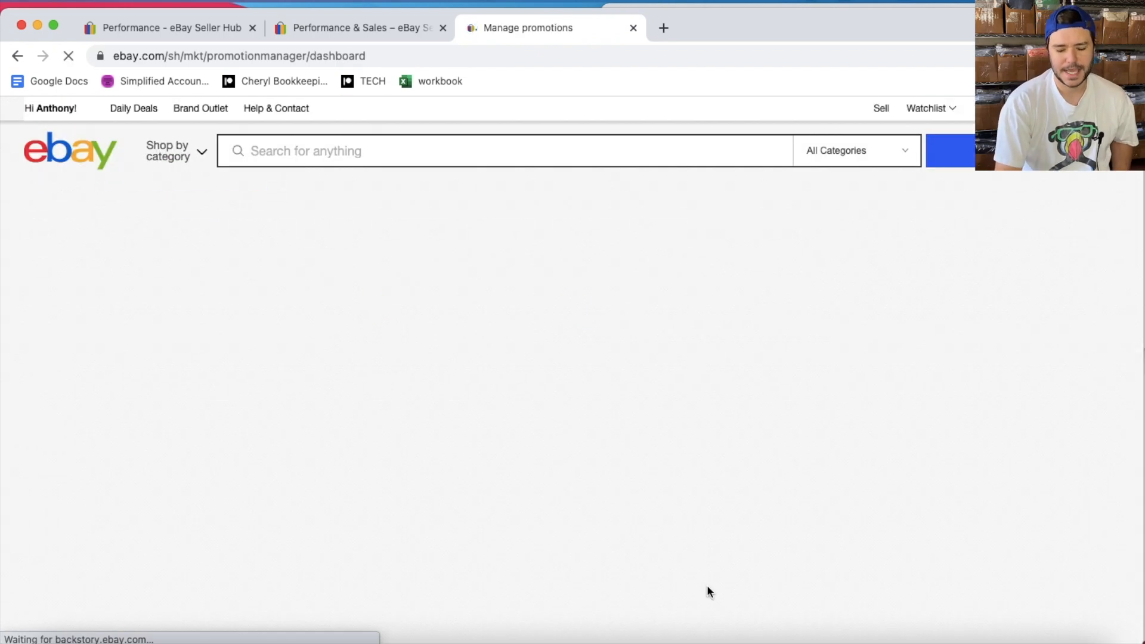
- Delete the draft 50% off sale from the promotions list
scroll(708, 591, "down", 13)
scroll(449, 258, "up", 2)
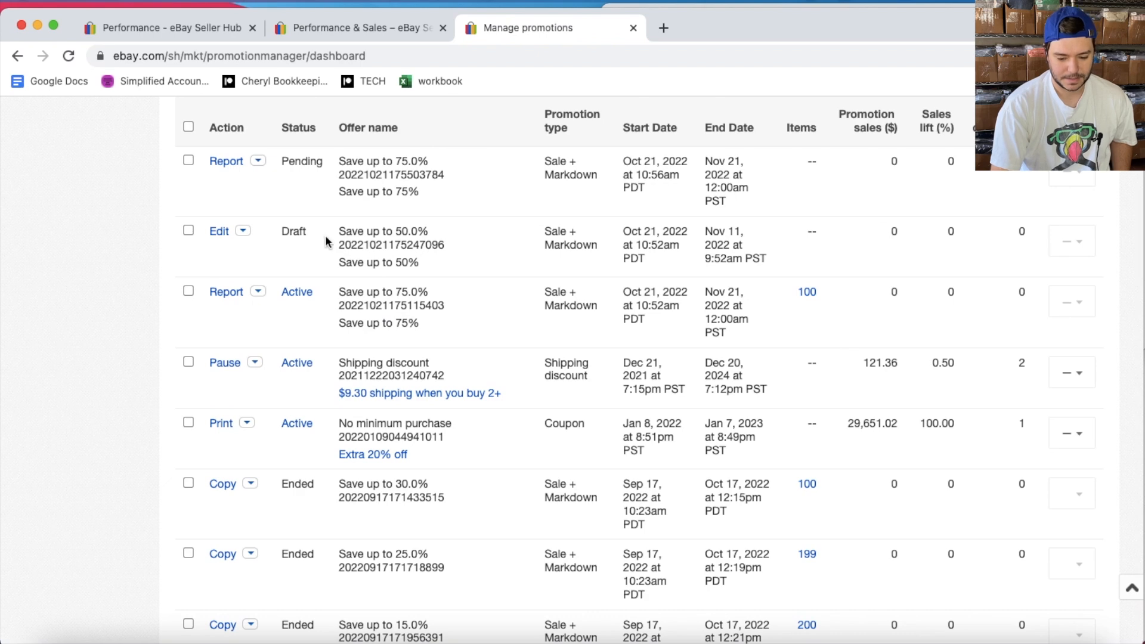
left_click(243, 231)
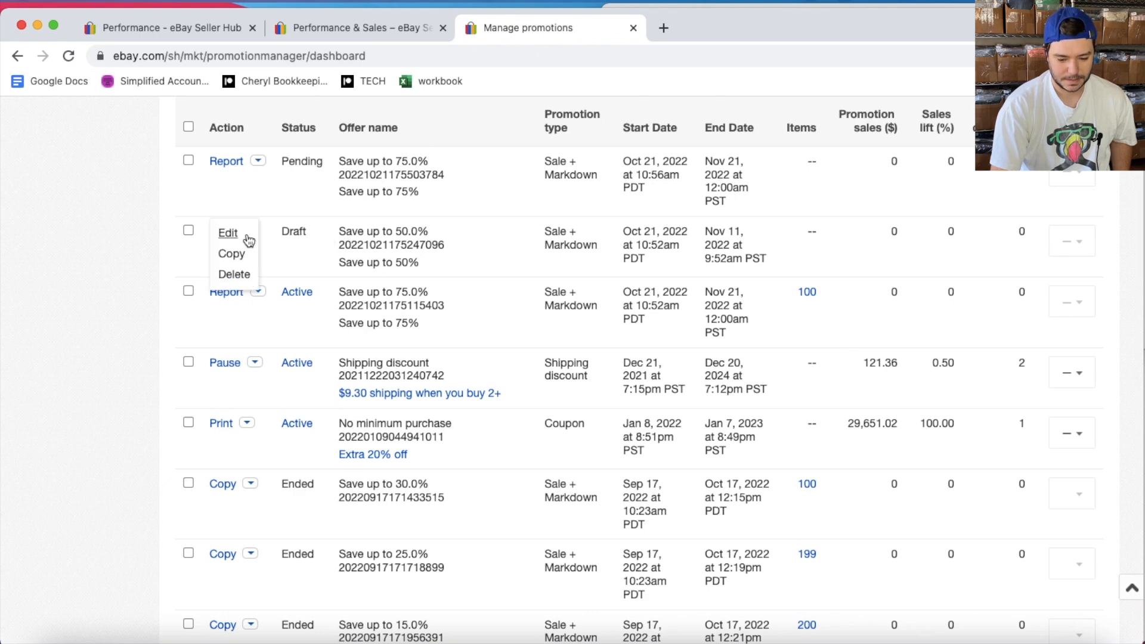
left_click(245, 271)
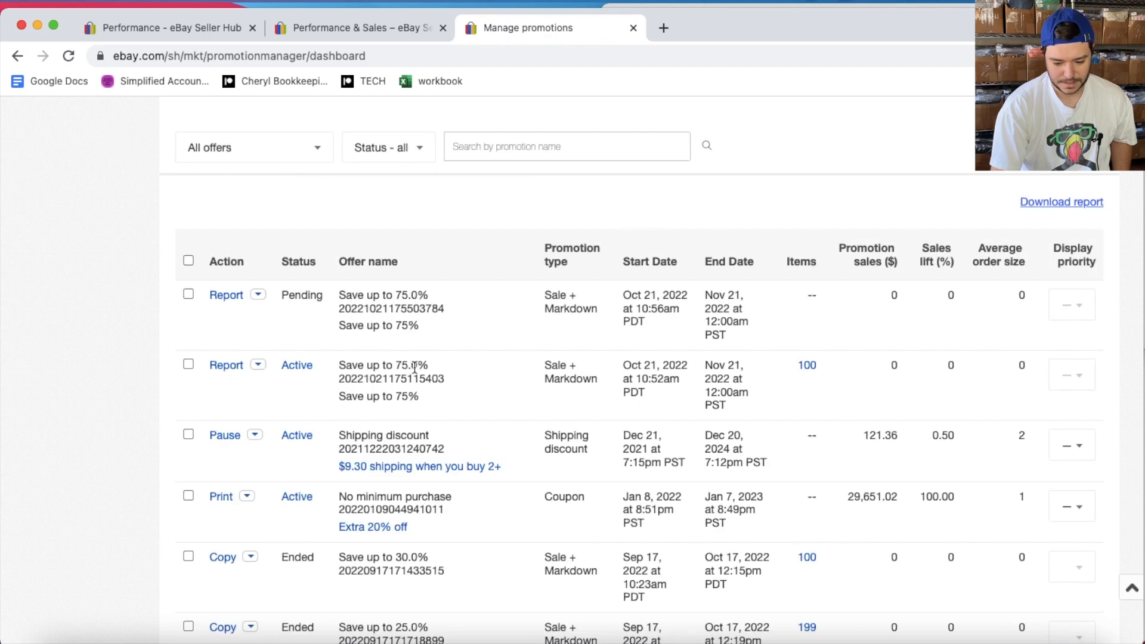
- Create a new sale event with markdown, set the discount to 50% off each item, and continue to item selection
scroll(431, 368, "up", 10)
scroll(432, 368, "down", 2)
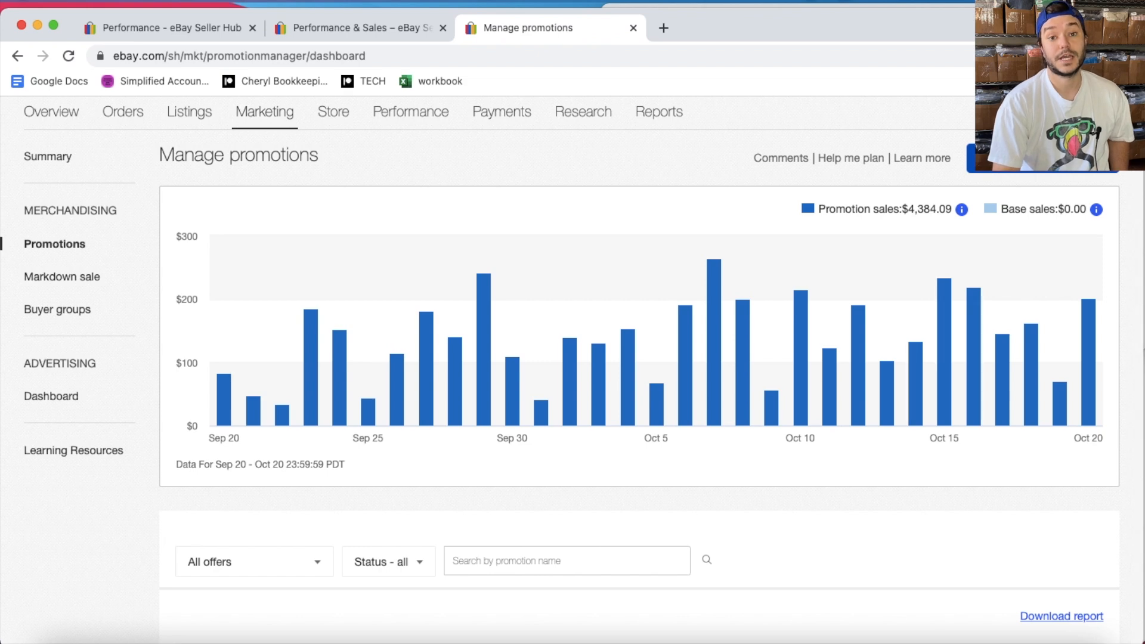
left_click(1044, 158)
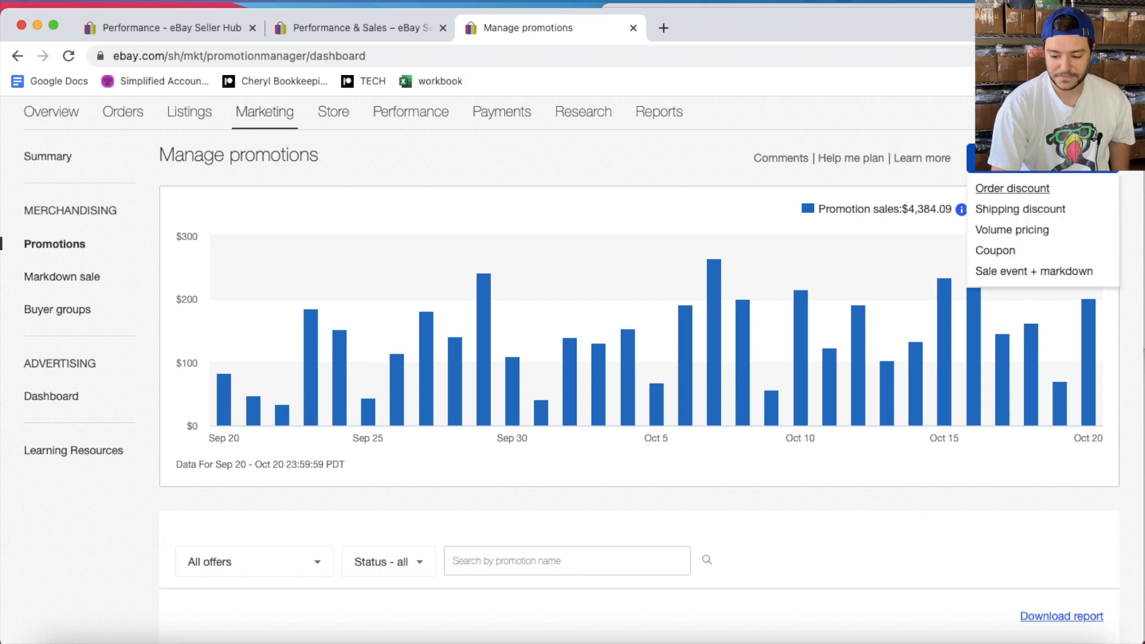
left_click(1054, 276)
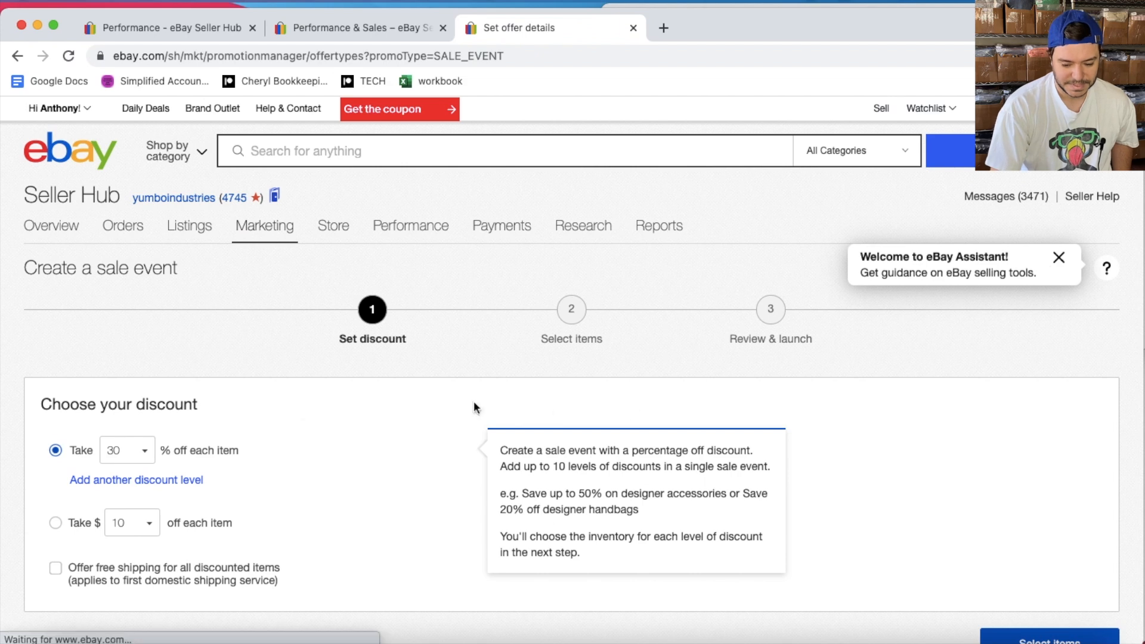
left_click(144, 453)
scroll(144, 453, "down", 5)
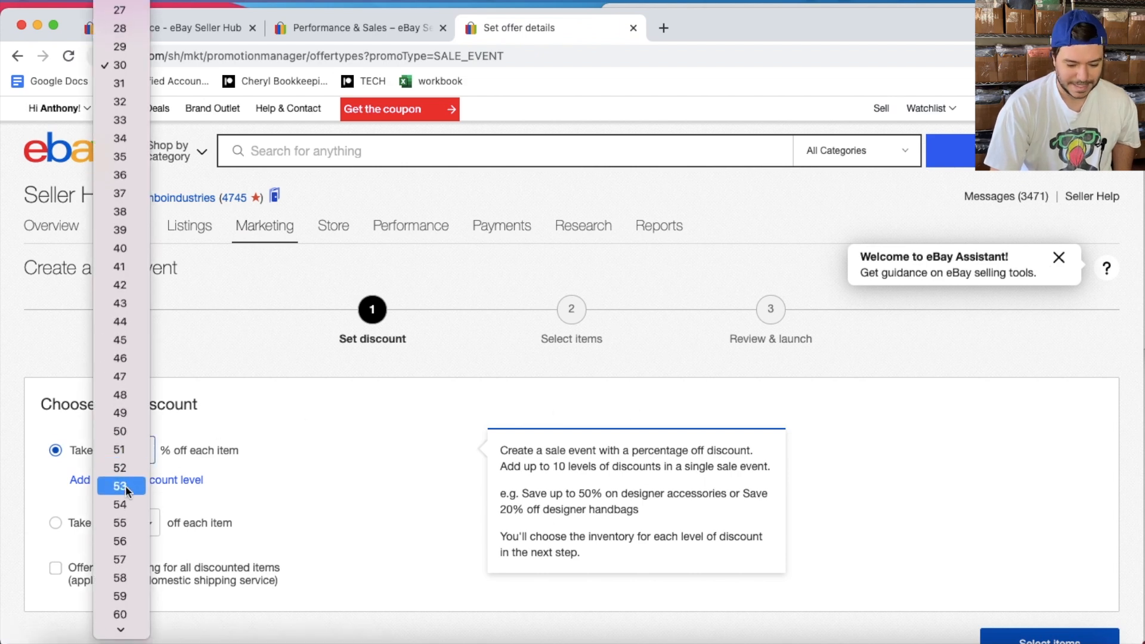
left_click(130, 431)
scroll(467, 449, "down", 2)
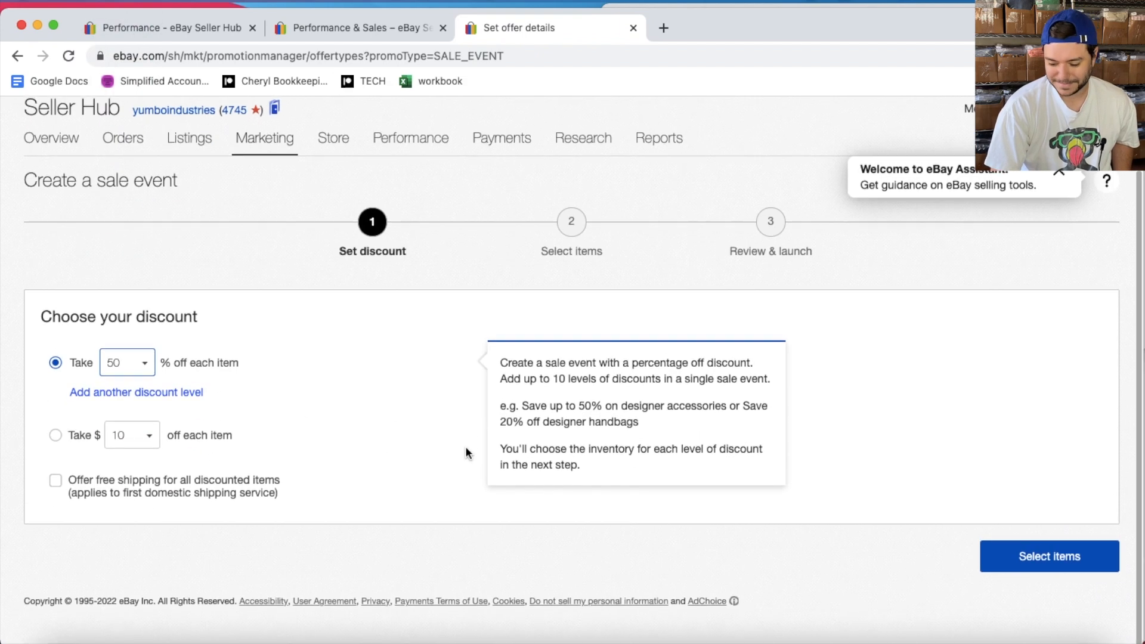
left_click(1000, 562)
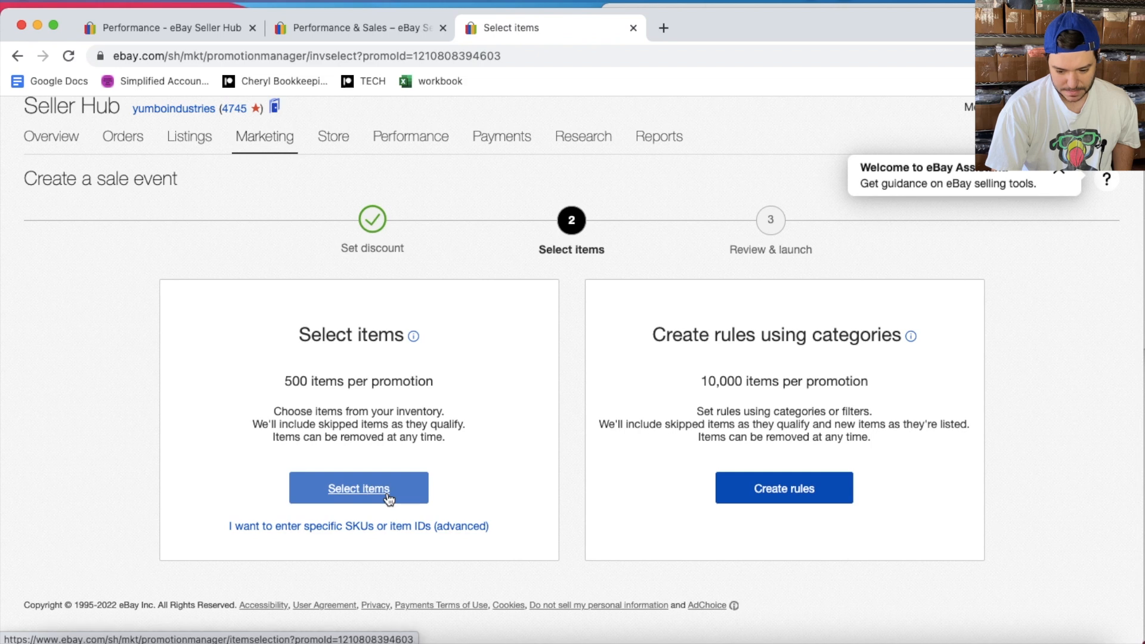
- Choose to select items from the inventory for the 50% off sale and go to page 2 of the listings
left_click(389, 498)
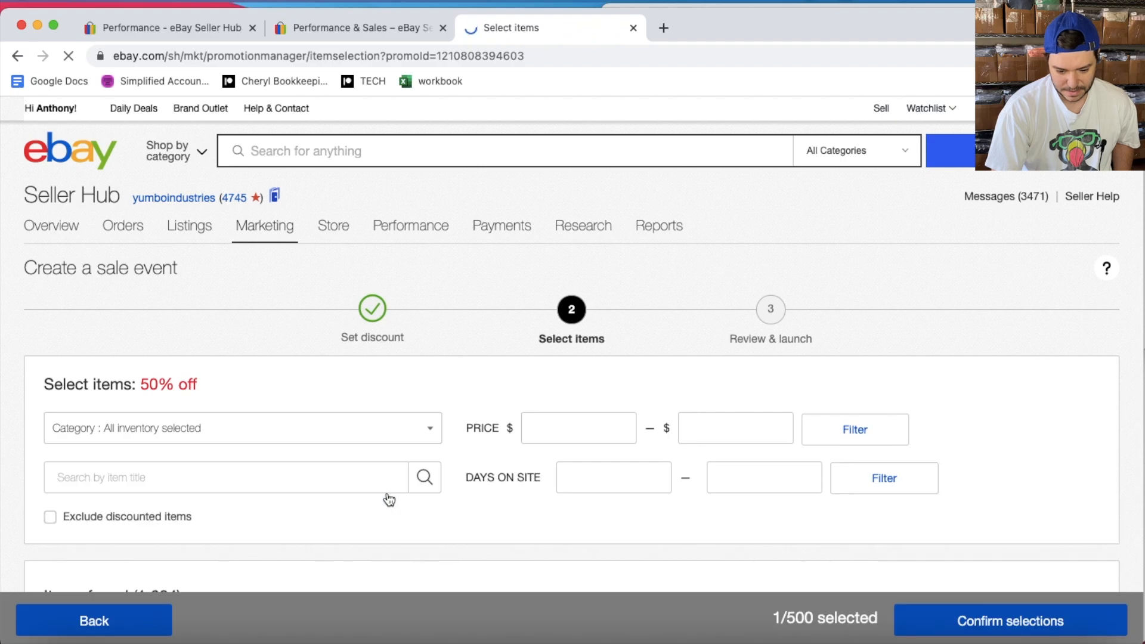
scroll(389, 499, "down", 20)
scroll(389, 499, "down", 15)
scroll(389, 499, "down", 10)
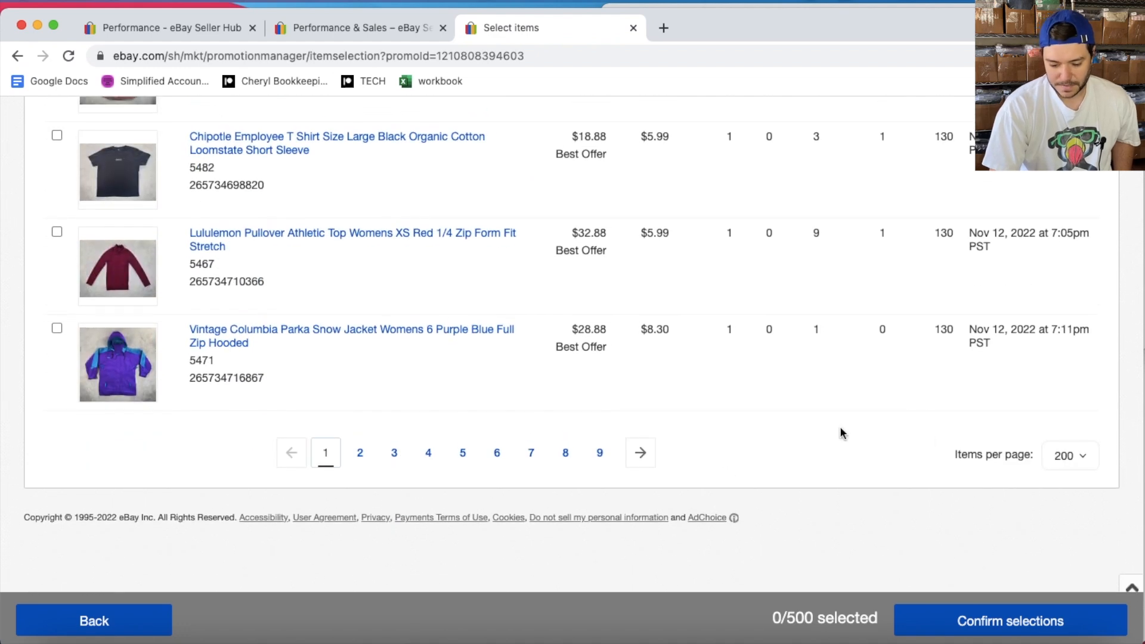
left_click(360, 453)
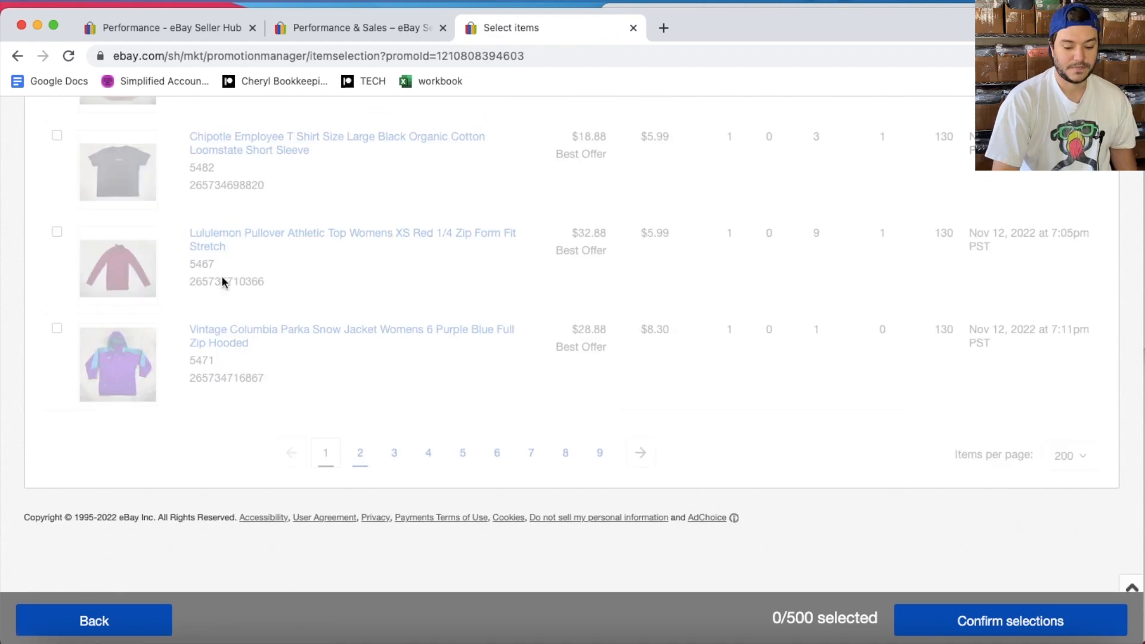
- Examine the days on site of the listings on page 2 of the item selection
scroll(222, 286, "up", 3)
scroll(222, 295, "up", 5)
scroll(258, 336, "up", 4)
scroll(258, 337, "up", 5)
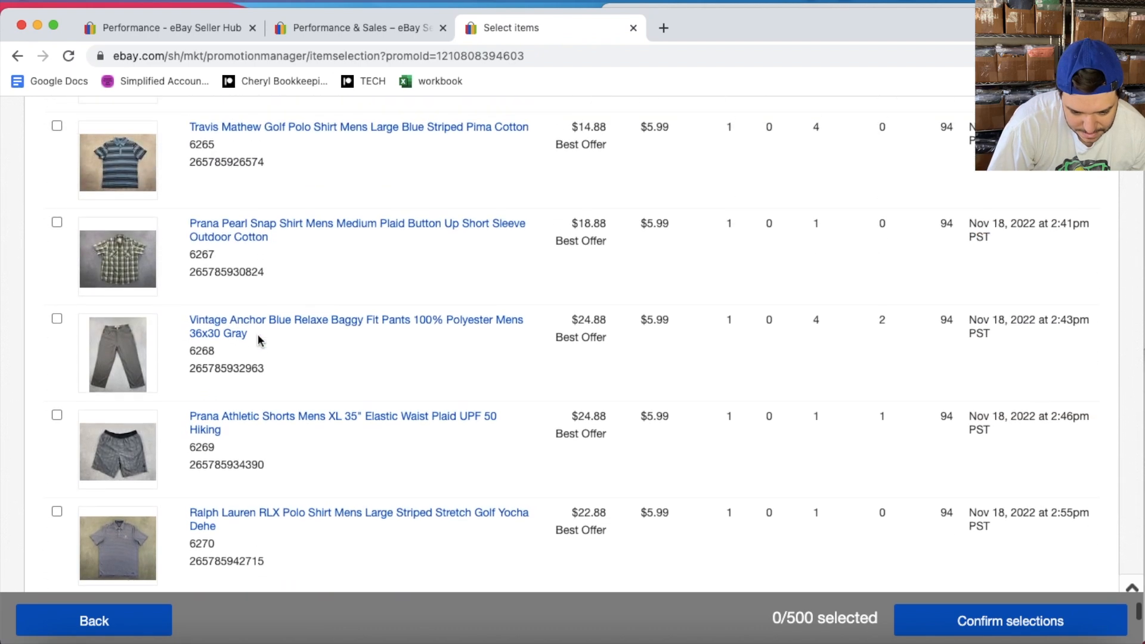
scroll(257, 337, "up", 8)
scroll(258, 340, "up", 5)
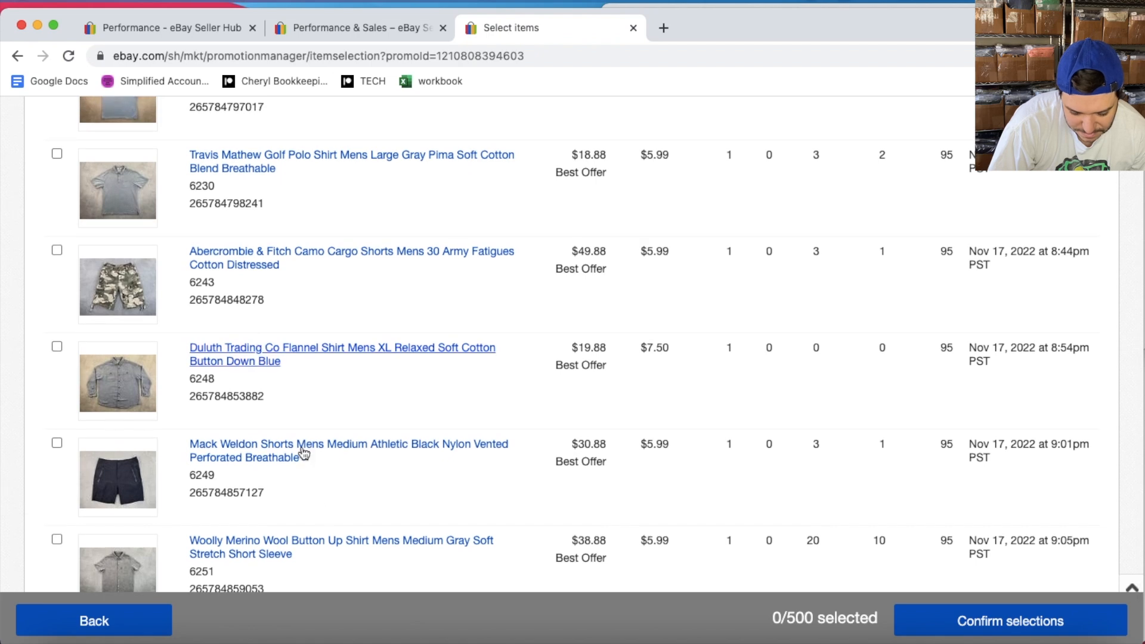
scroll(302, 464, "up", 5)
scroll(302, 464, "up", 11)
scroll(303, 463, "up", 20)
scroll(303, 470, "up", 20)
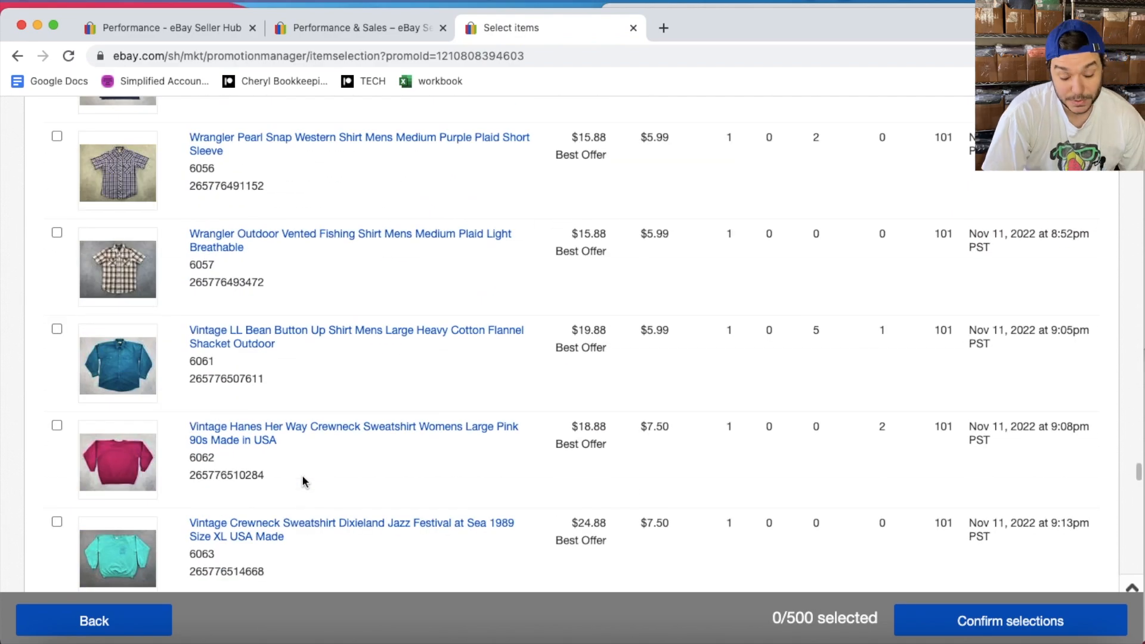
- Select all 200 listings on page 2 for the 50% off sale and confirm the selections
scroll(303, 478, "up", 20)
scroll(302, 527, "up", 20)
scroll(199, 470, "down", 5)
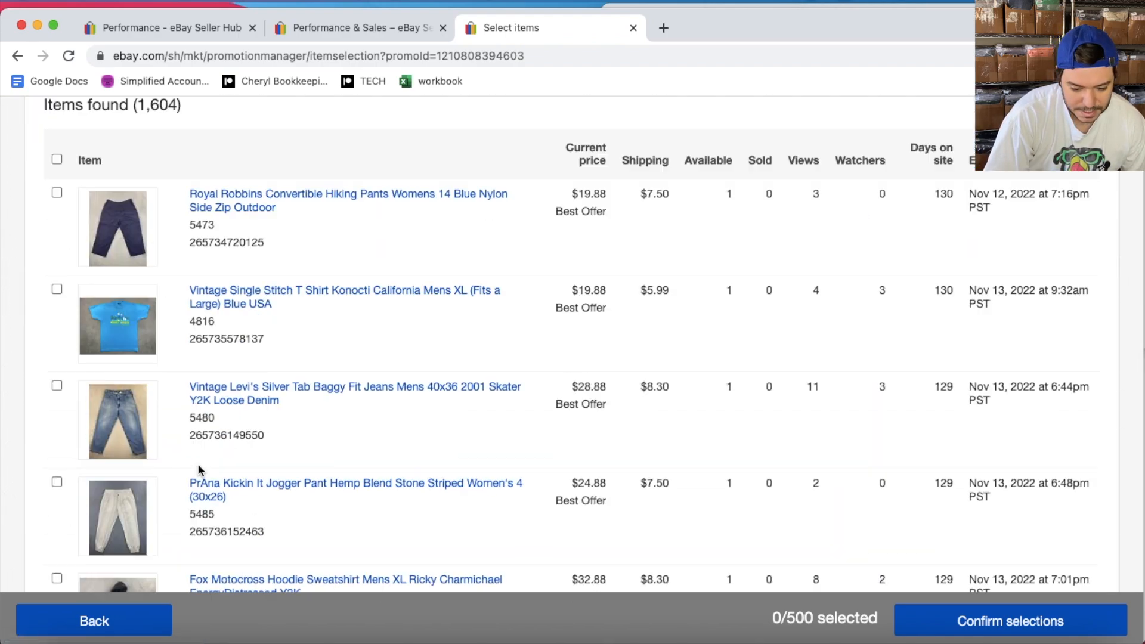
left_click(56, 160)
scroll(518, 409, "down", 2)
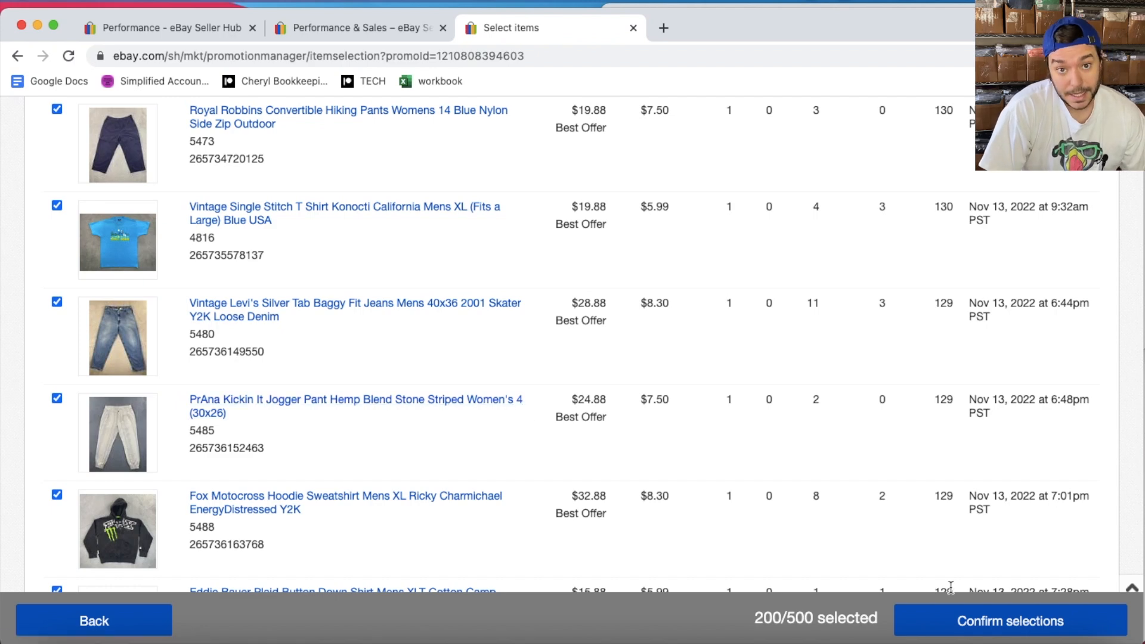
left_click(966, 616)
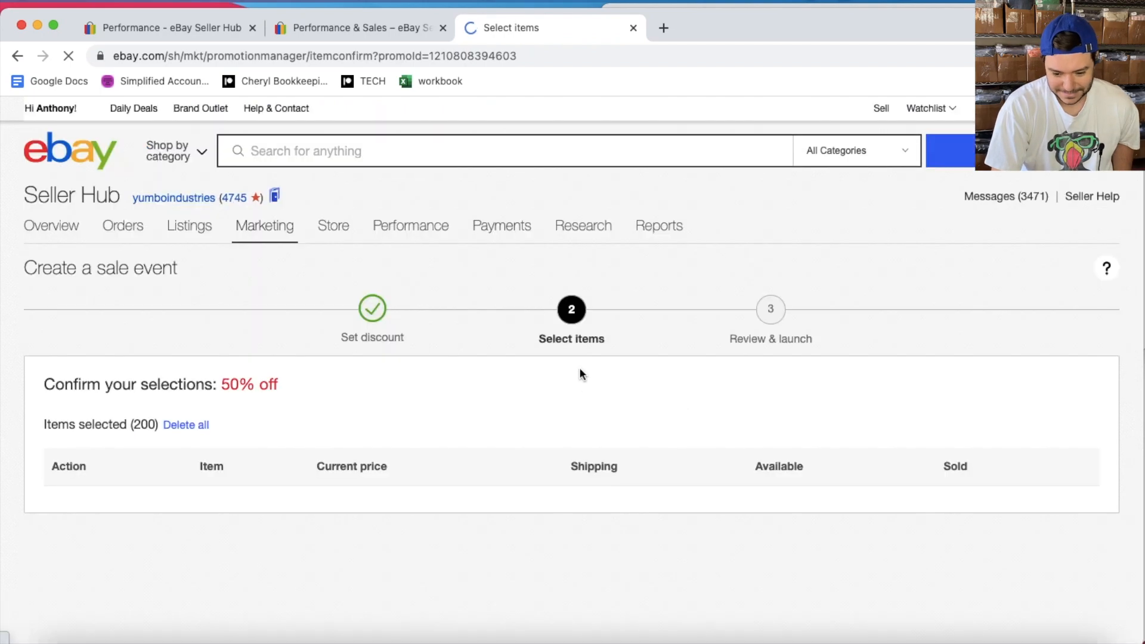
- Check the confirmed listings for the 50% off sale, save them, and continue to the sale event review
scroll(332, 397, "down", 5)
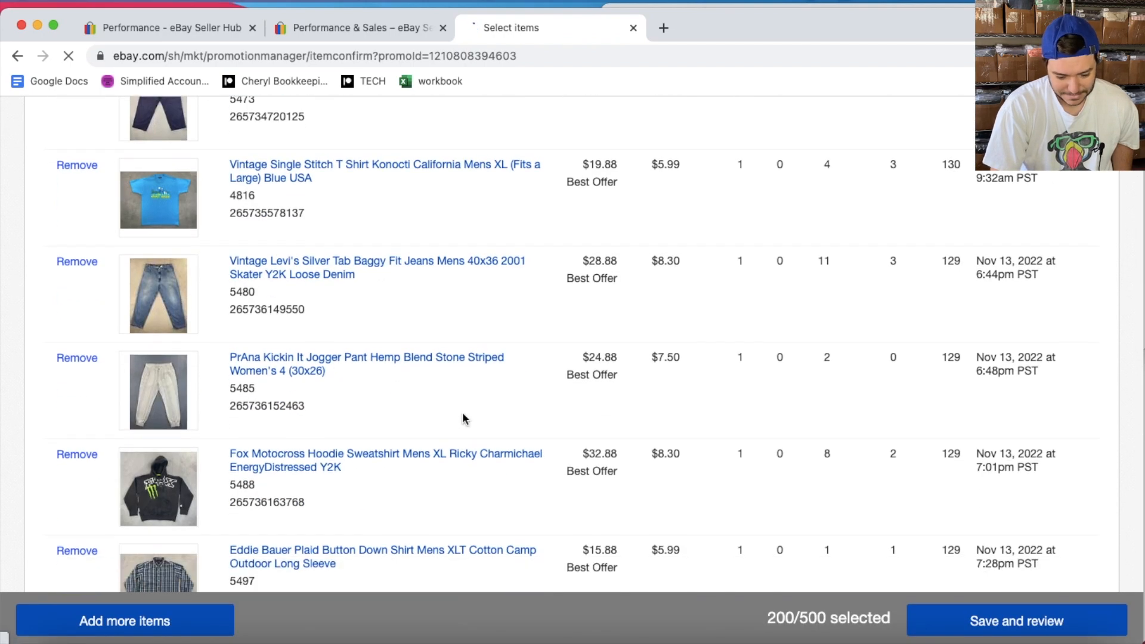
scroll(465, 418, "down", 15)
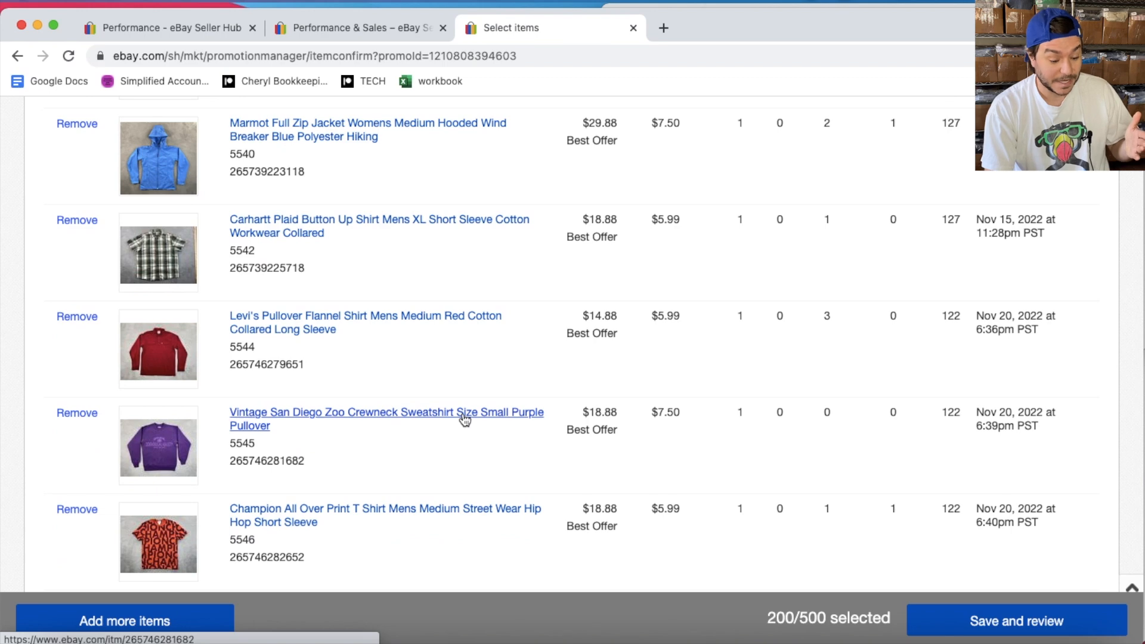
scroll(464, 417, "down", 1)
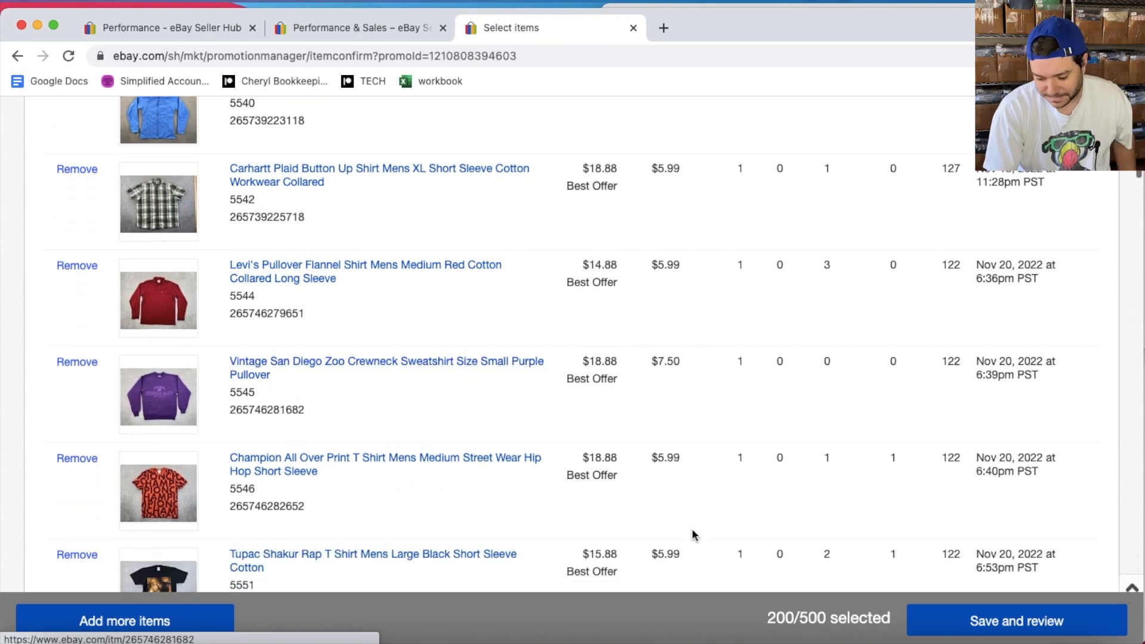
left_click(956, 621)
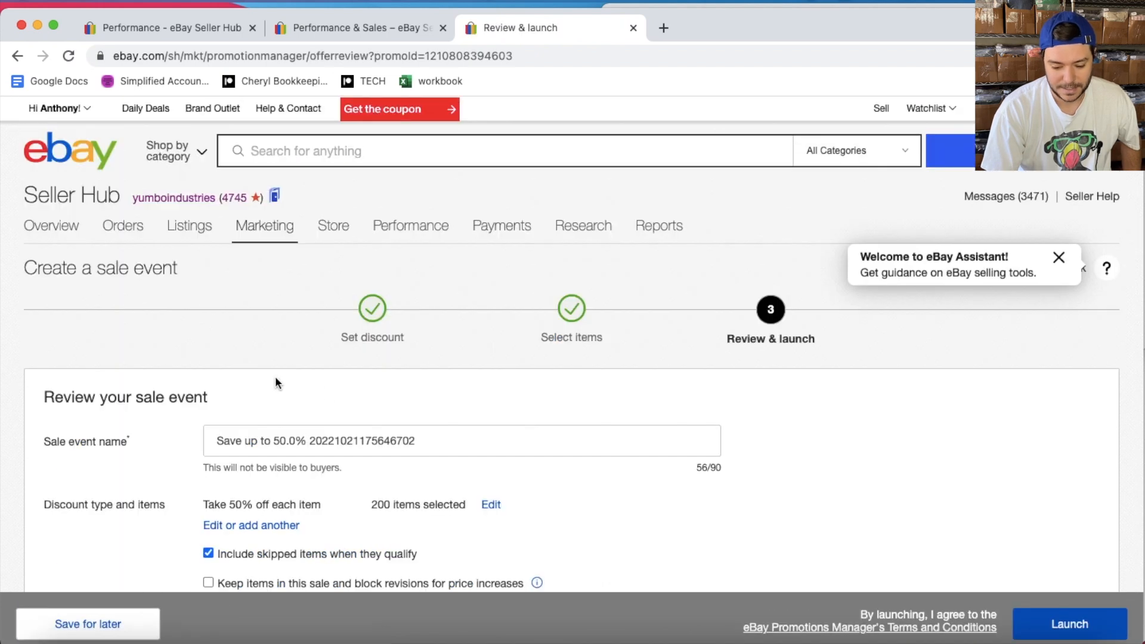
- Set the 50% off sale event's end date to Nov 21, 2022
scroll(275, 382, "down", 5)
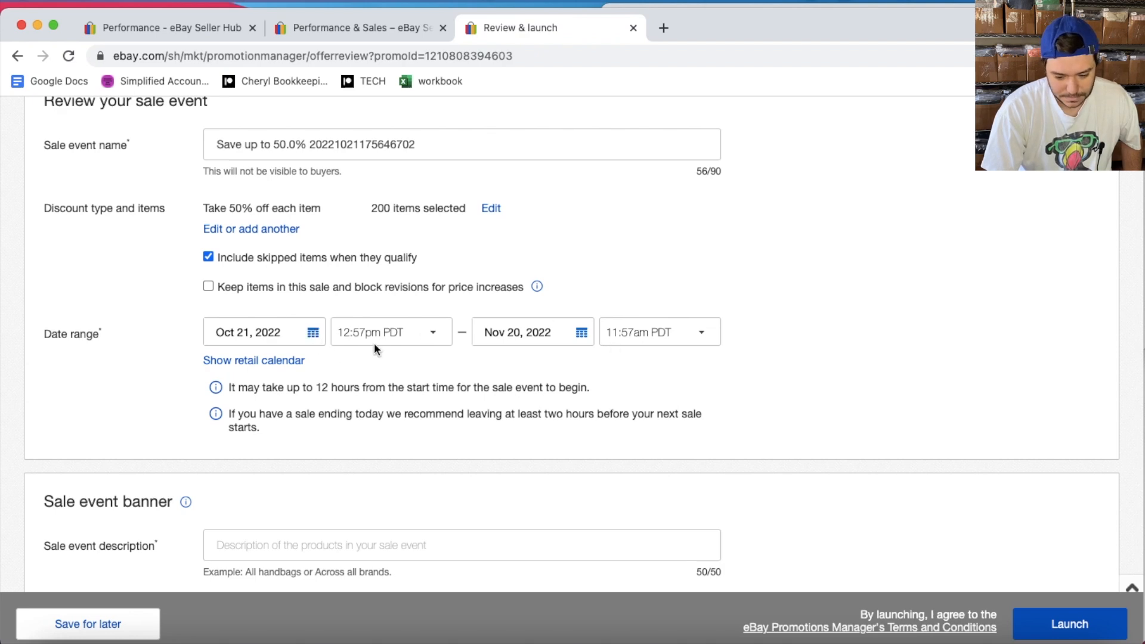
left_click(582, 334)
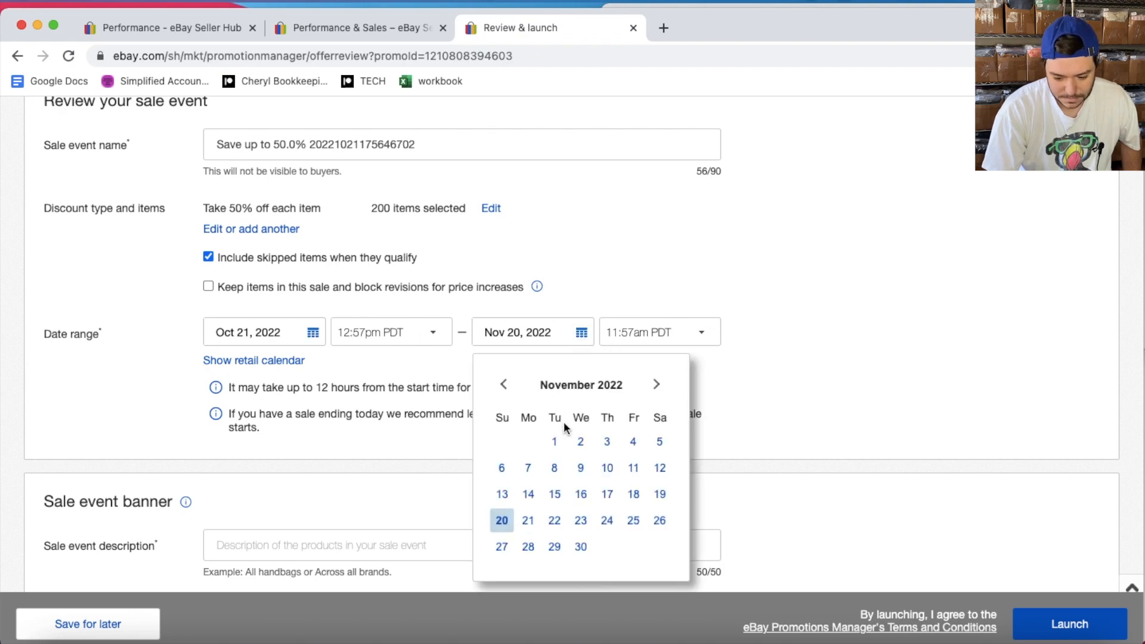
left_click(528, 523)
- Enter "jhvckhgckhgchgc" as the sale event description, launch the 50% off sale, and check it in the promotions list
left_click(482, 536)
type("jhvckhgckhgch")
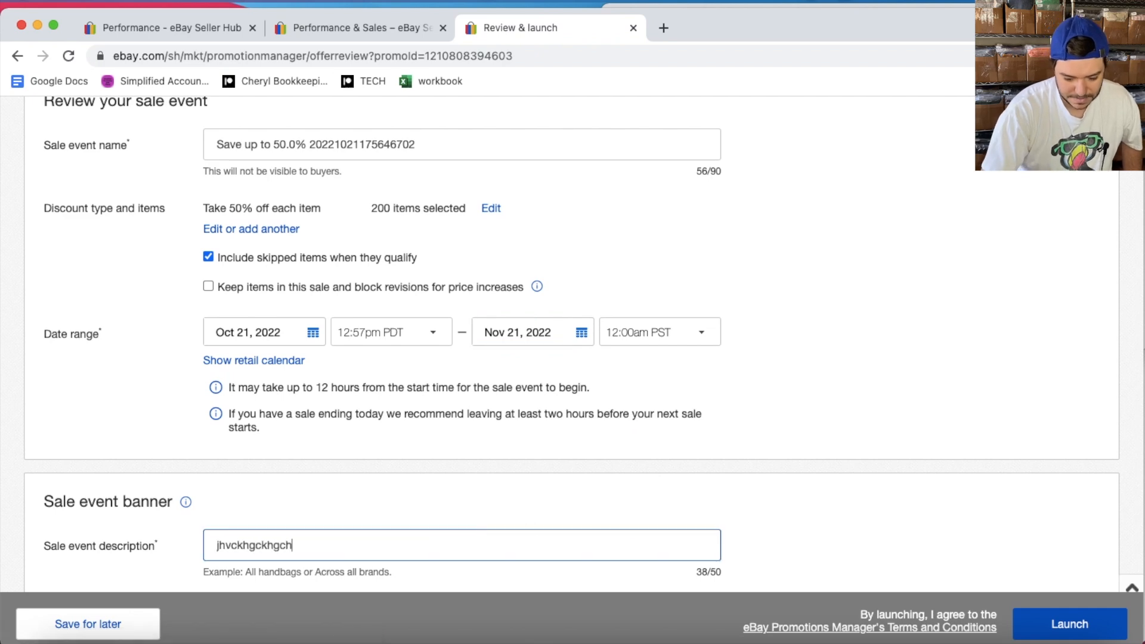
type("gc")
scroll(939, 626, "down", 3)
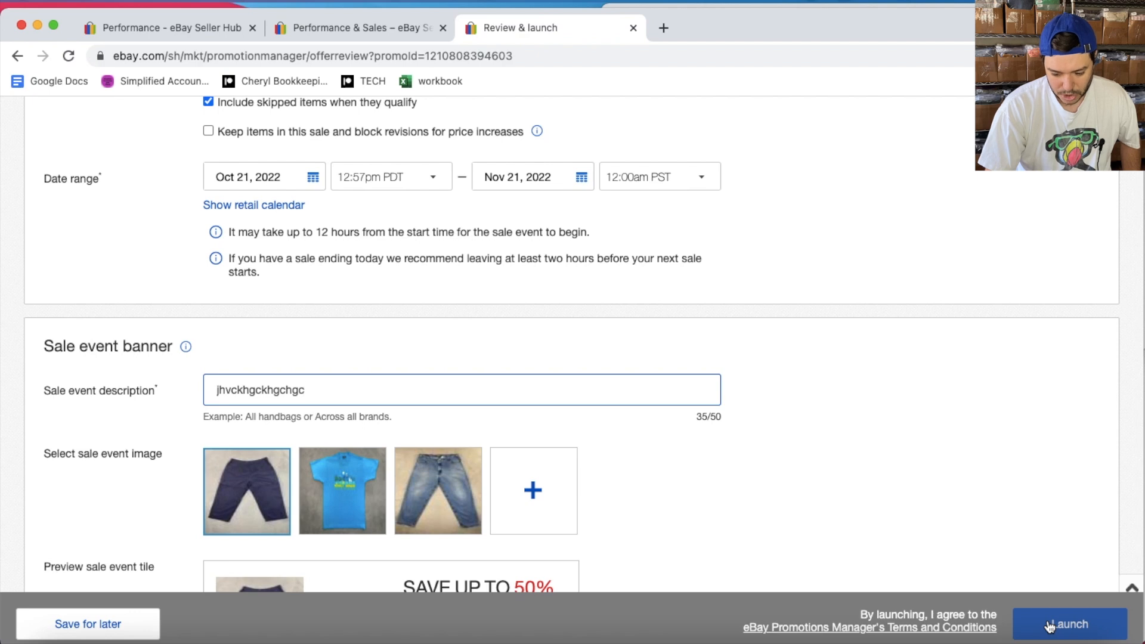
left_click(1050, 626)
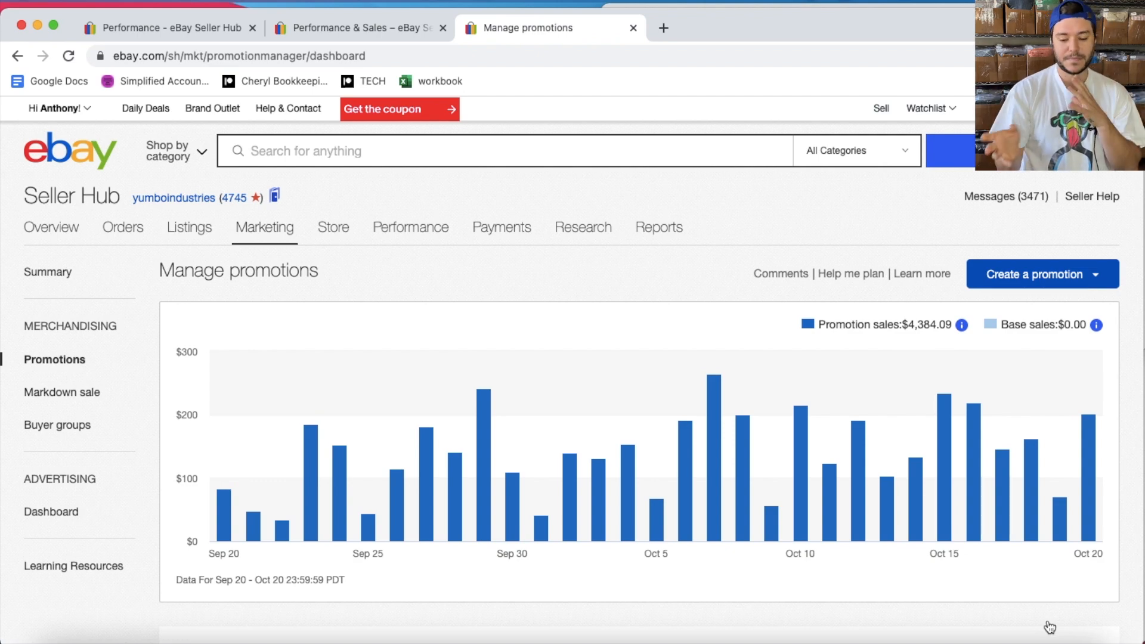
scroll(1035, 467, "down", 7)
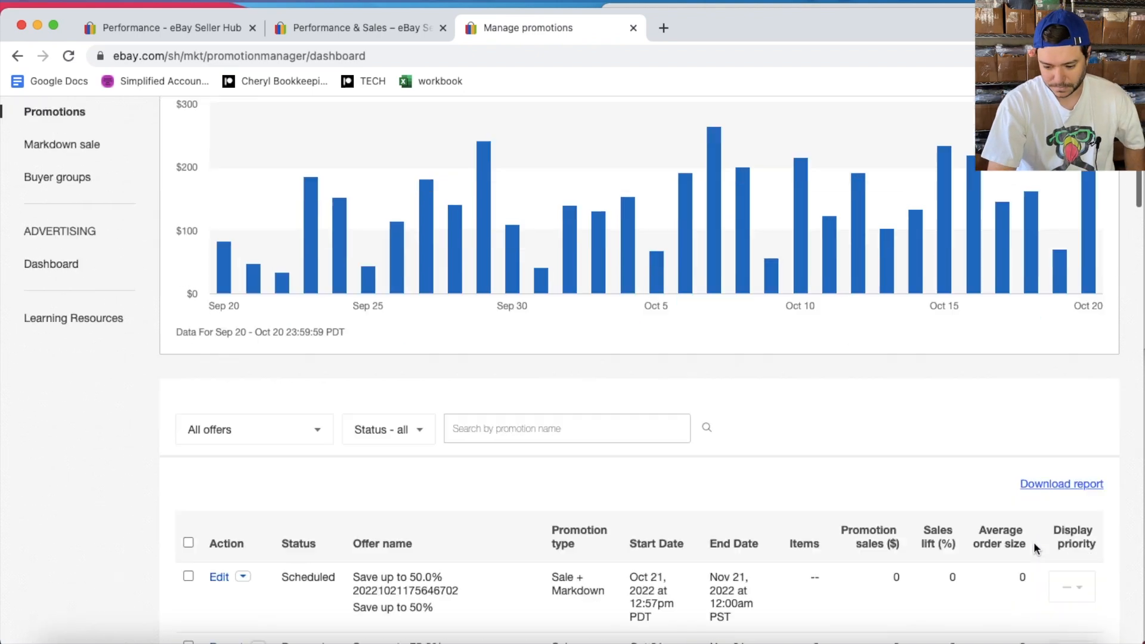
- Create a new sale event taking 25% off each item and continue to item selection
scroll(1035, 467, "up", 7)
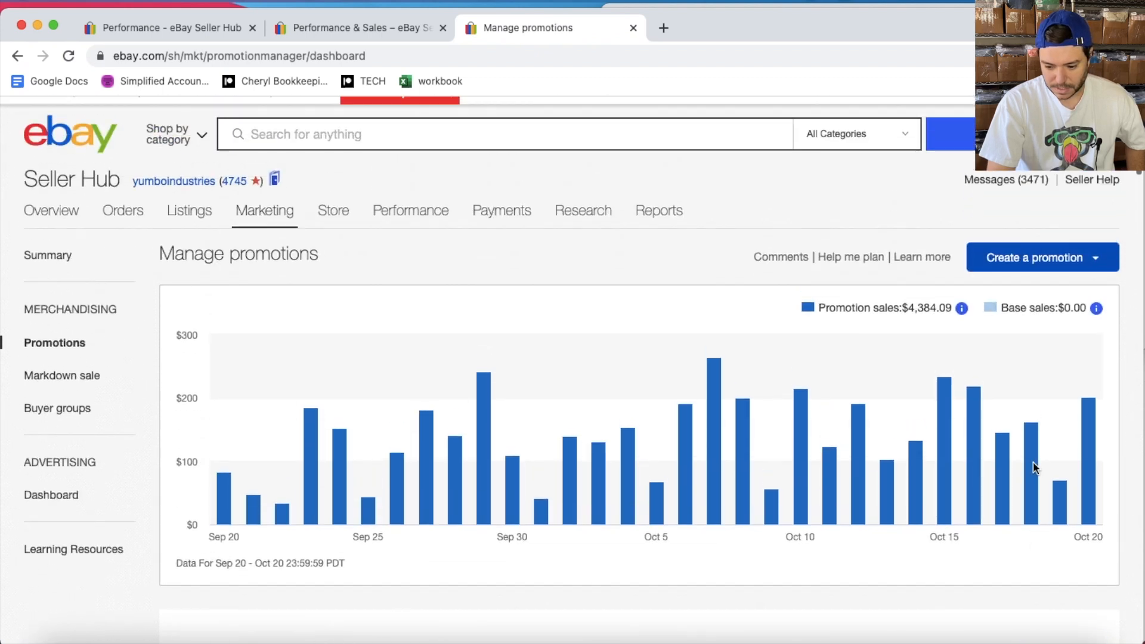
left_click(1035, 257)
left_click(1050, 374)
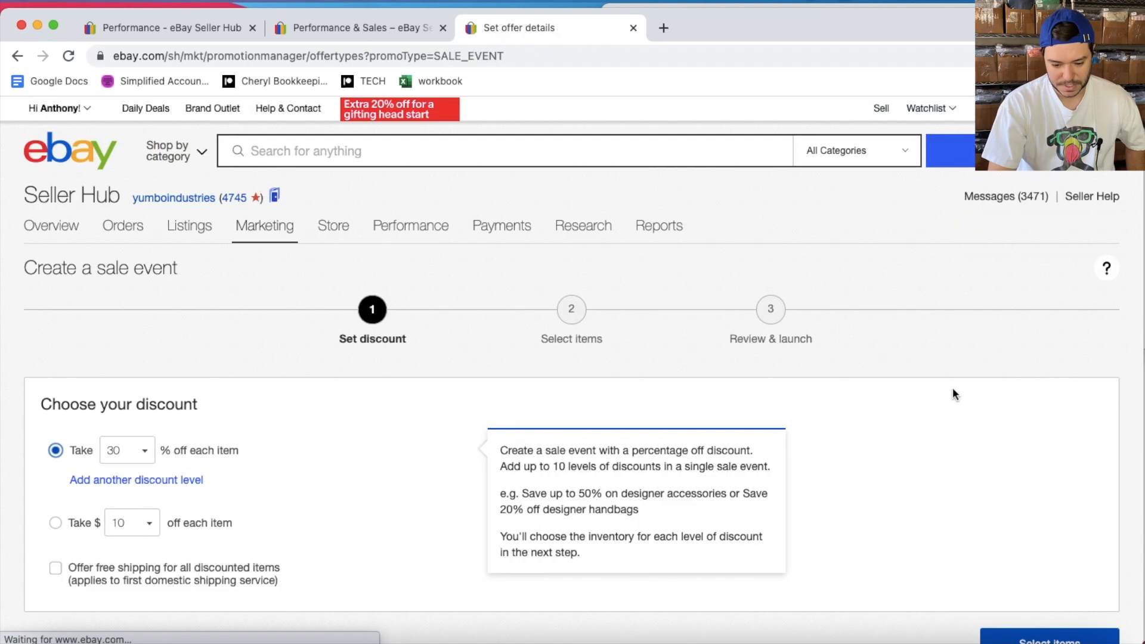
left_click(138, 451)
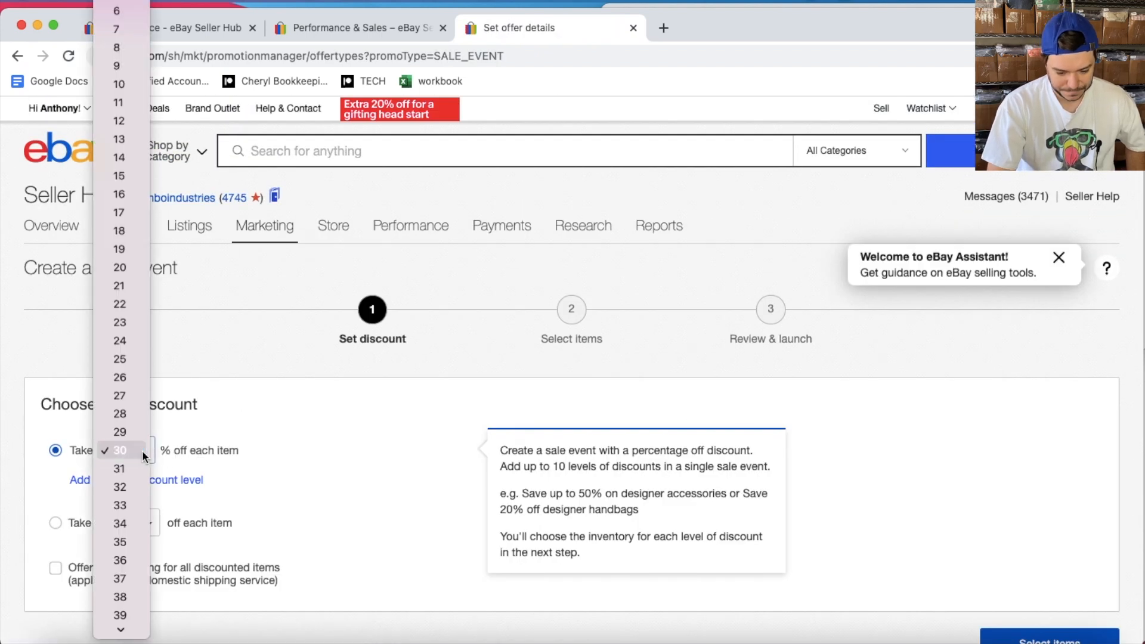
left_click(122, 358)
scroll(396, 513, "down", 3)
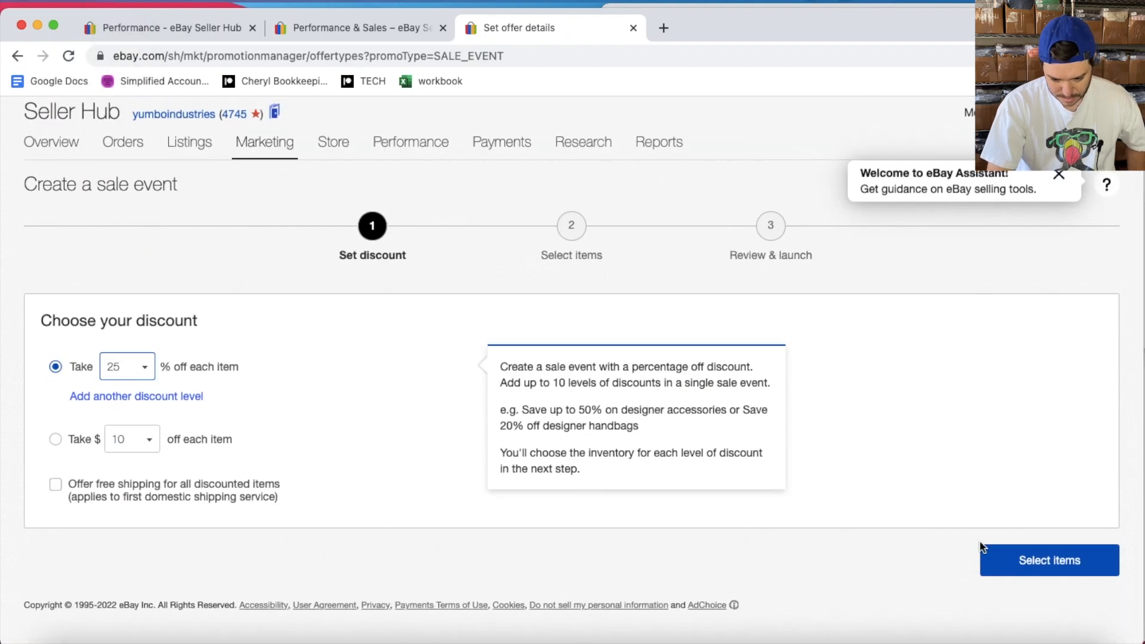
left_click(1022, 565)
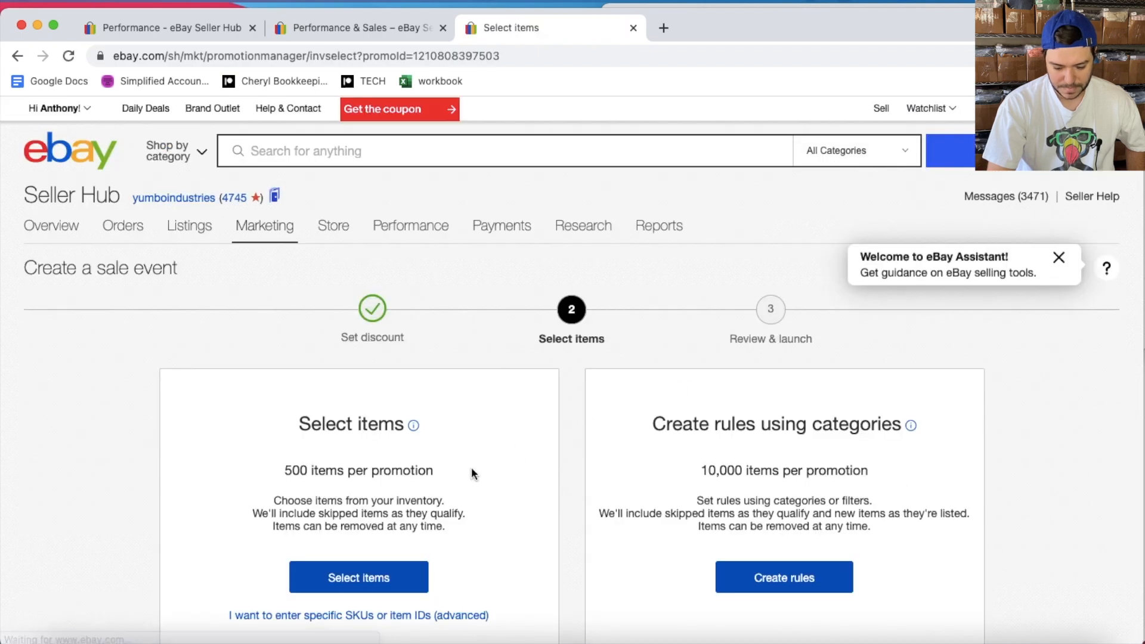
- Choose to select individual items from inventory for the 25% off sale and open page 3 of the listings
scroll(472, 474, "down", 3)
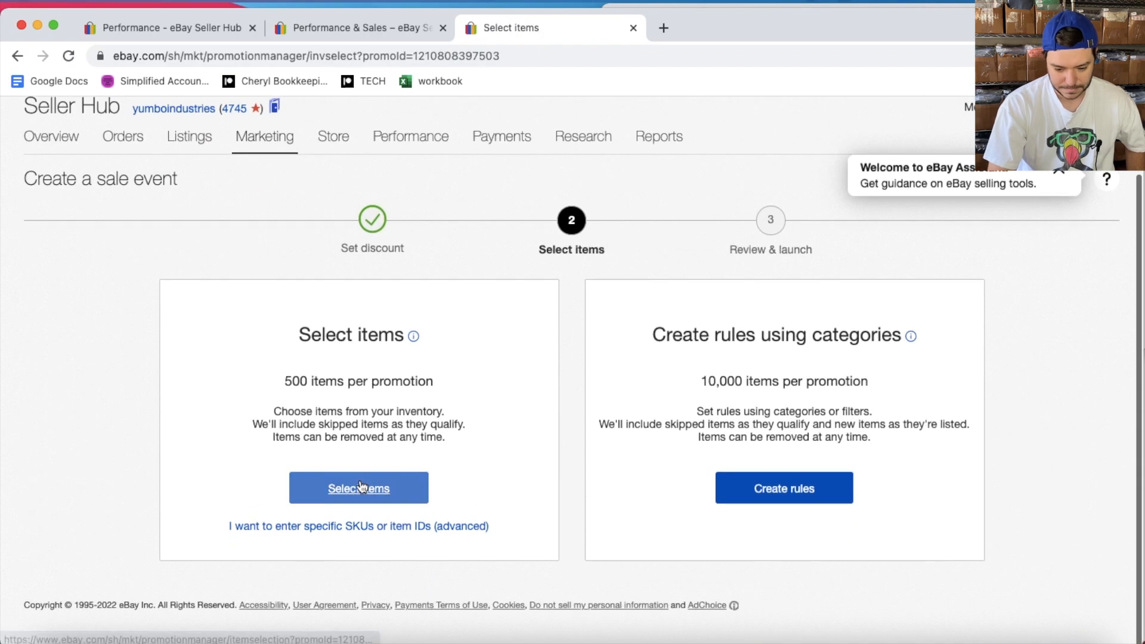
left_click(360, 488)
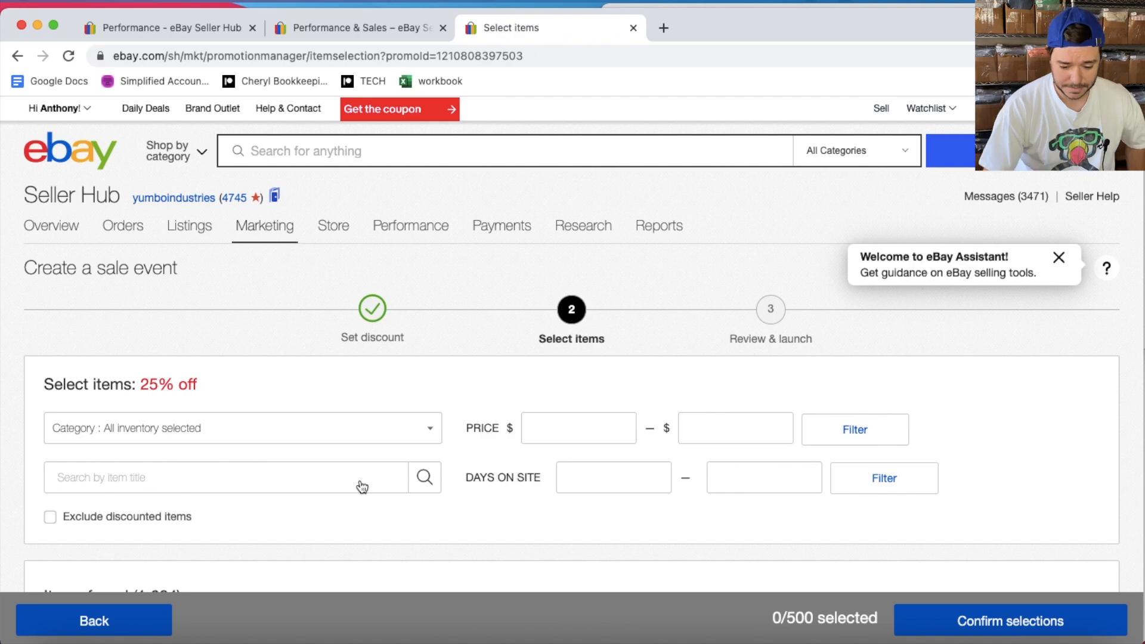
left_click(433, 428)
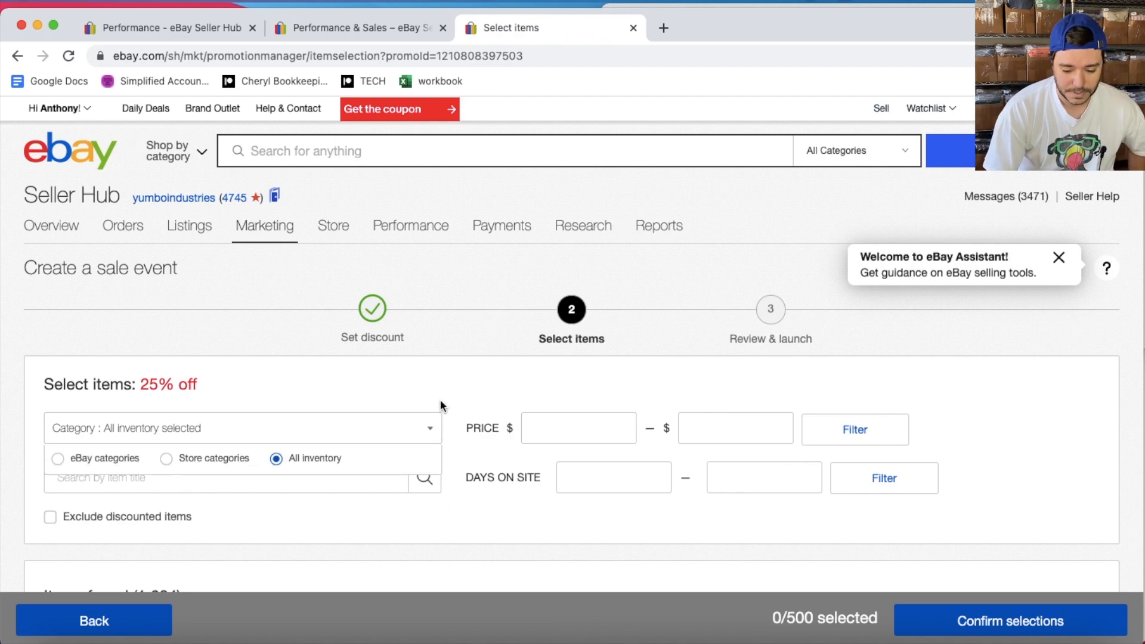
scroll(440, 400, "down", 5)
scroll(441, 400, "down", 2)
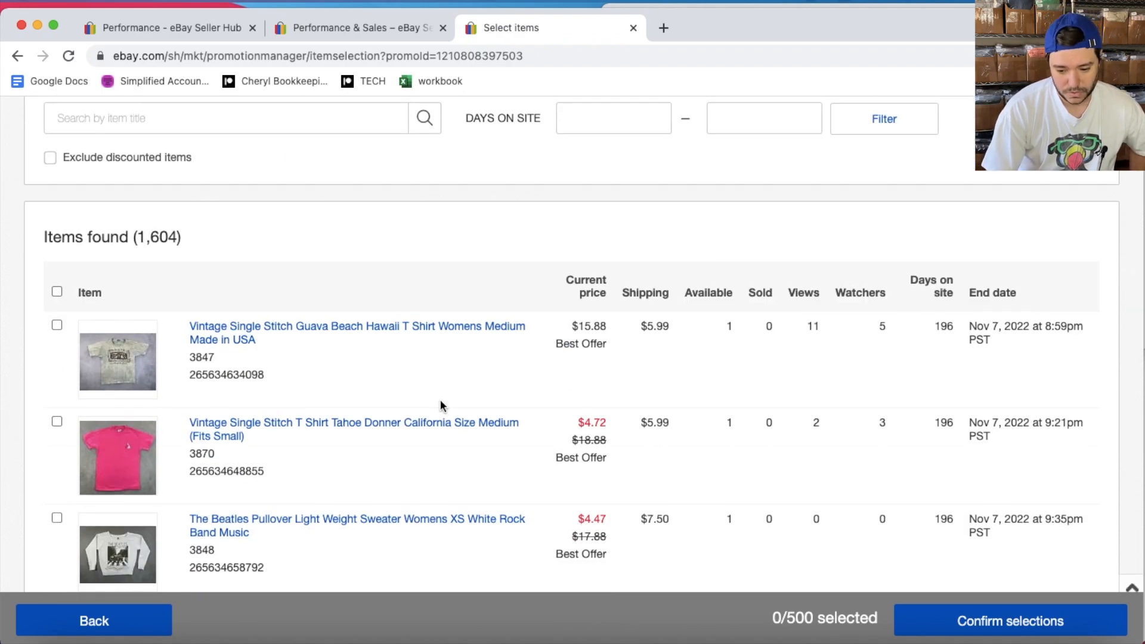
scroll(440, 401, "up", 2)
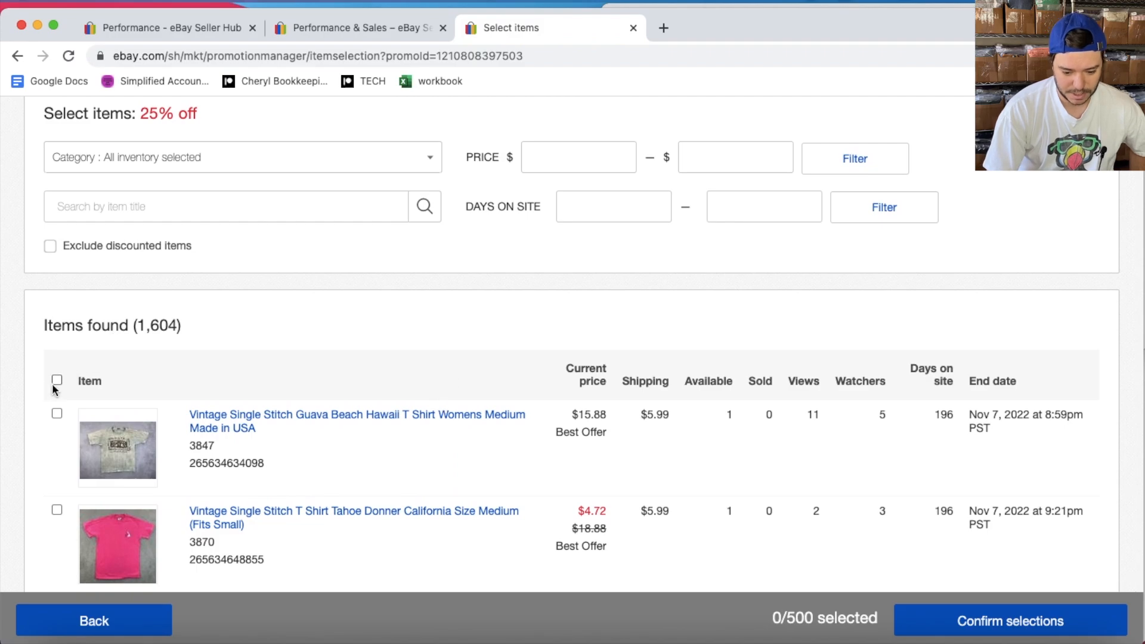
scroll(330, 500, "down", 20)
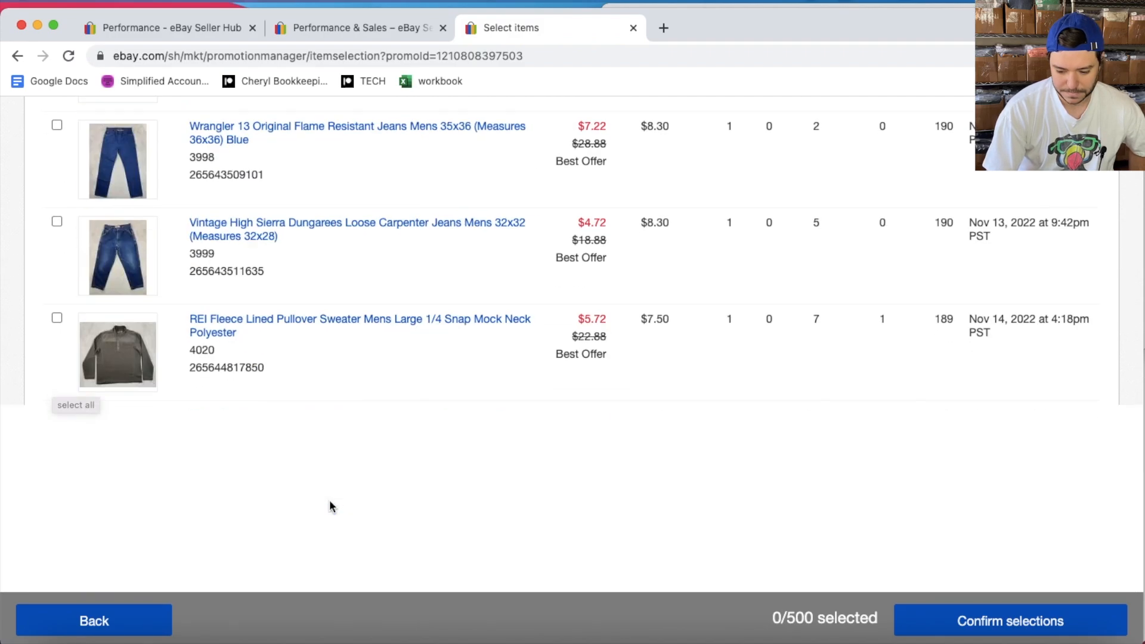
scroll(331, 507, "down", 20)
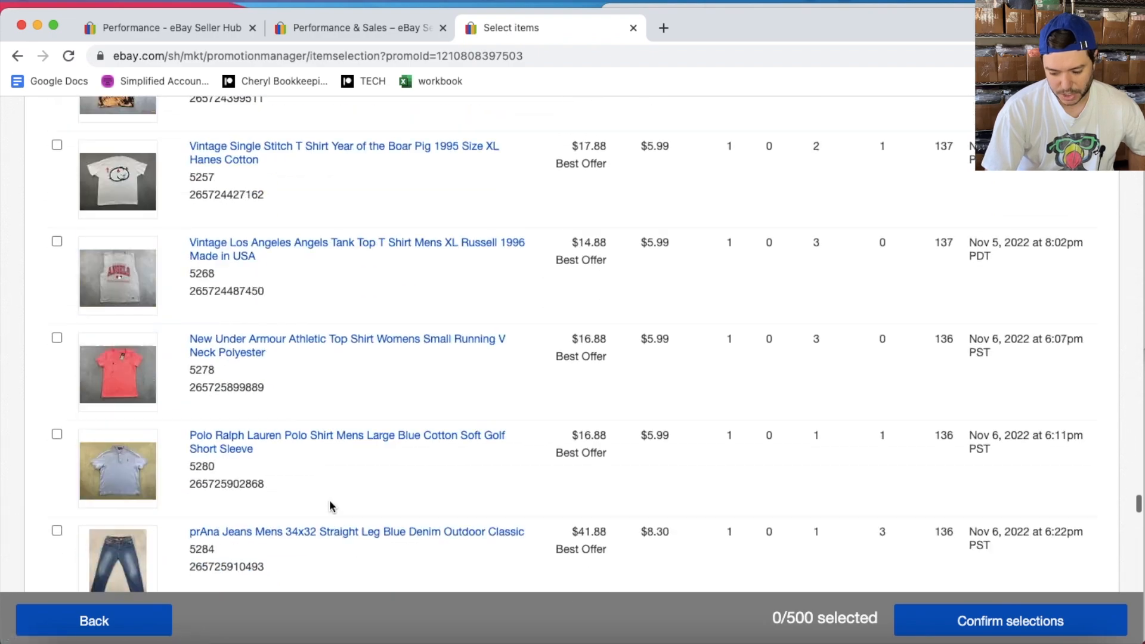
scroll(331, 507, "down", 5)
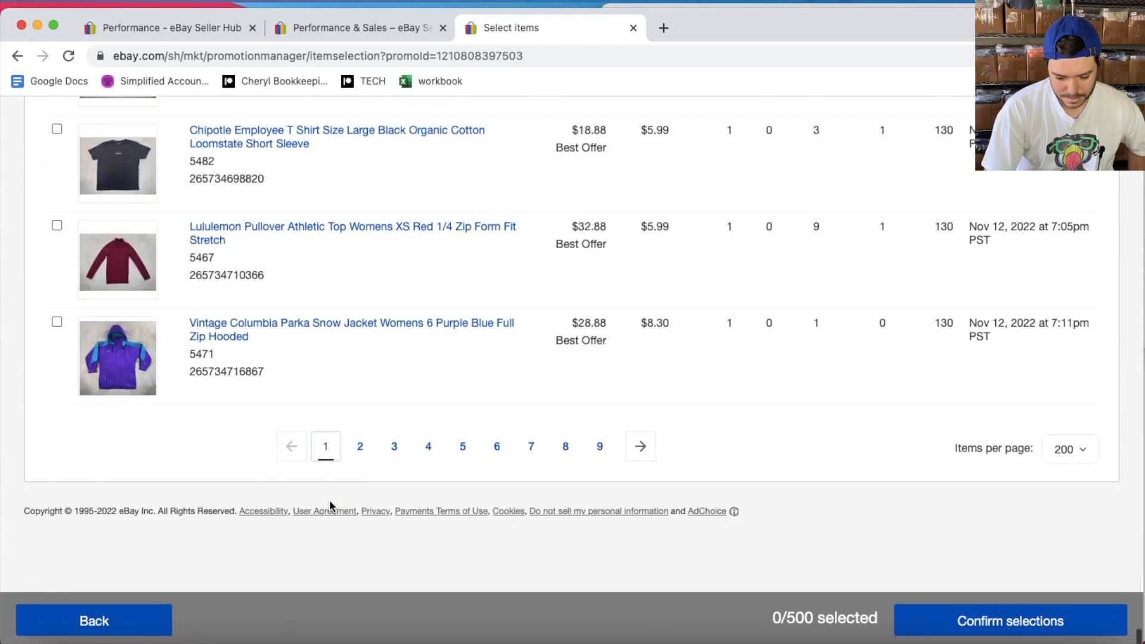
left_click(394, 454)
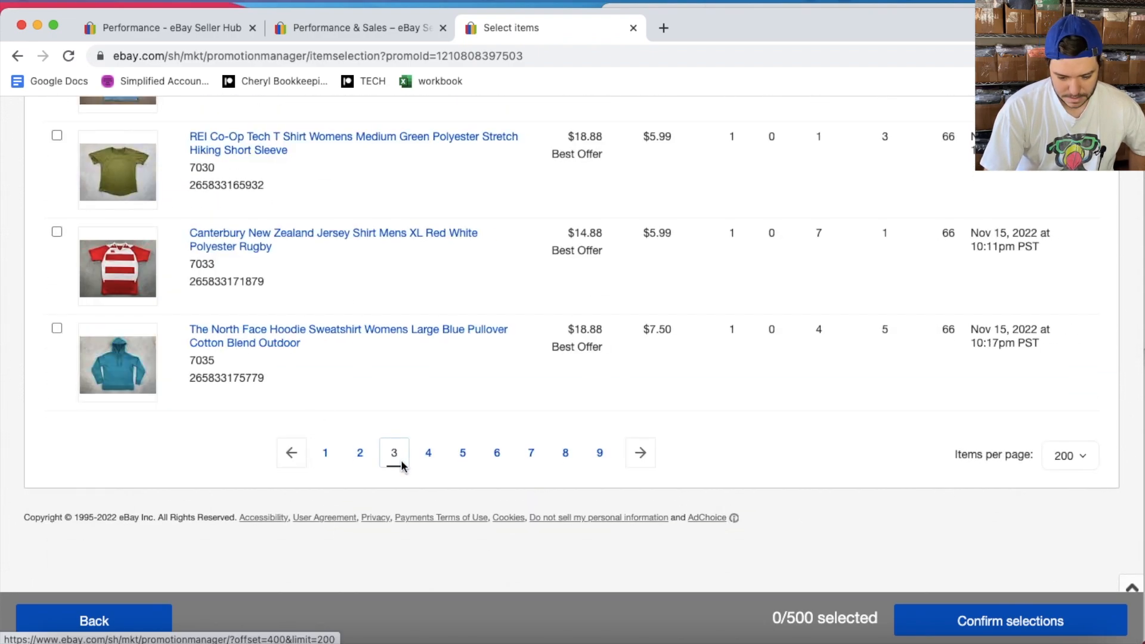
- Examine the days on site and end dates of the listings throughout page 3
scroll(162, 277, "up", 10)
scroll(162, 280, "up", 15)
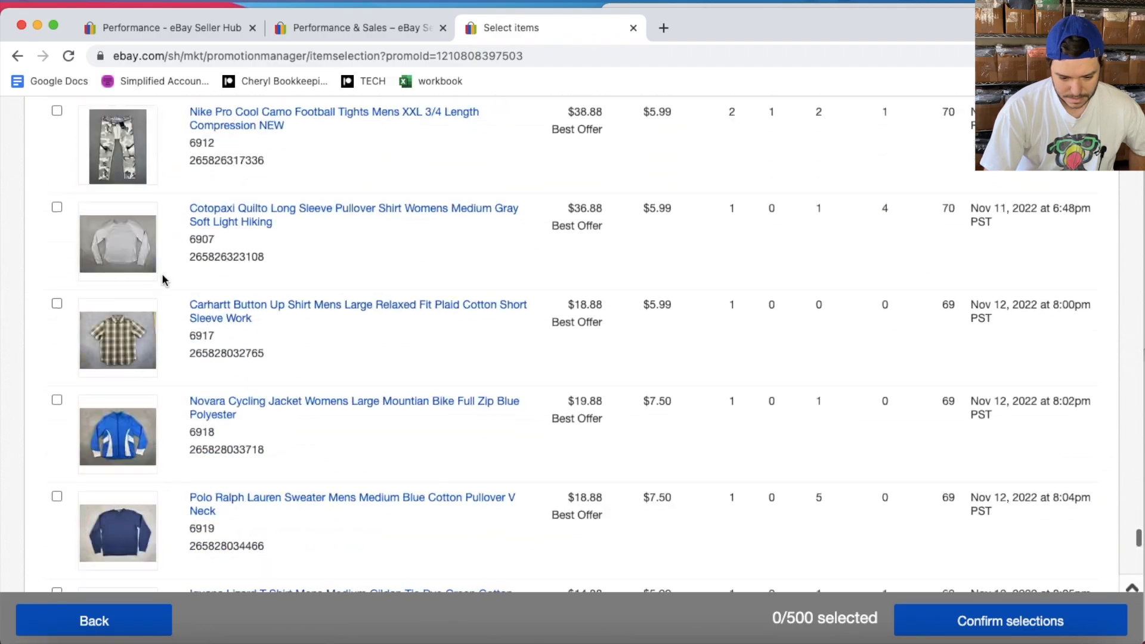
scroll(162, 279, "up", 15)
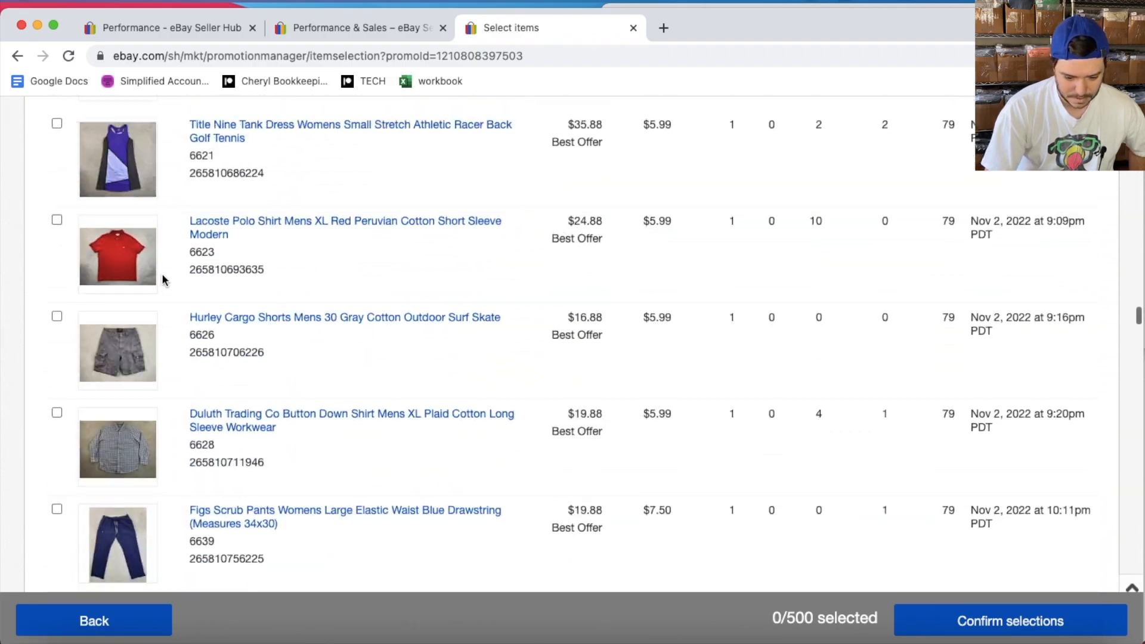
scroll(162, 279, "up", 6)
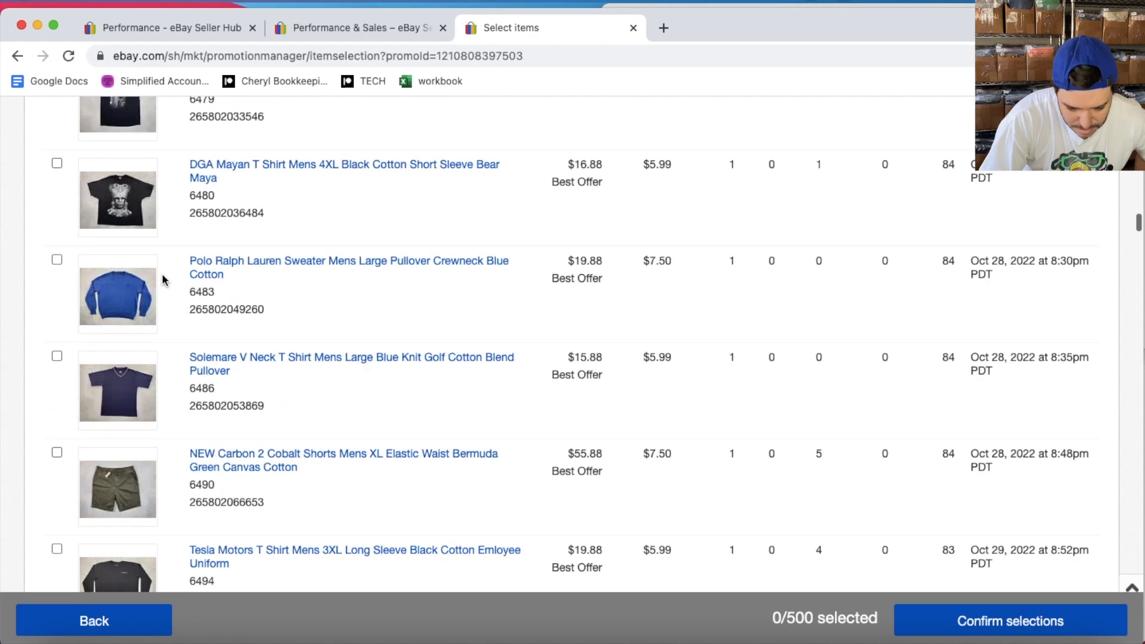
scroll(248, 382, "up", 5)
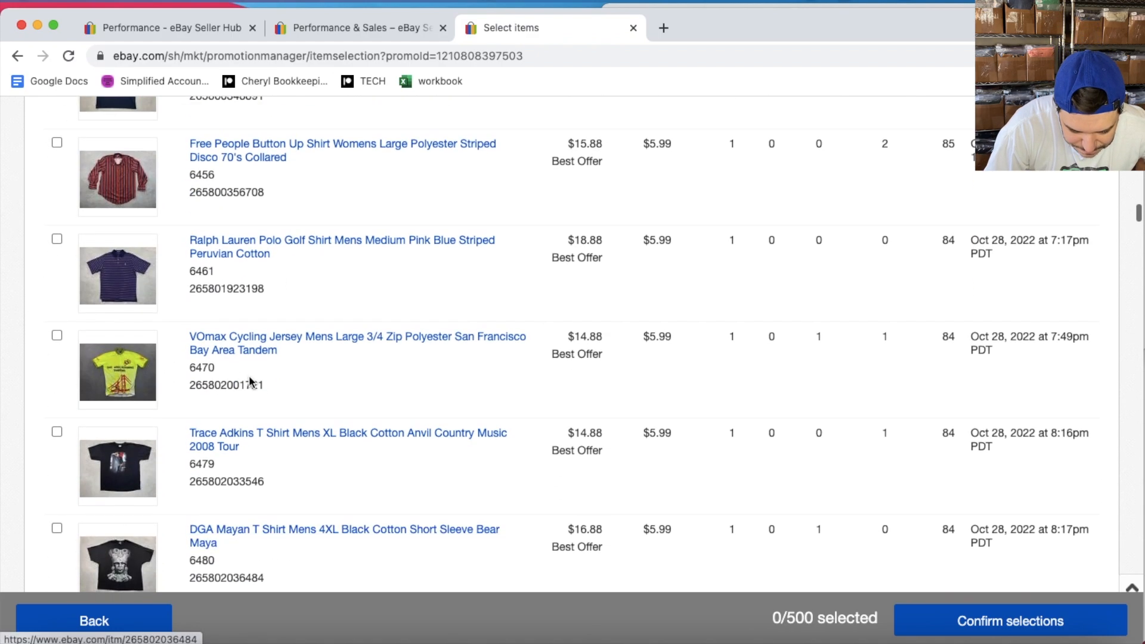
scroll(241, 467, "up", 3)
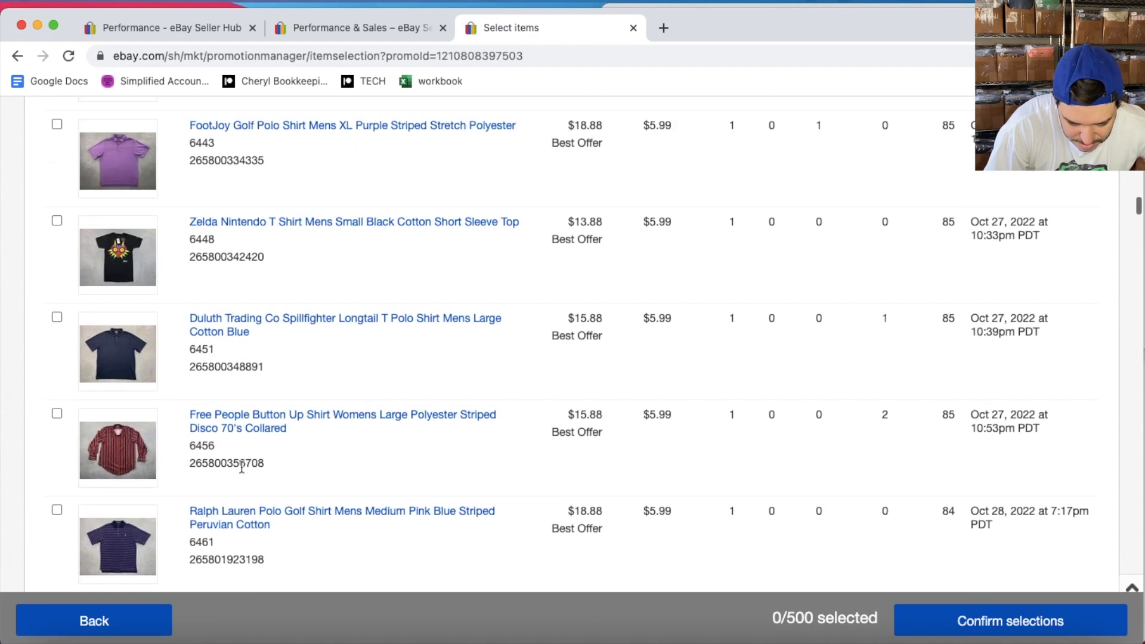
scroll(241, 467, "up", 10)
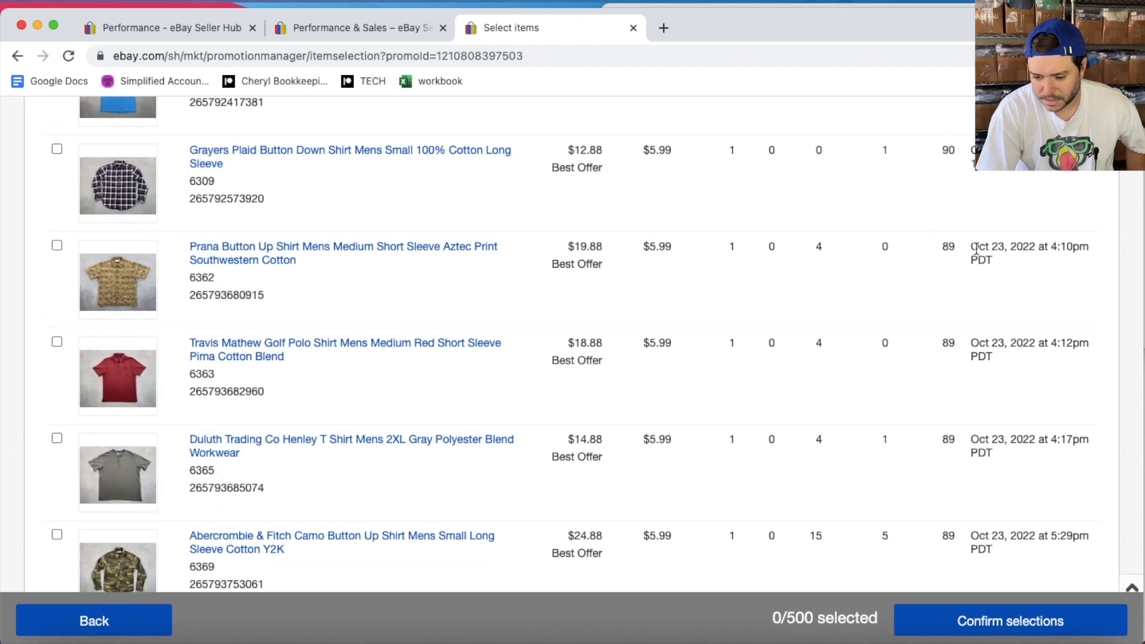
scroll(984, 269, "up", 8)
scroll(958, 281, "down", 2)
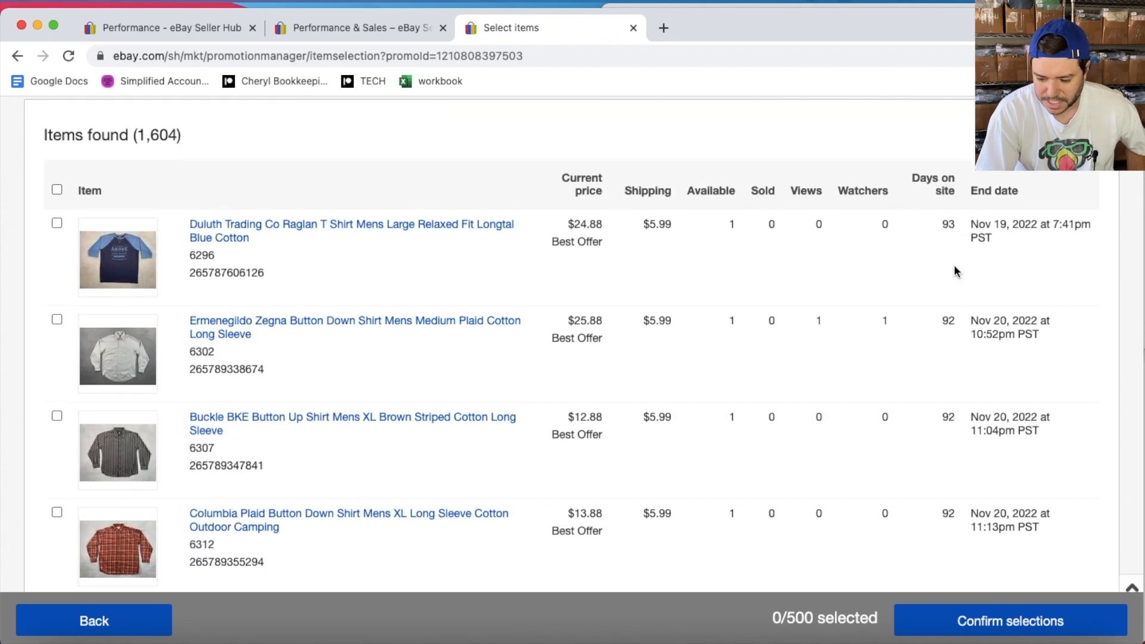
scroll(954, 382, "down", 3)
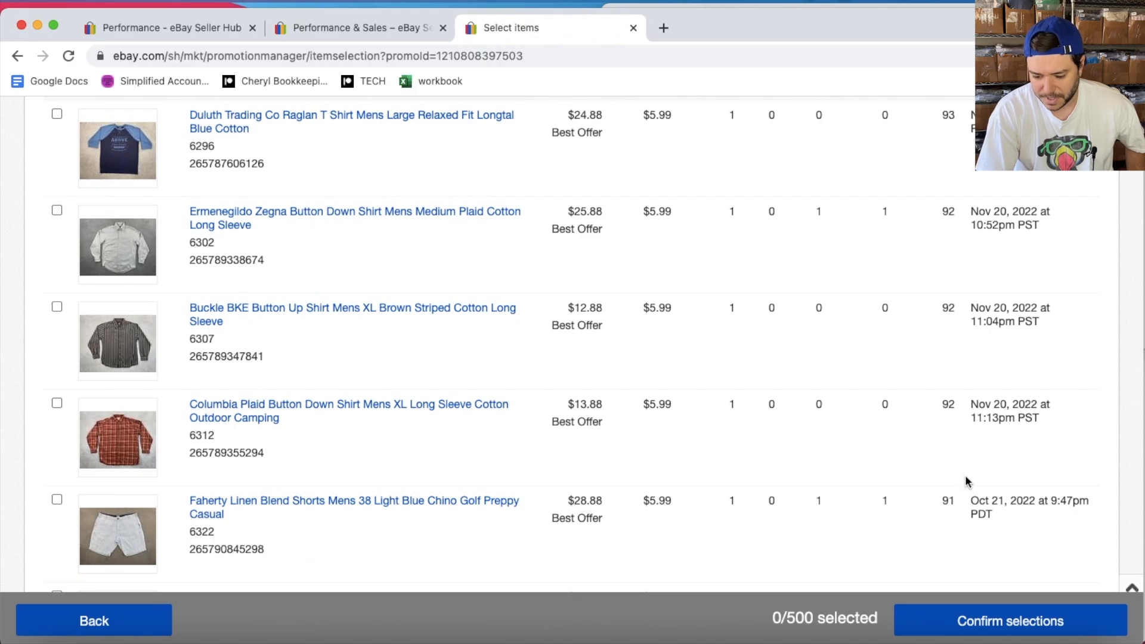
scroll(966, 475, "down", 15)
scroll(967, 481, "down", 20)
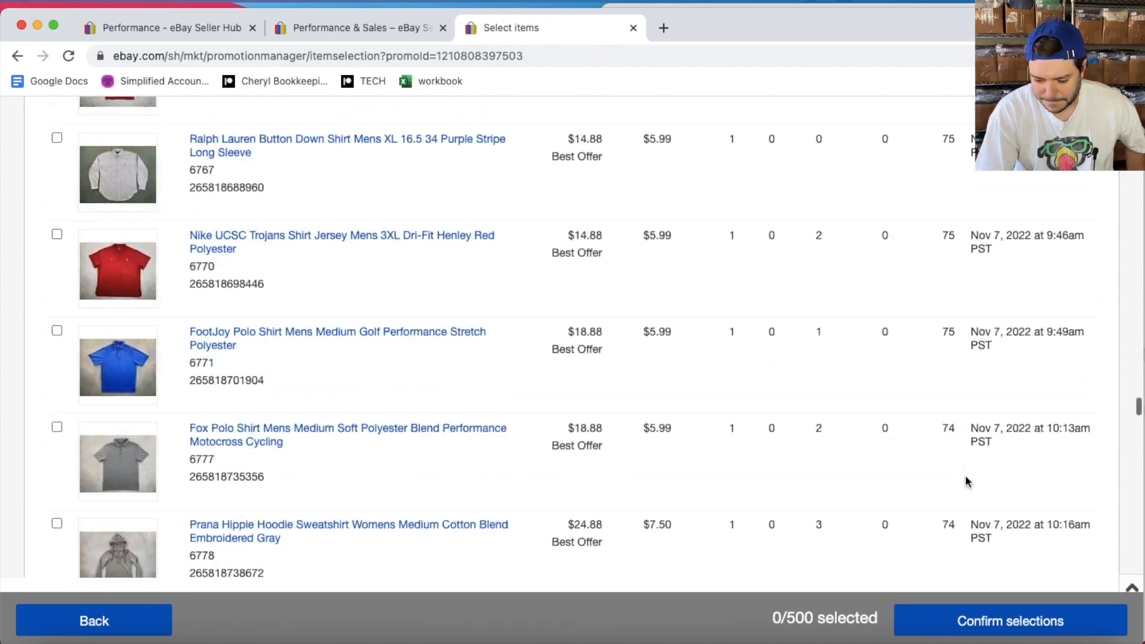
scroll(966, 481, "down", 20)
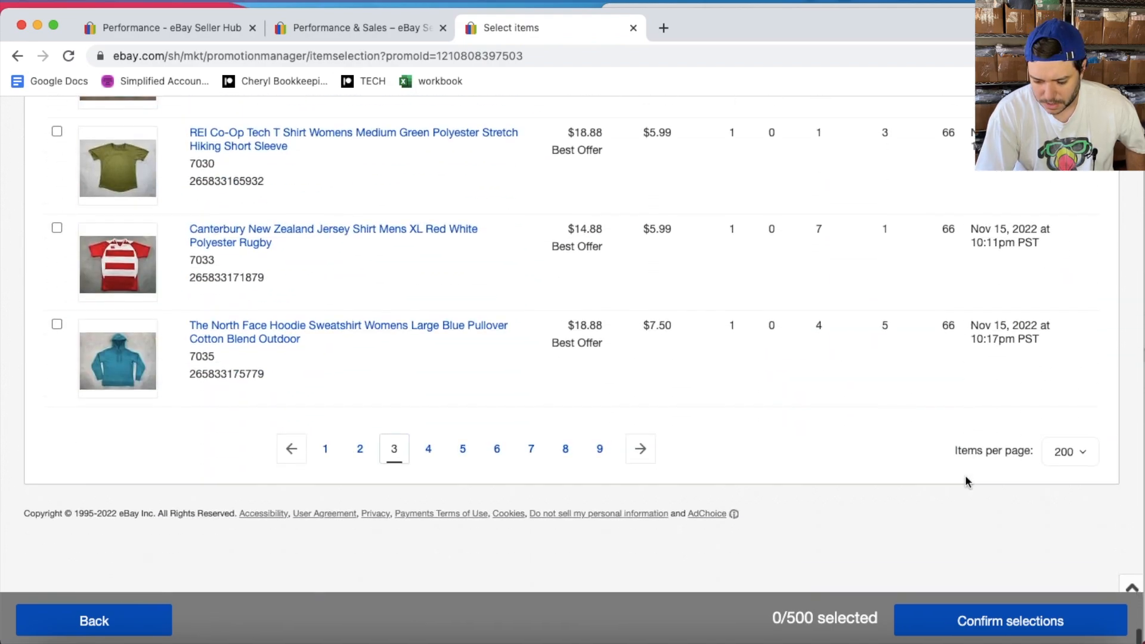
- Select all 200 listings on page 3 for the 25% off sale and confirm the selections
scroll(358, 364, "up", 20)
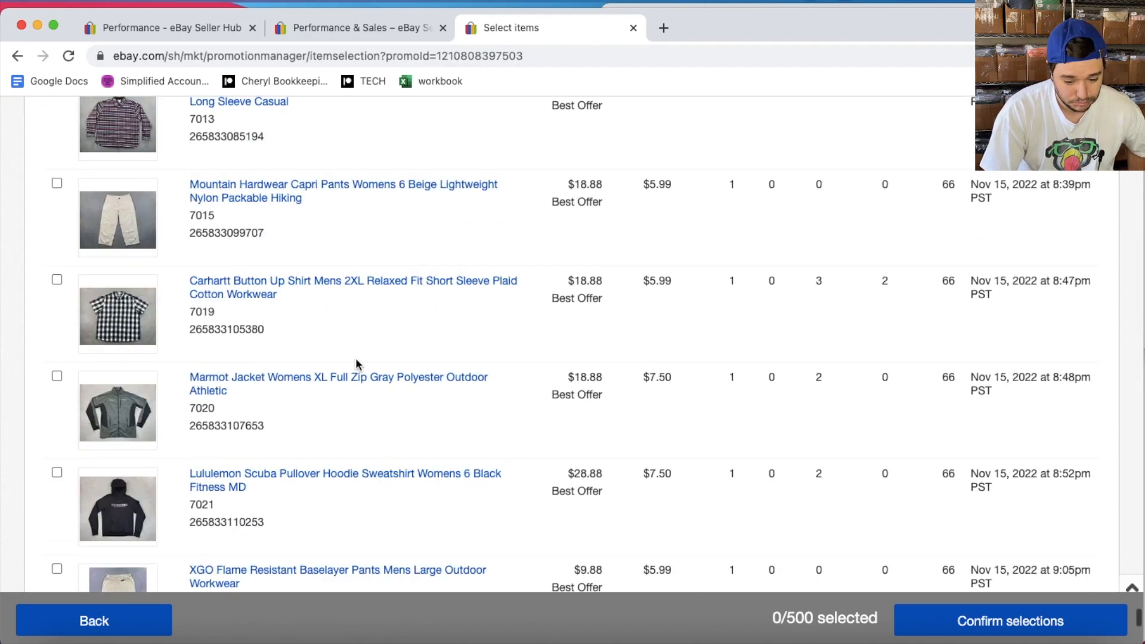
scroll(357, 363, "up", 20)
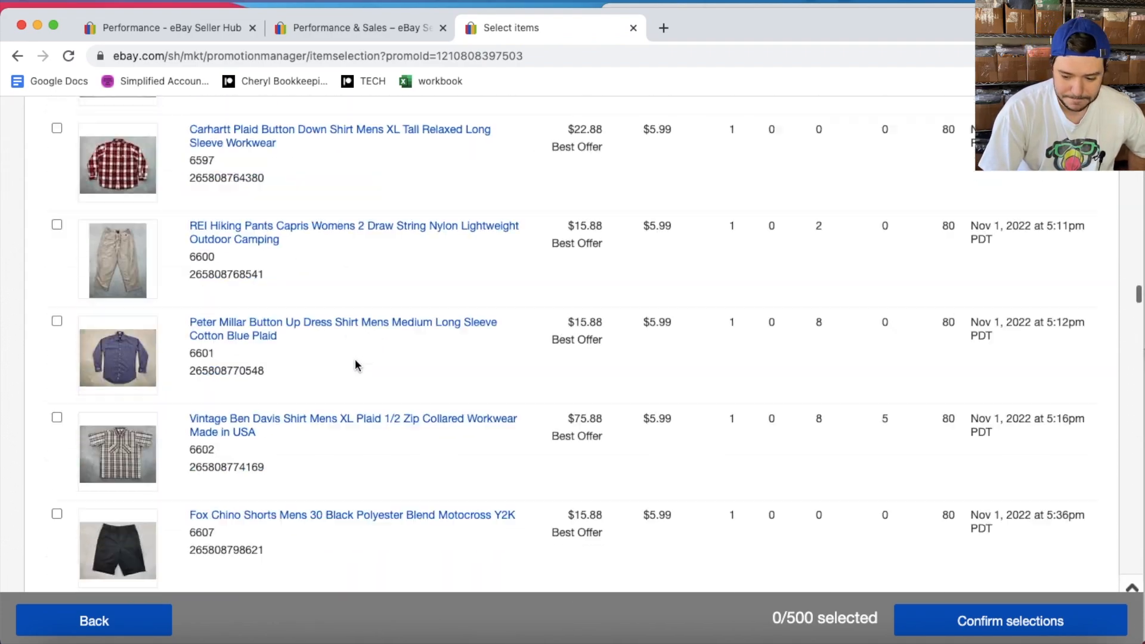
scroll(356, 363, "up", 10)
scroll(338, 358, "down", 4)
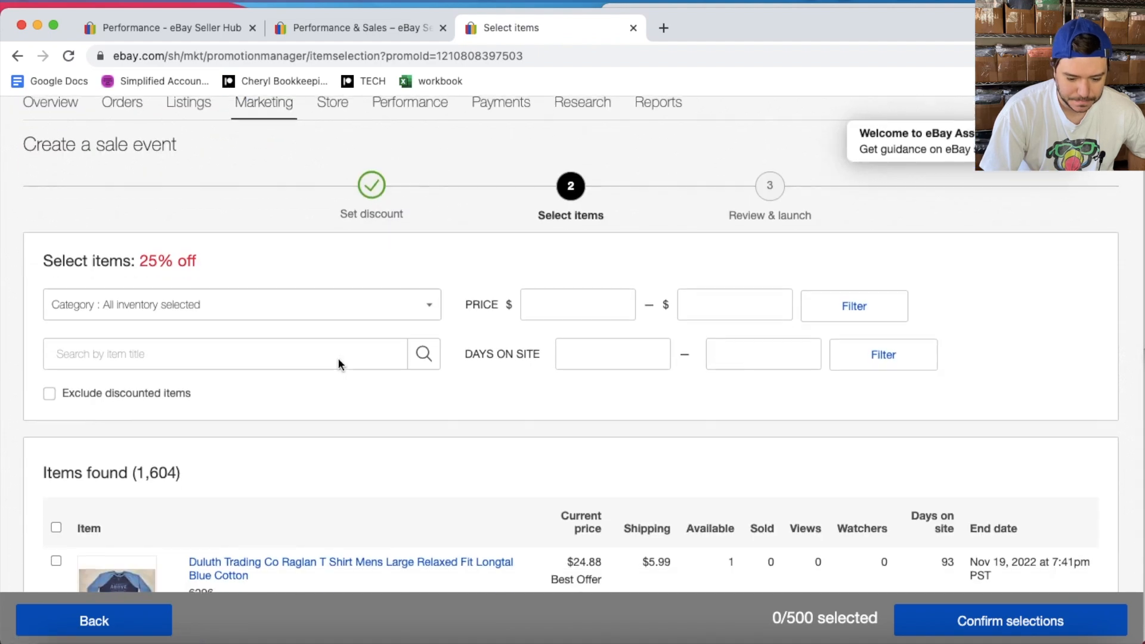
left_click(57, 484)
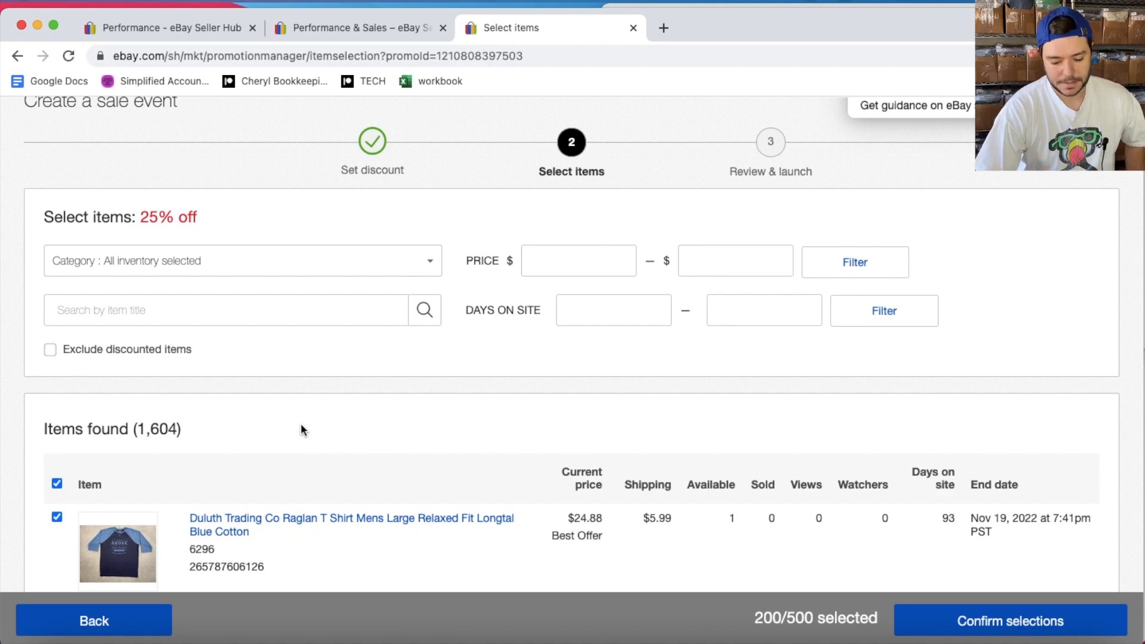
scroll(300, 429, "down", 5)
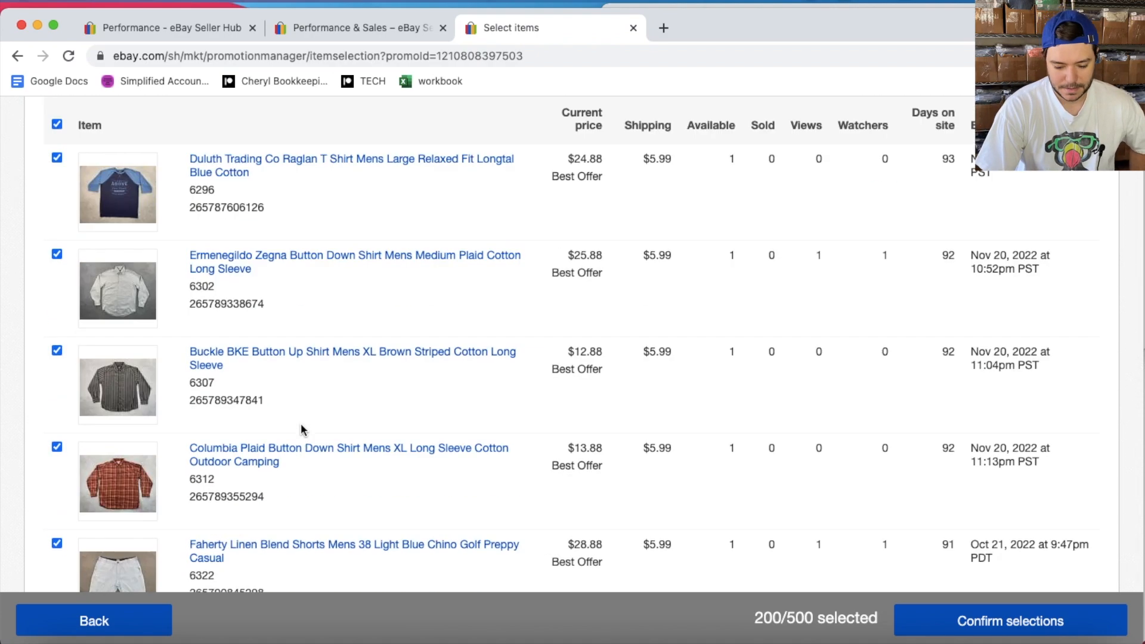
left_click(968, 609)
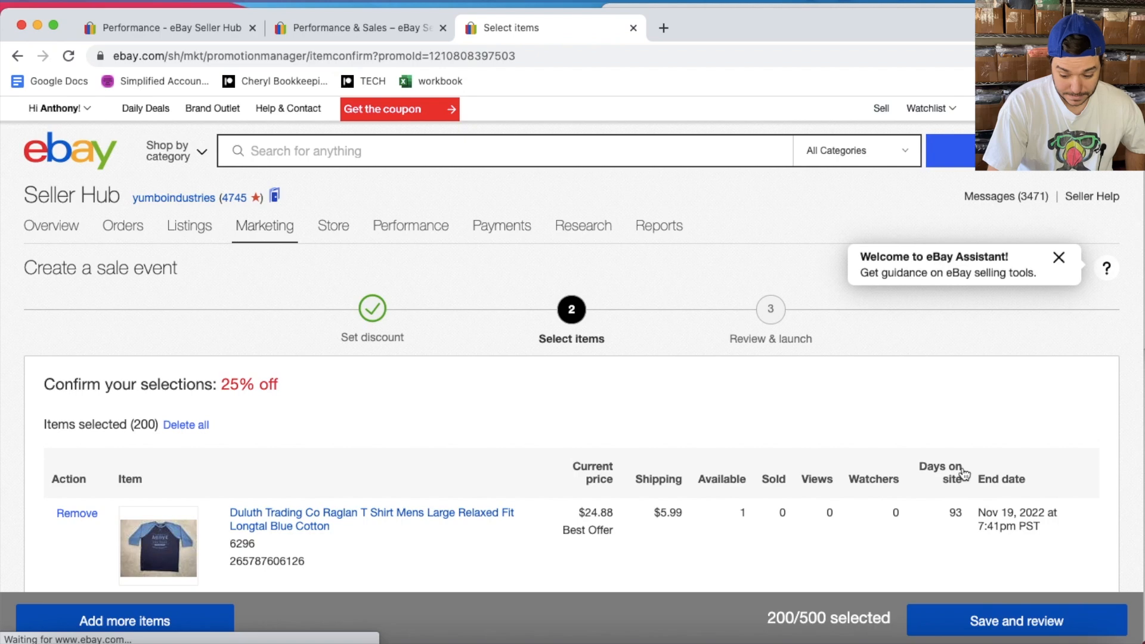
- Save the confirmed listings for review and set the 25% off sale event's end date to Nov 21, 2022
scroll(961, 473, "down", 2)
left_click(961, 620)
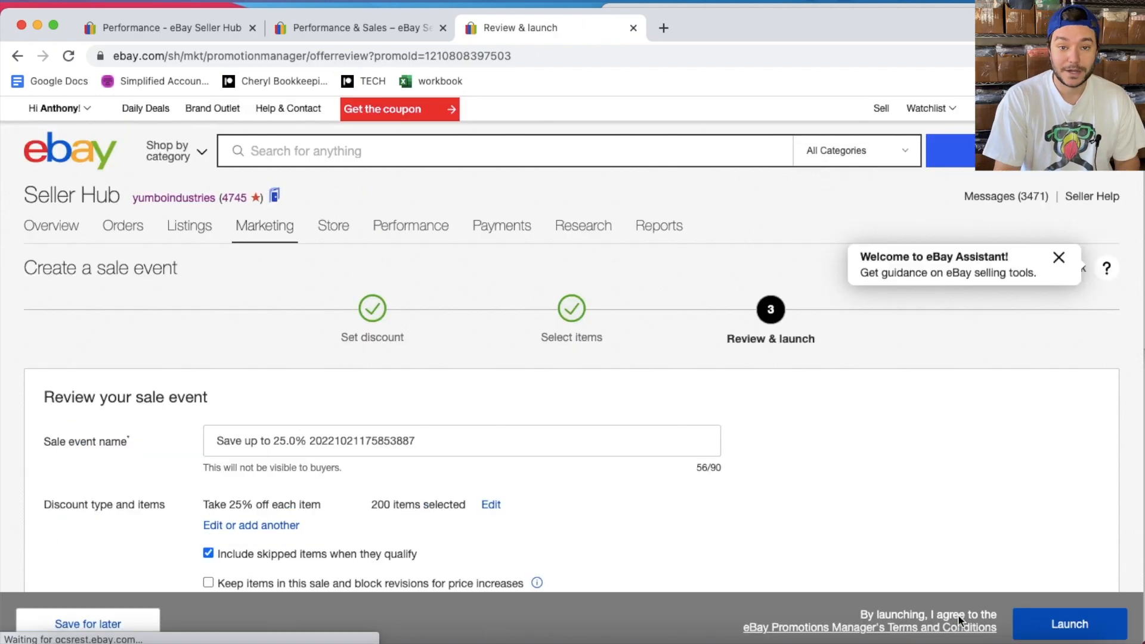
scroll(857, 531, "down", 2)
scroll(856, 531, "down", 2)
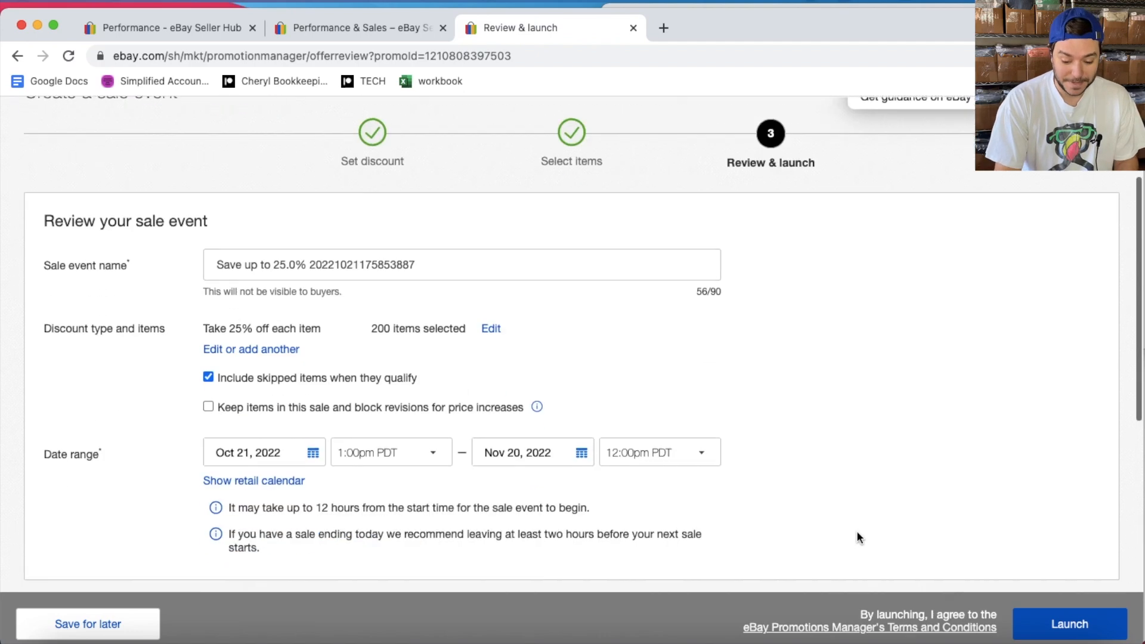
left_click(577, 442)
scroll(575, 506, "down", 2)
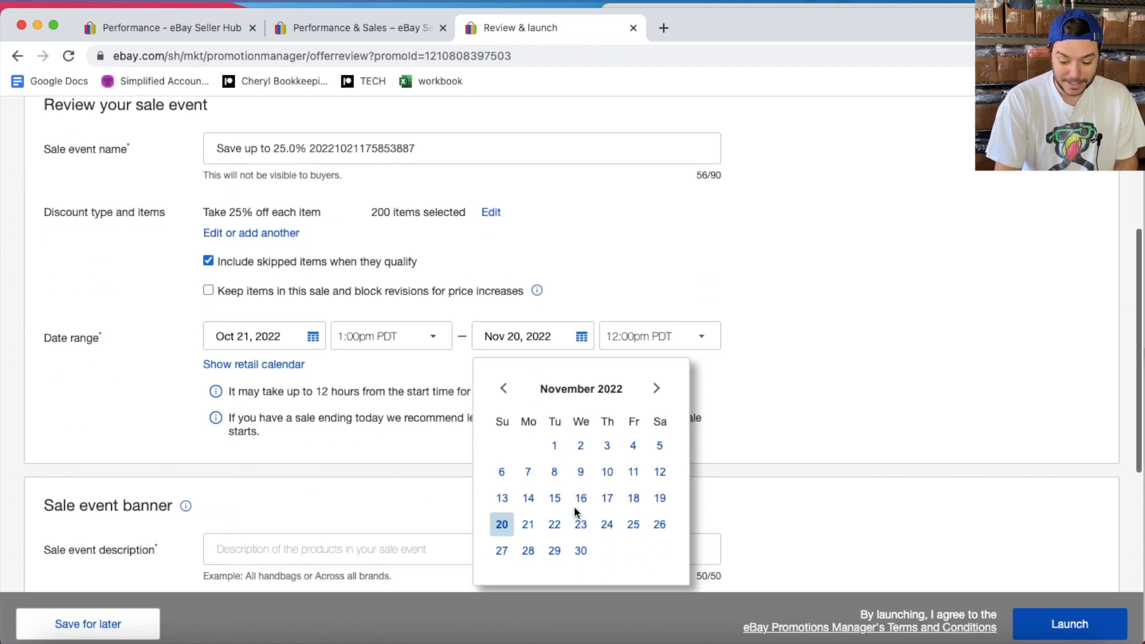
left_click(525, 522)
- Enter "/lkesfn;ksdf;ksdnf" as the description of the 25% off sale event
scroll(788, 370, "down", 2)
scroll(787, 370, "down", 3)
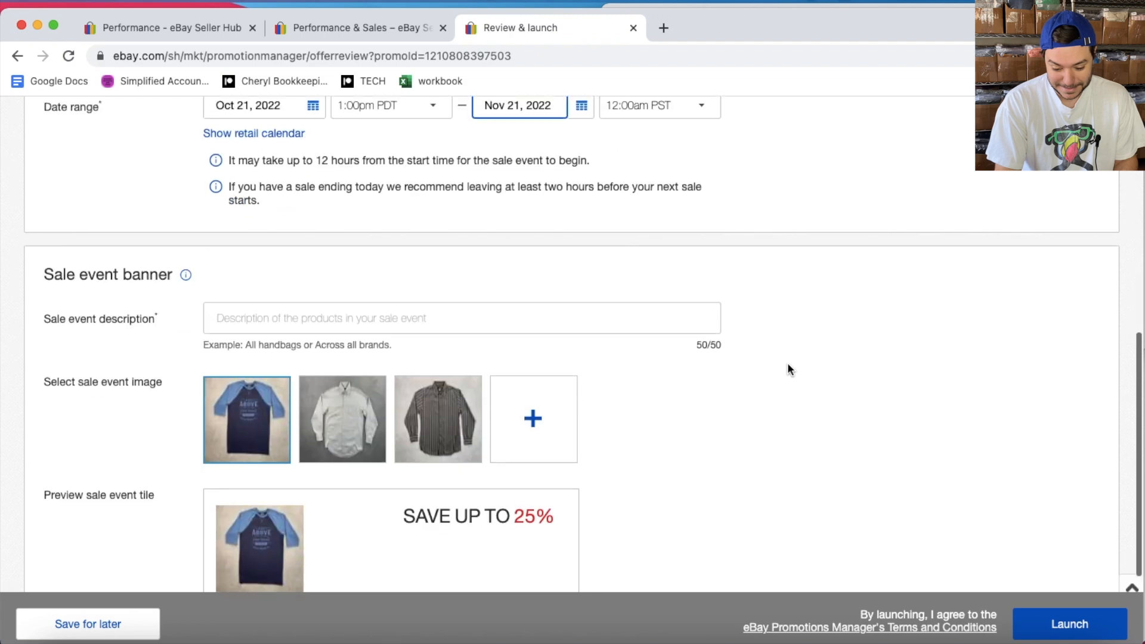
left_click(569, 288)
type("/lkesfn;ksdf;ksdnf")
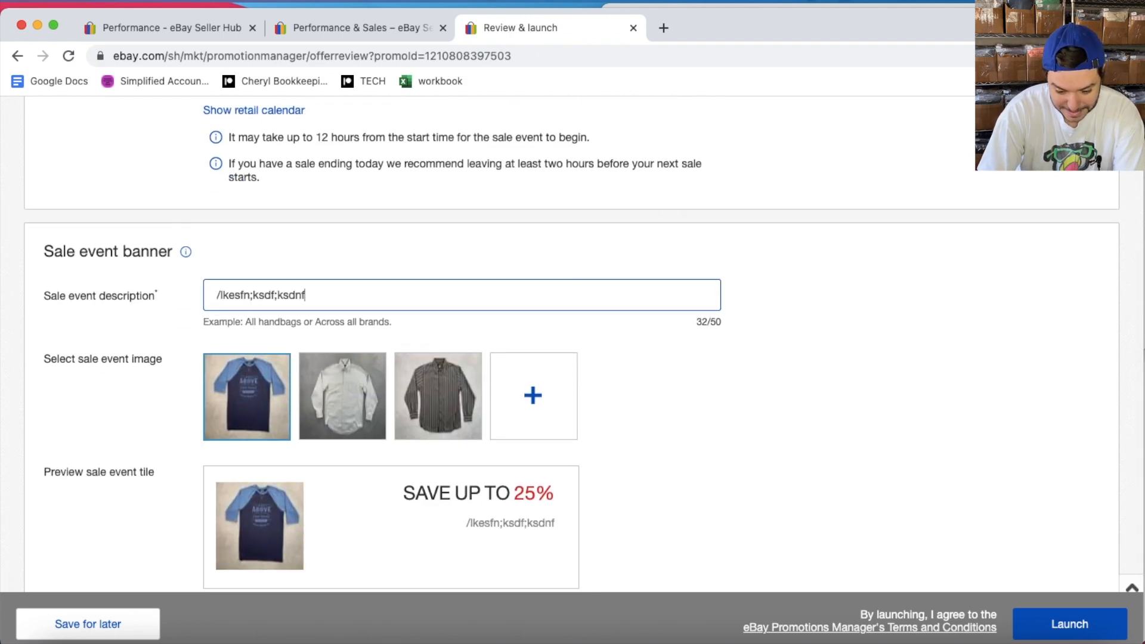
- Launch the 25% off sale event with its entered description and dates
left_click(1051, 624)
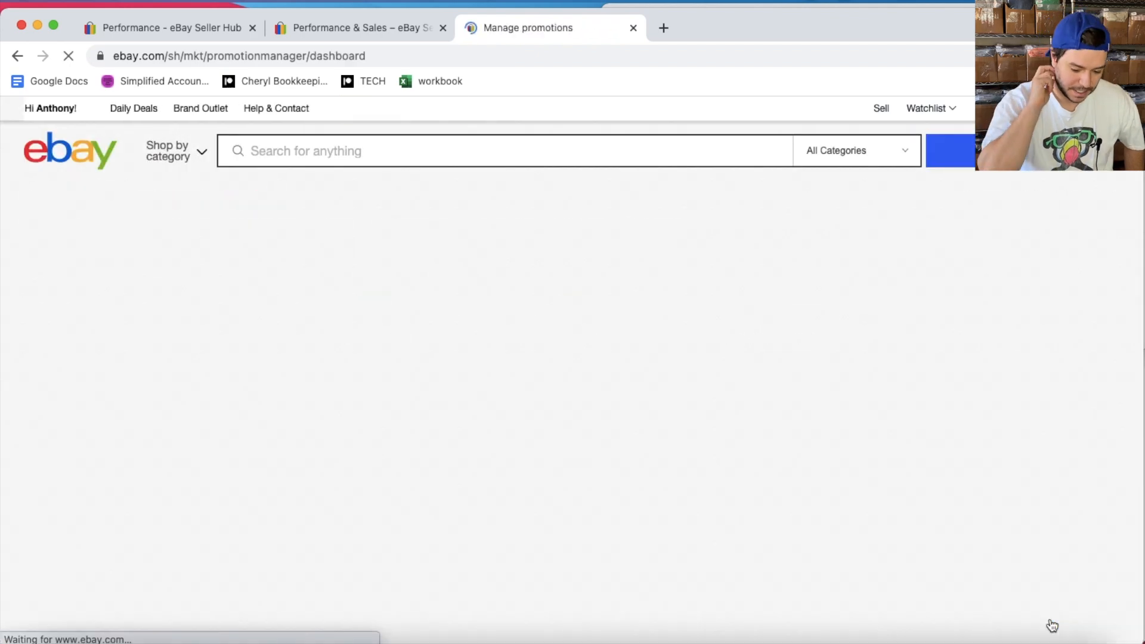
scroll(488, 503, "down", 10)
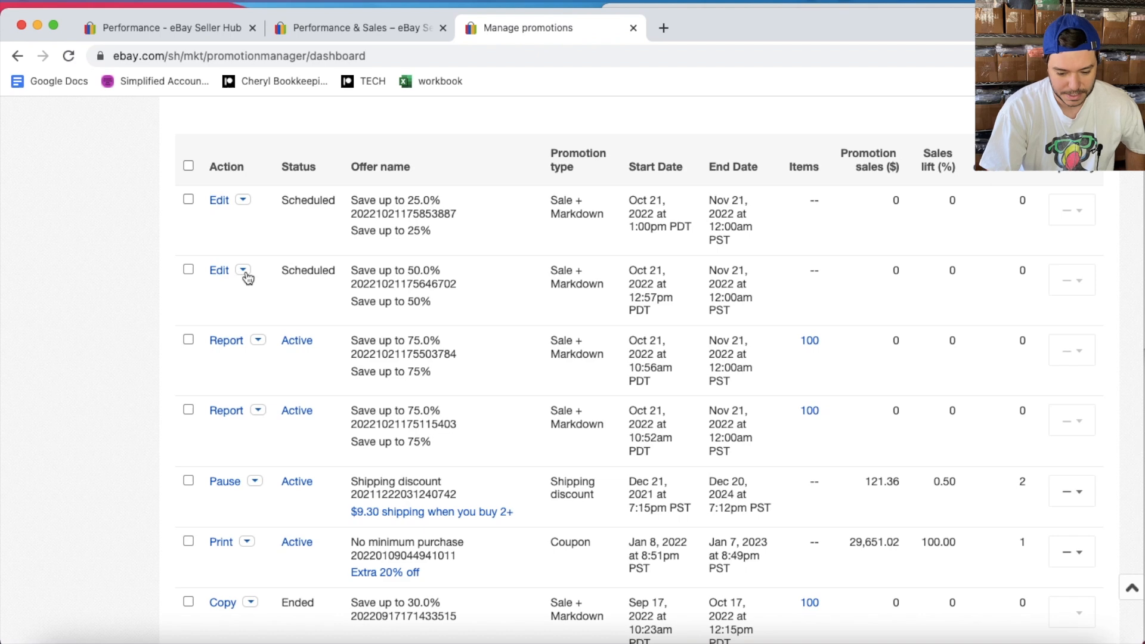
- Edit the scheduled 50% off sale event, pick a different start time for Oct 21, 2022, and relaunch it
left_click(218, 277)
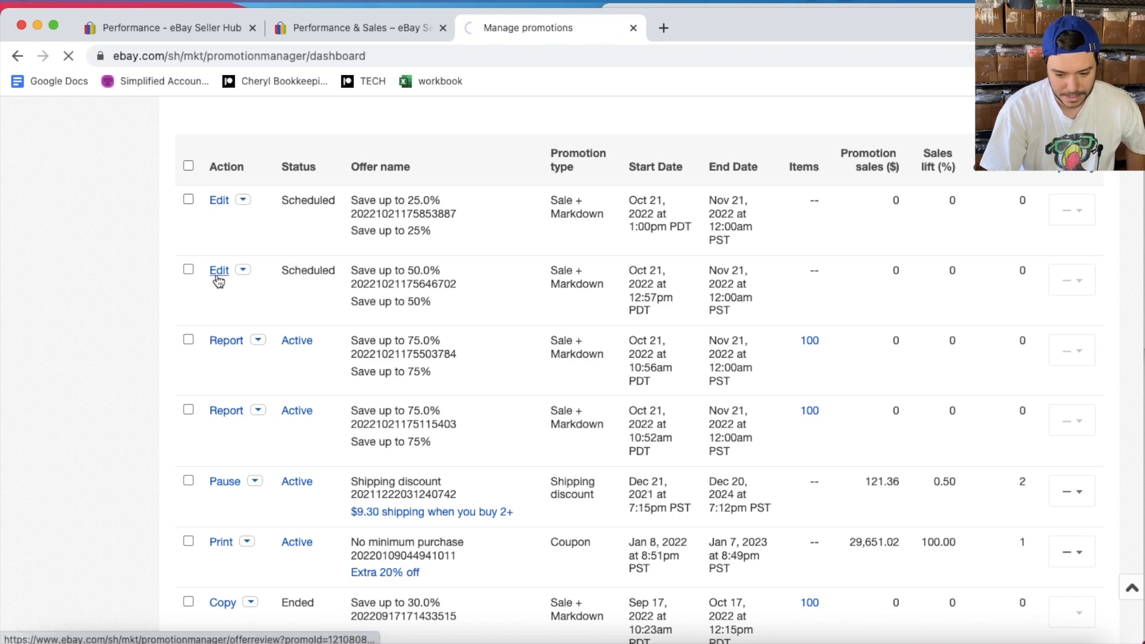
scroll(292, 367, "down", 5)
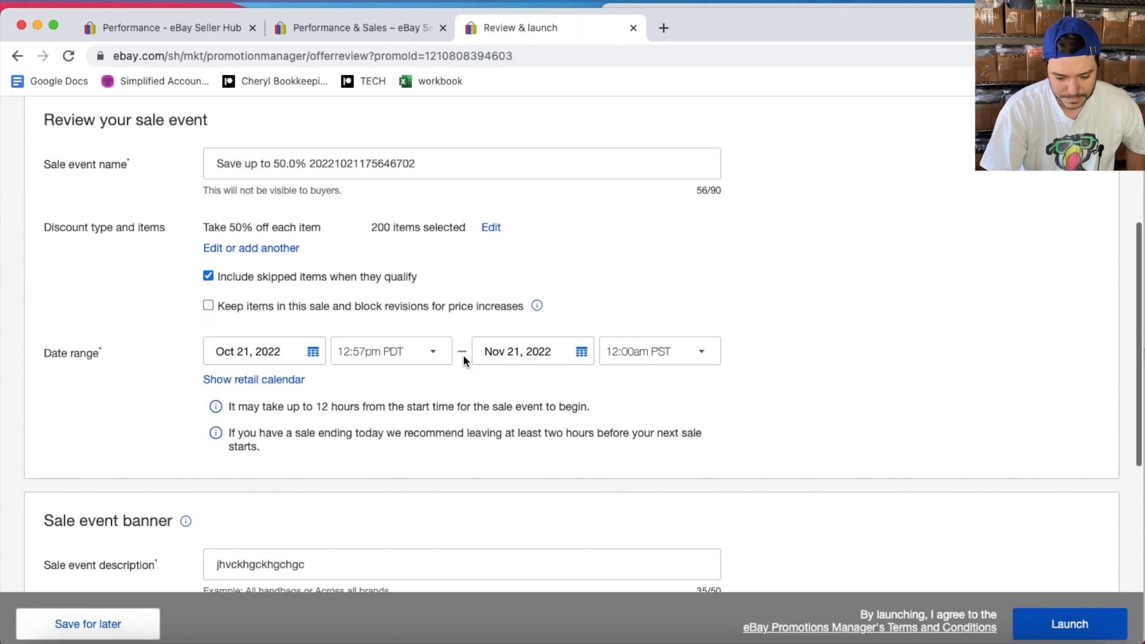
left_click(440, 354)
left_click(384, 277)
left_click(1074, 626)
scroll(636, 599, "down", 8)
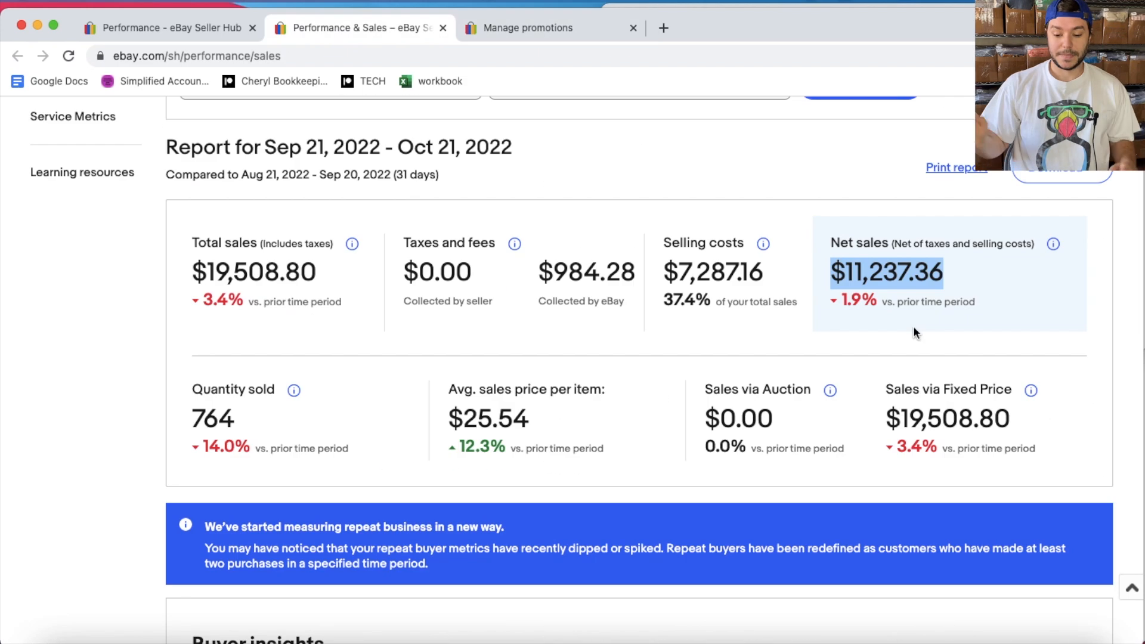
- Examine the quantity sold in the sales performance report for Sep 21 to Oct 21, 2022
scroll(914, 327, "up", 2)
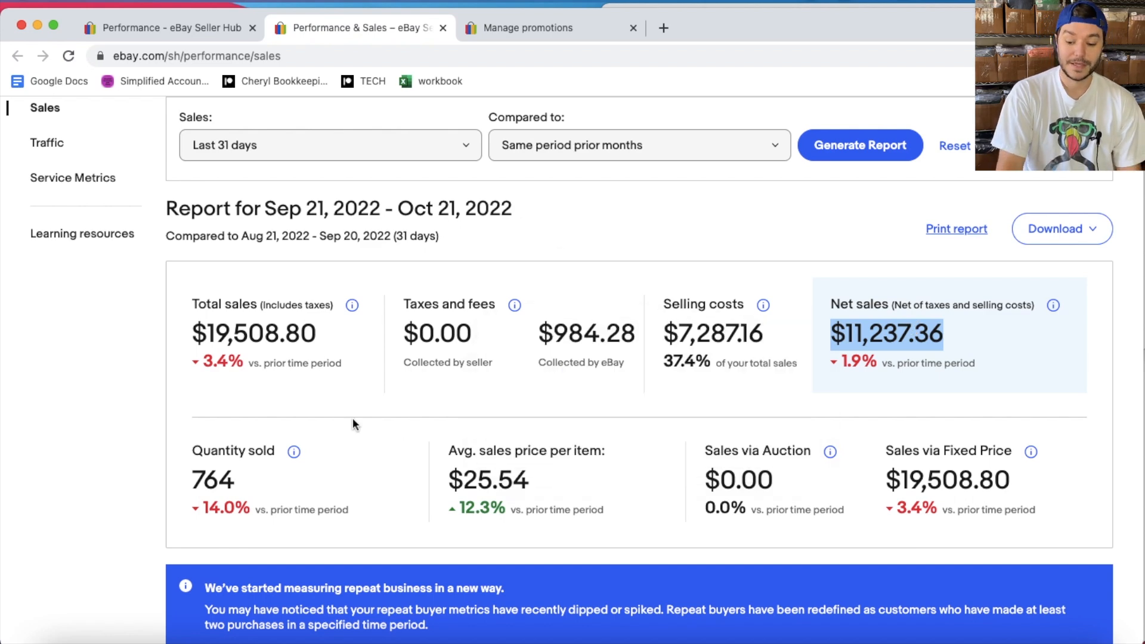
scroll(353, 420, "down", 3)
left_click_drag(191, 358, 245, 364)
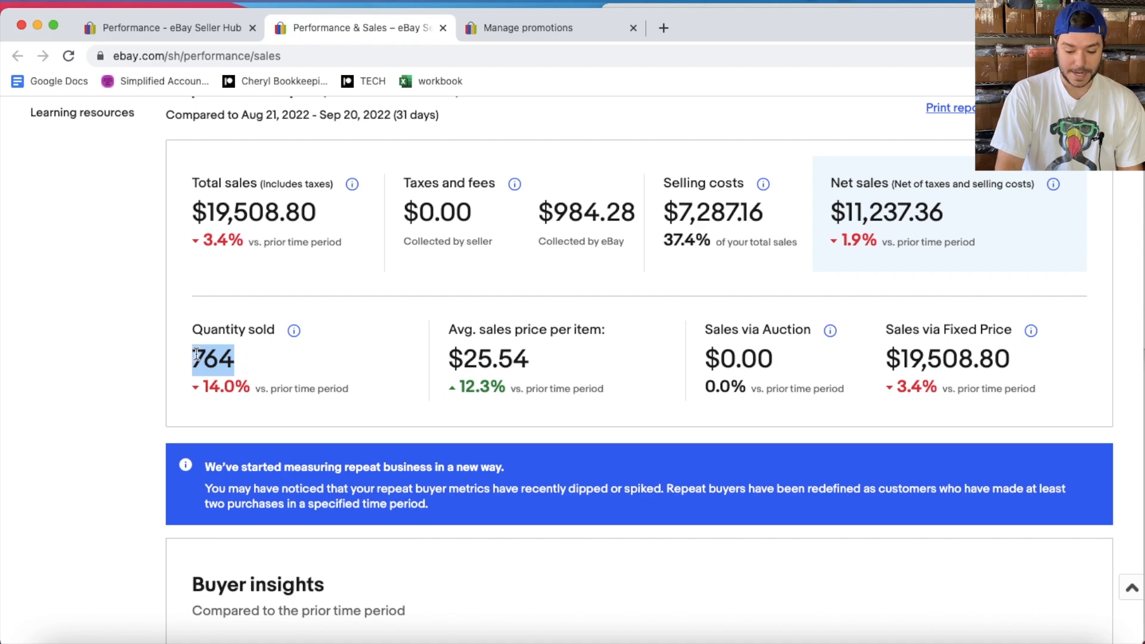
left_click_drag(188, 356, 257, 367)
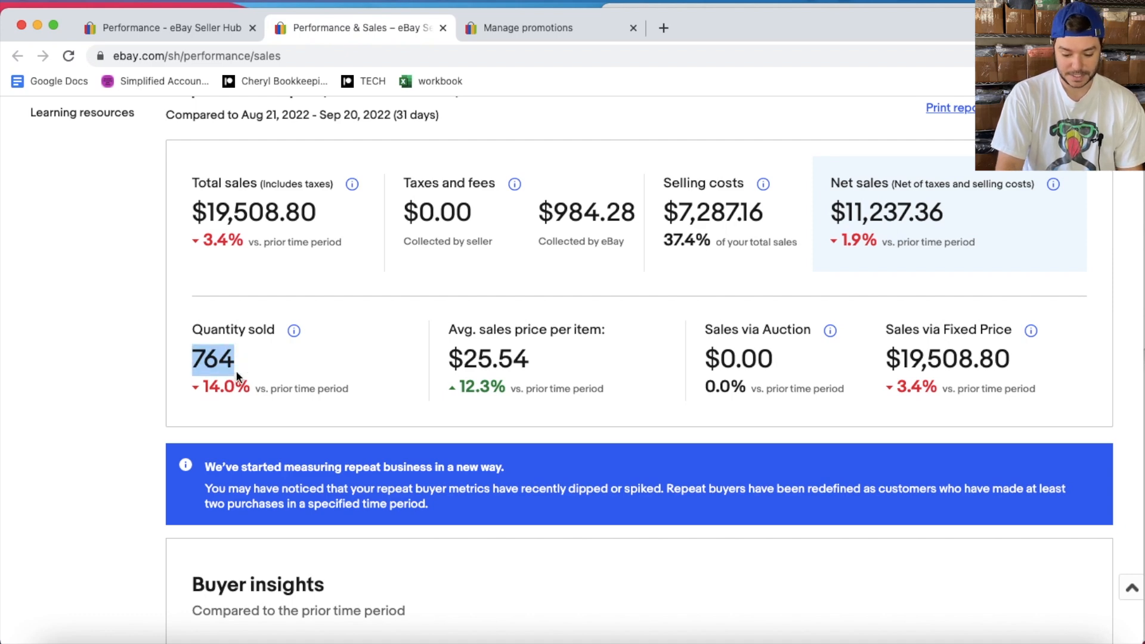
left_click(241, 363)
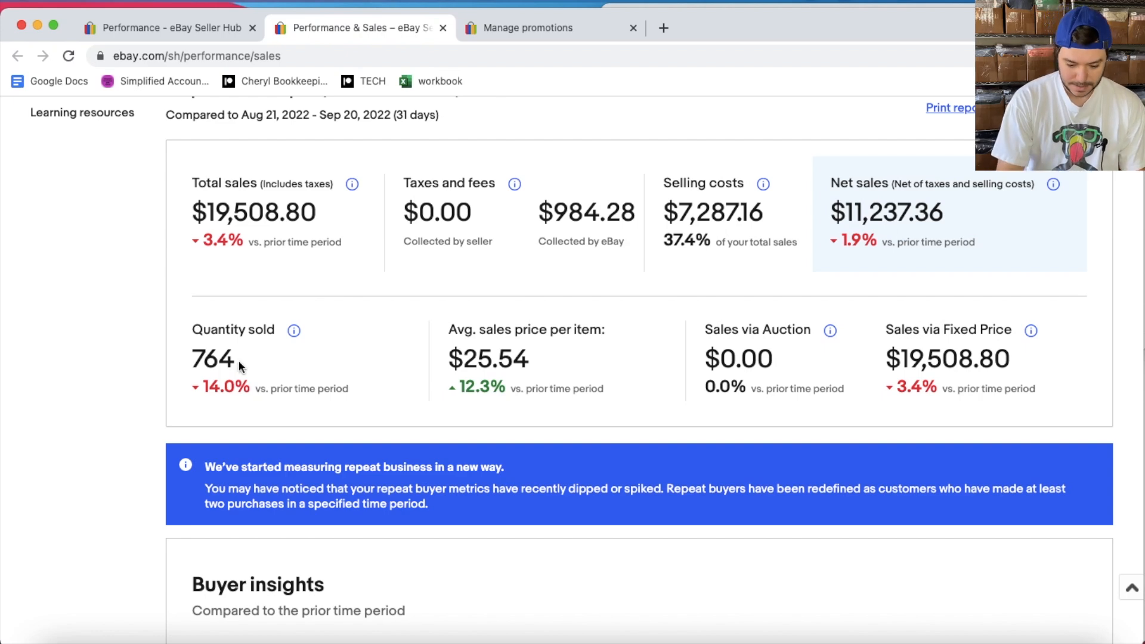
left_click_drag(190, 361, 272, 364)
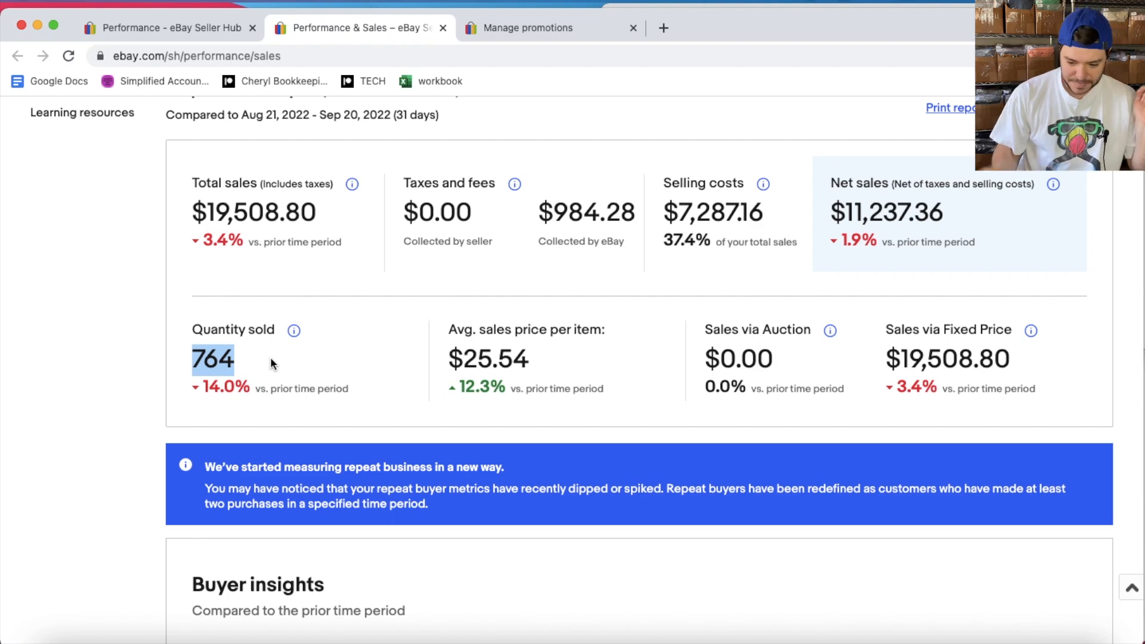
- Examine the net sales figure and the surrounding sales totals in the 31-day report
left_click_drag(830, 215, 864, 213)
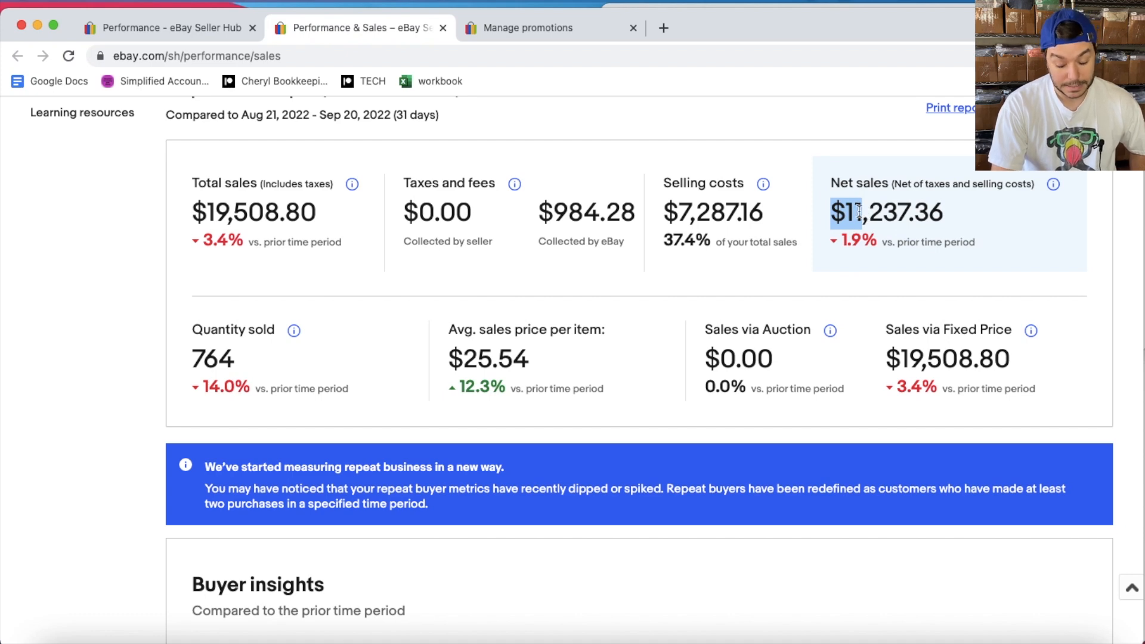
left_click(862, 213)
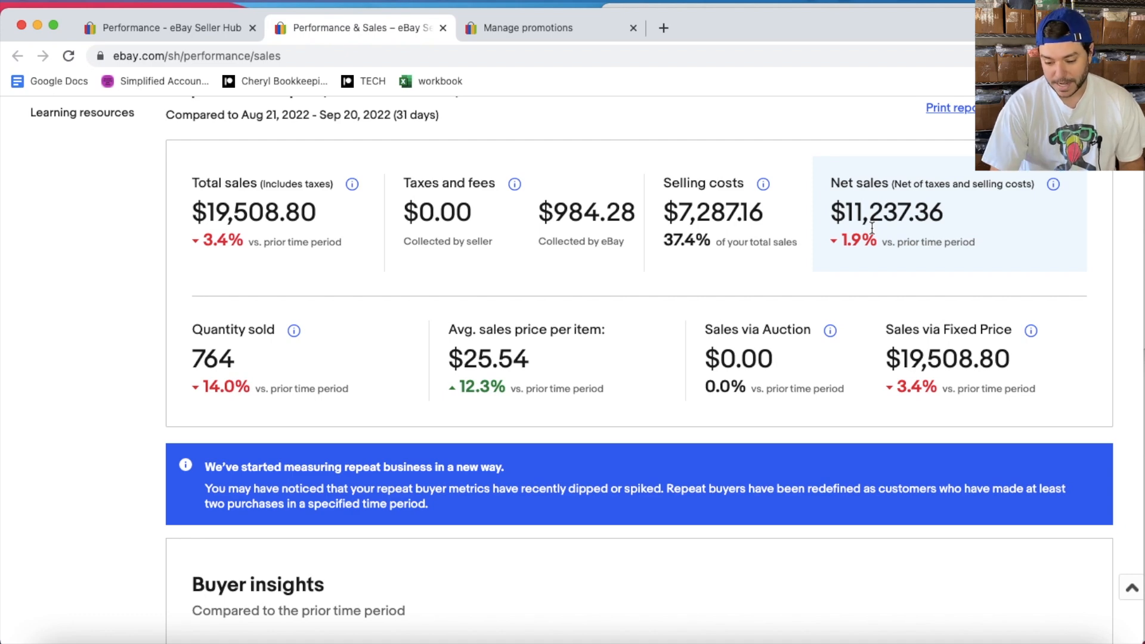
left_click_drag(854, 206, 863, 206)
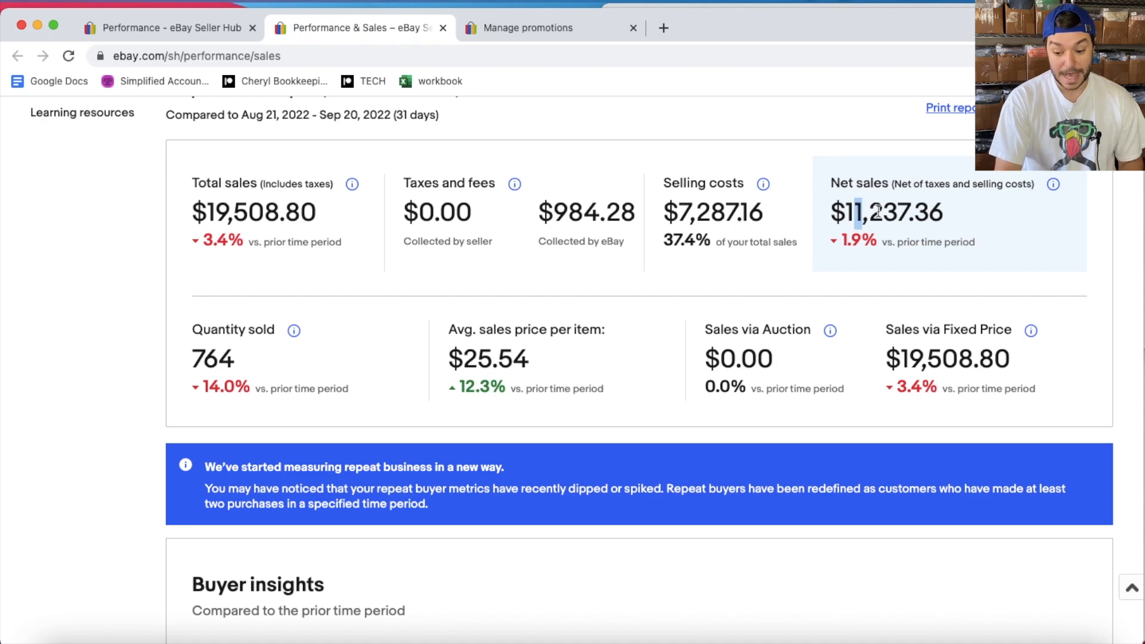
left_click(872, 215)
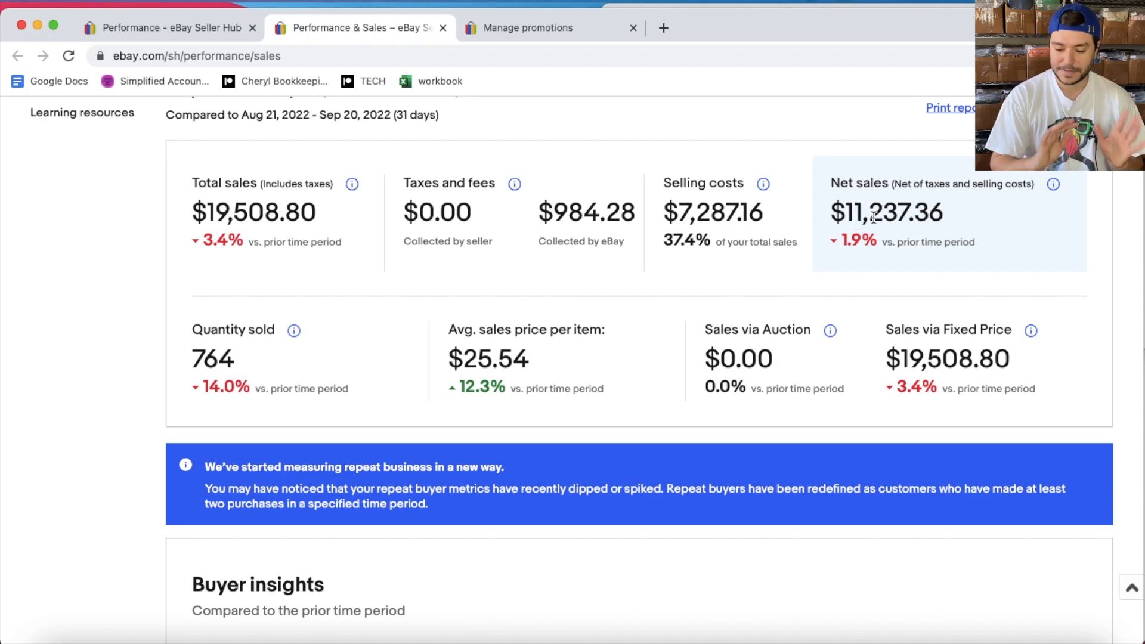
left_click_drag(863, 215, 856, 216)
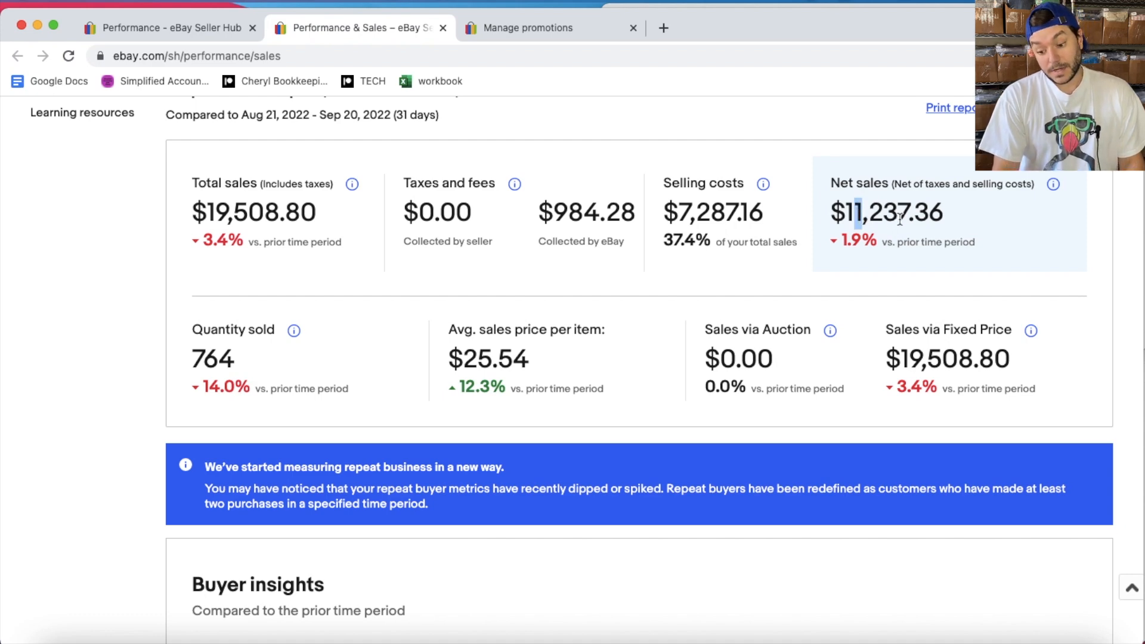
left_click(881, 225)
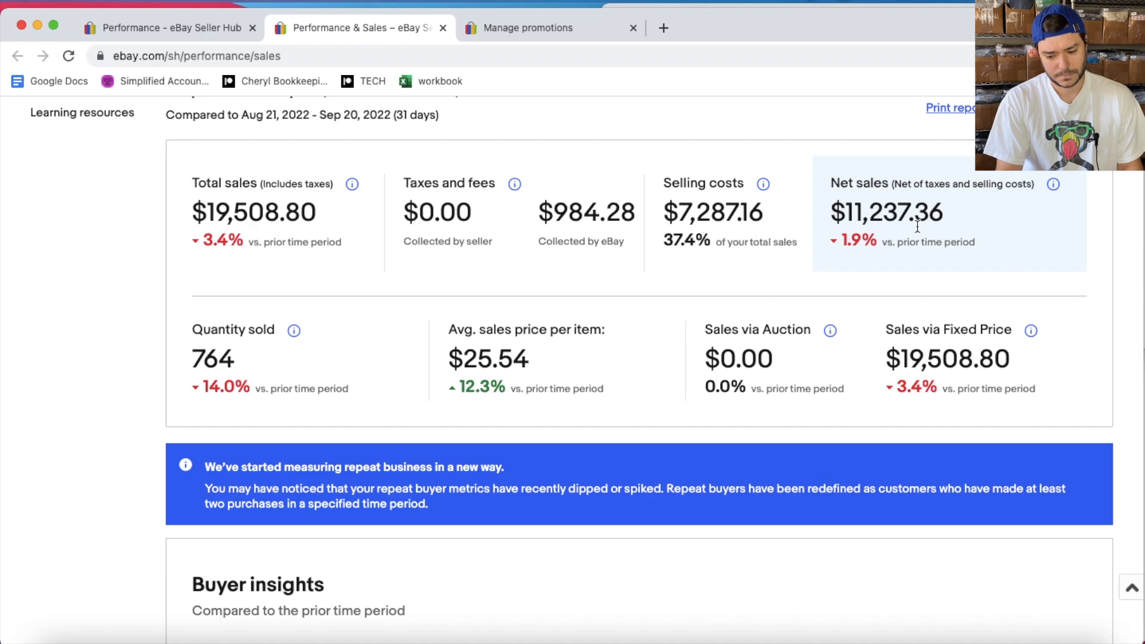
left_click_drag(856, 213, 864, 213)
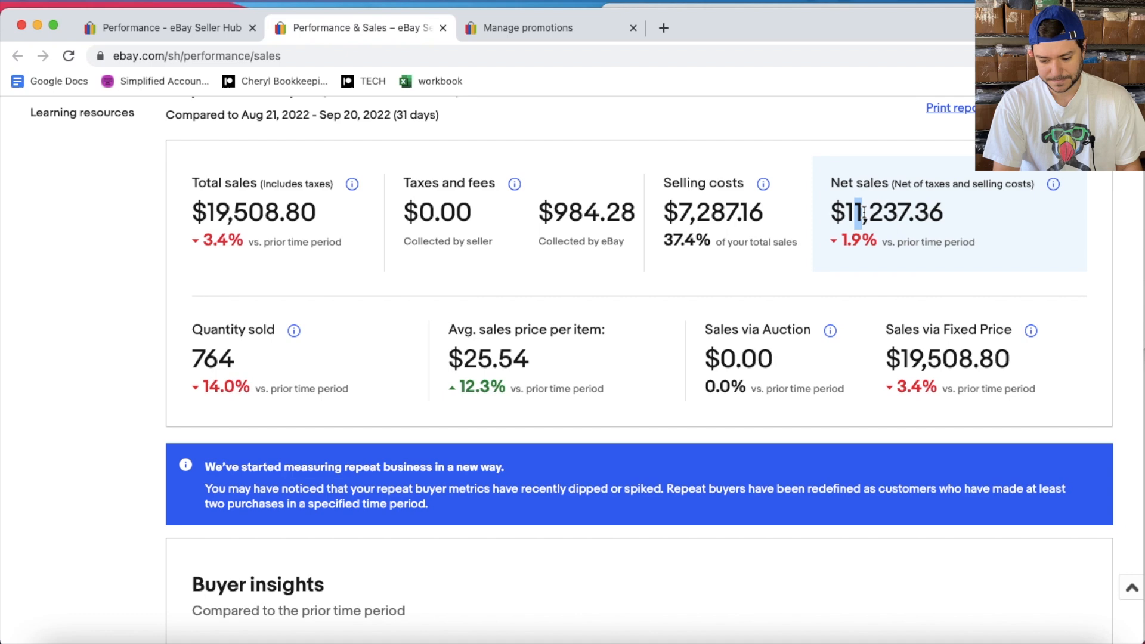
left_click(904, 242)
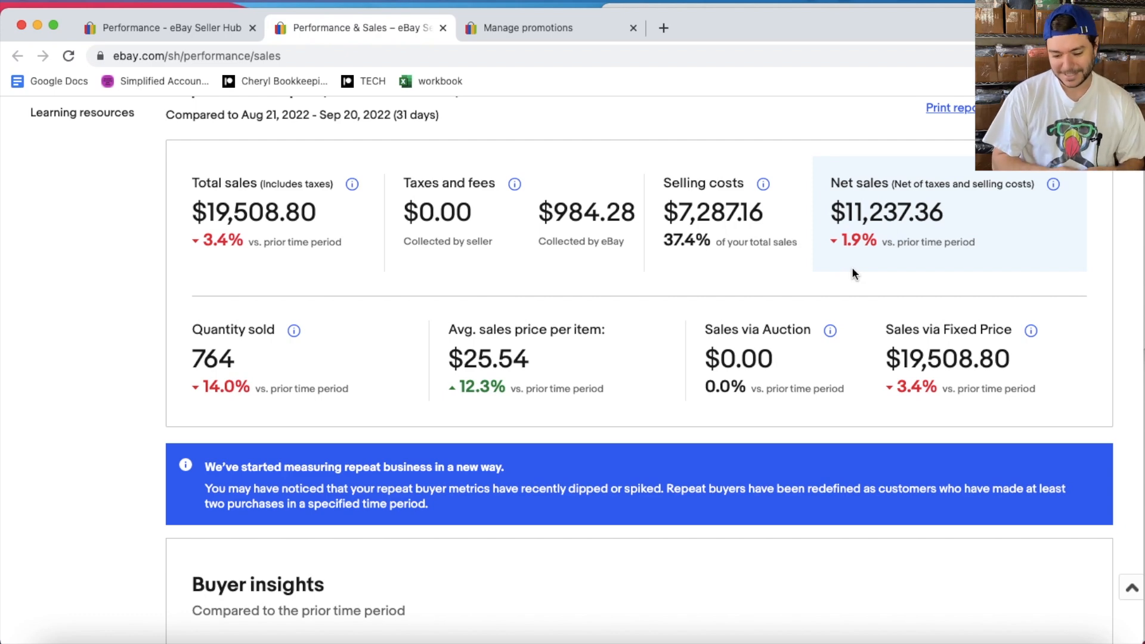
scroll(695, 269, "down", 2)
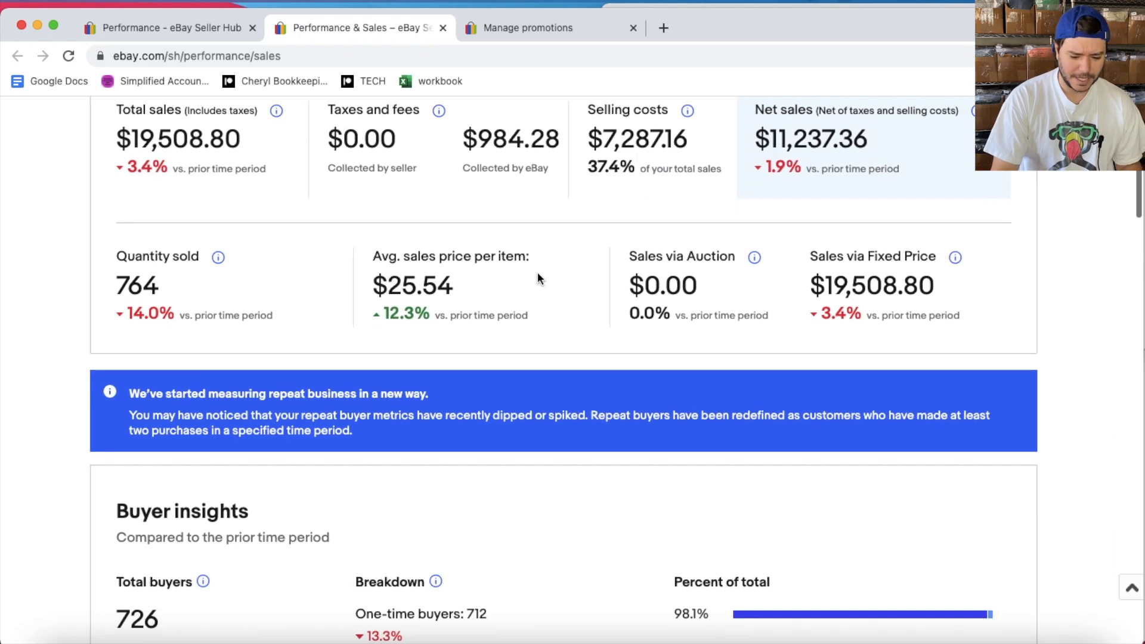
scroll(538, 272, "up", 3)
scroll(538, 272, "right", 3)
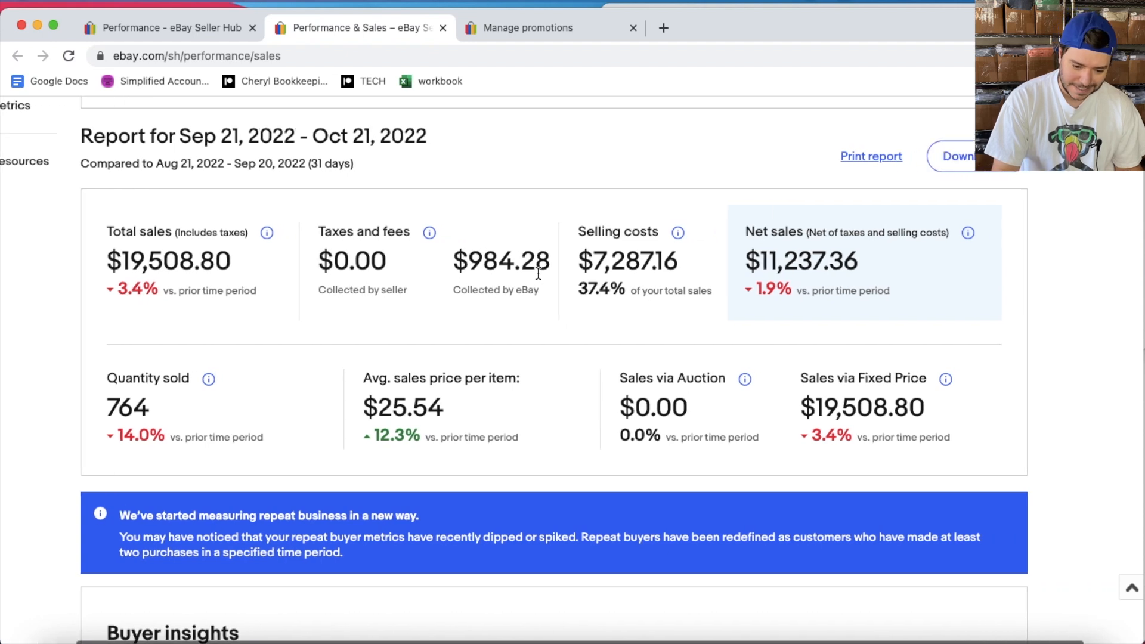